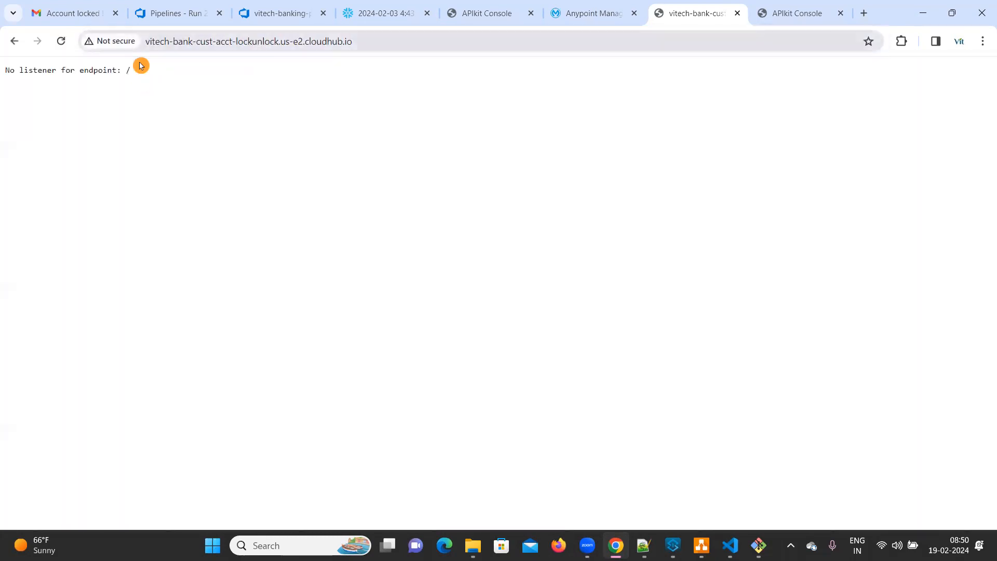
Step: Load the /console path of the vitech-bank-cust-acct-lockunlock.us-e2.cloudhub.io application
key("ctrl+l")
key("End")
key("ctrl+shift+Left")
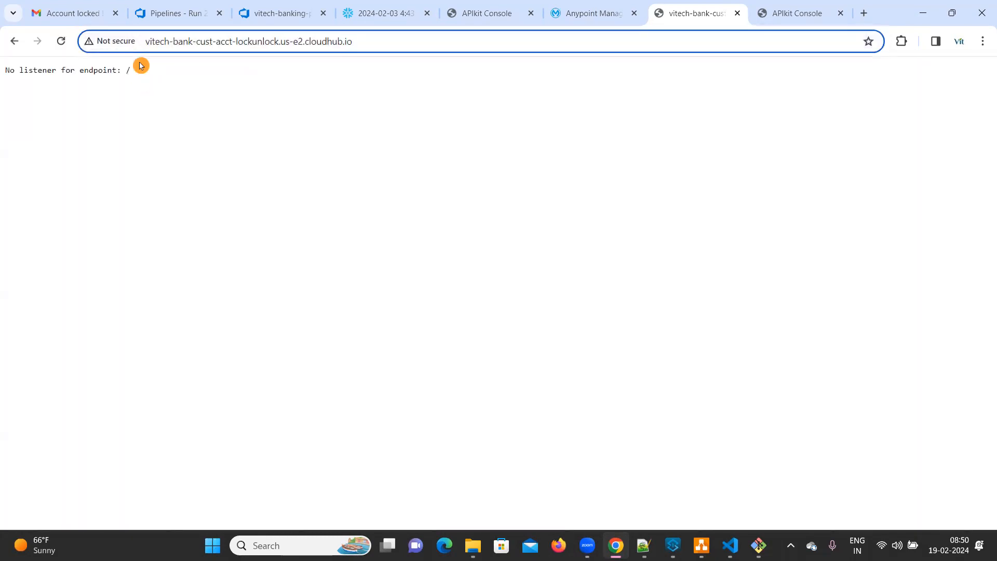
type("/console")
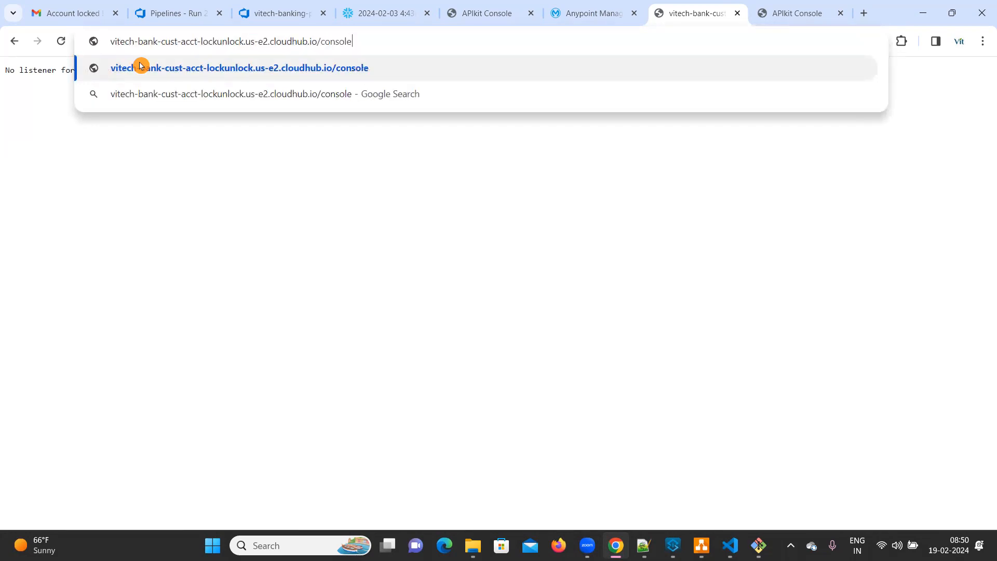
key("Return")
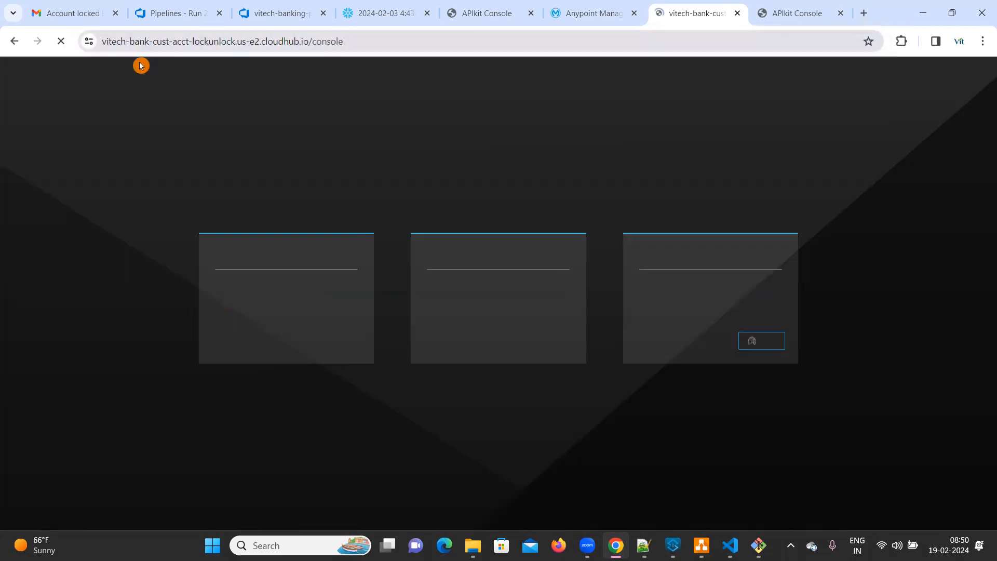
Step: Change the console address's protocol to http and load the API console
left_click(161, 42)
double_click(161, 41)
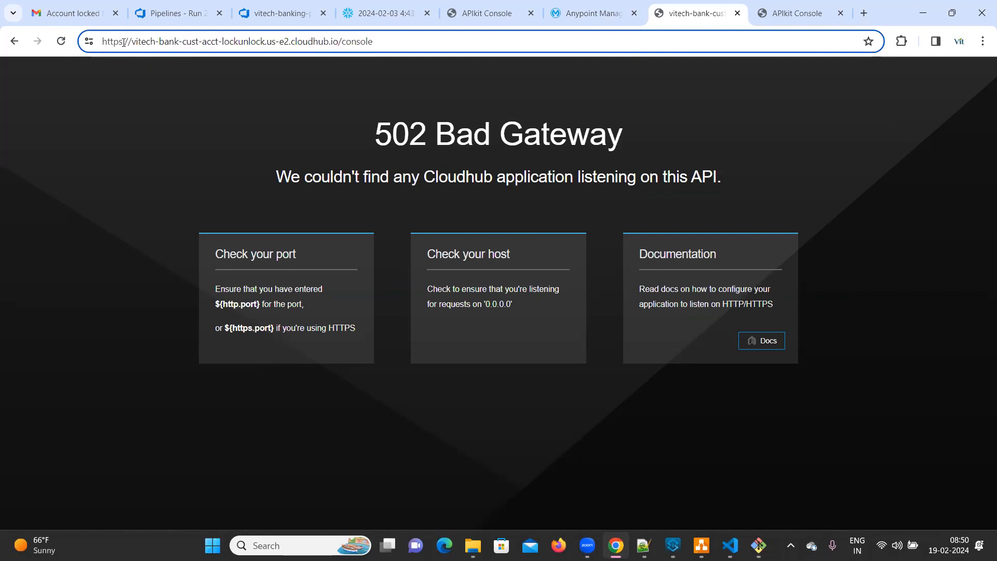
key("BackSpace")
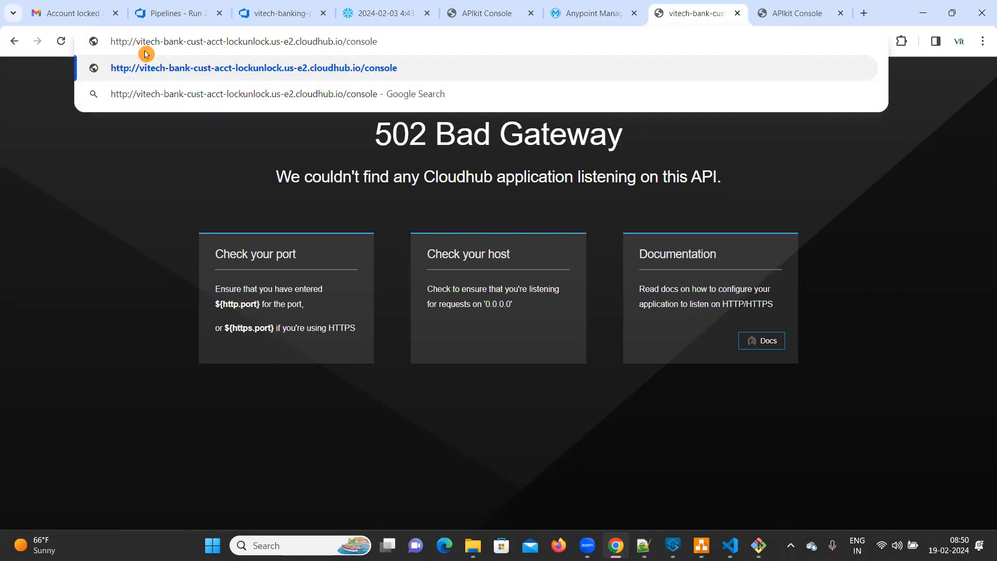
key("ctrl+a")
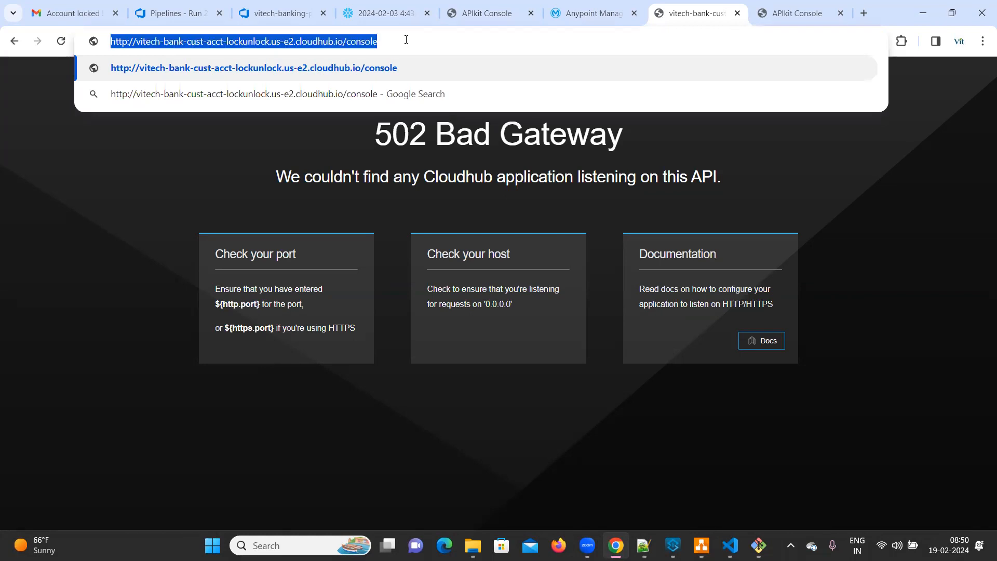
left_click(407, 40)
key("Return")
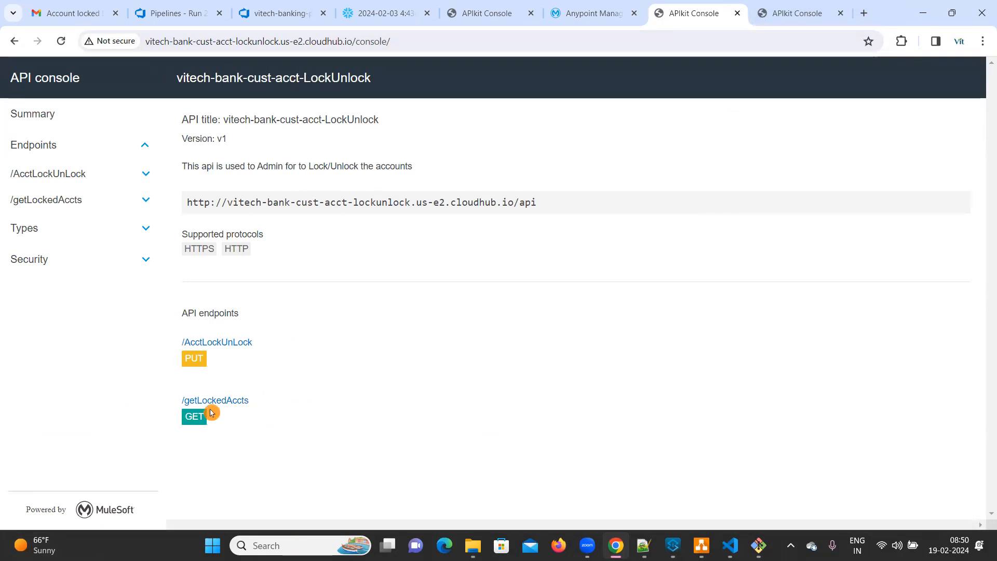
Step: Open the live logs of the vitech-bank-cust-acct-lockunlock application in Runtime Manager
left_click(591, 10)
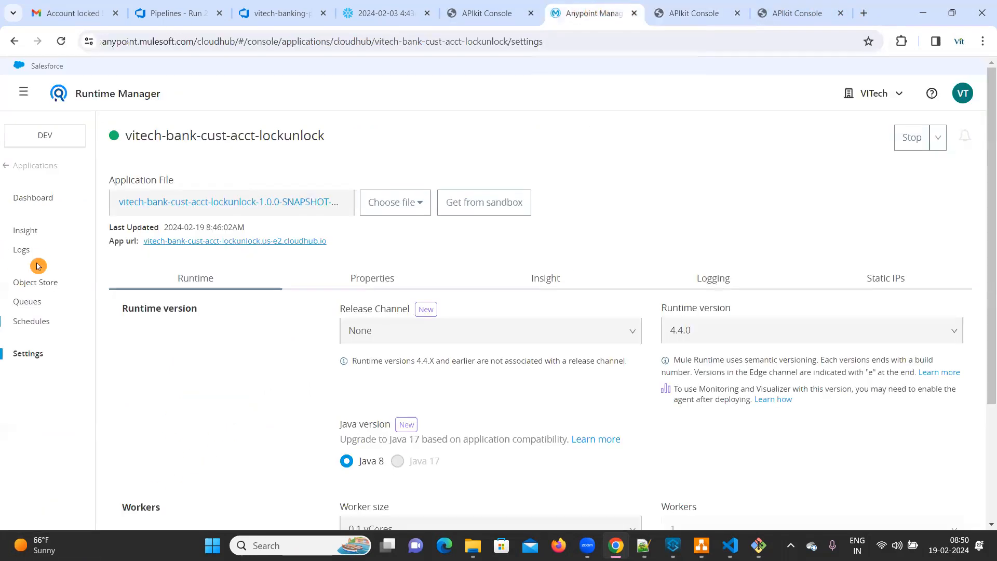
left_click(23, 251)
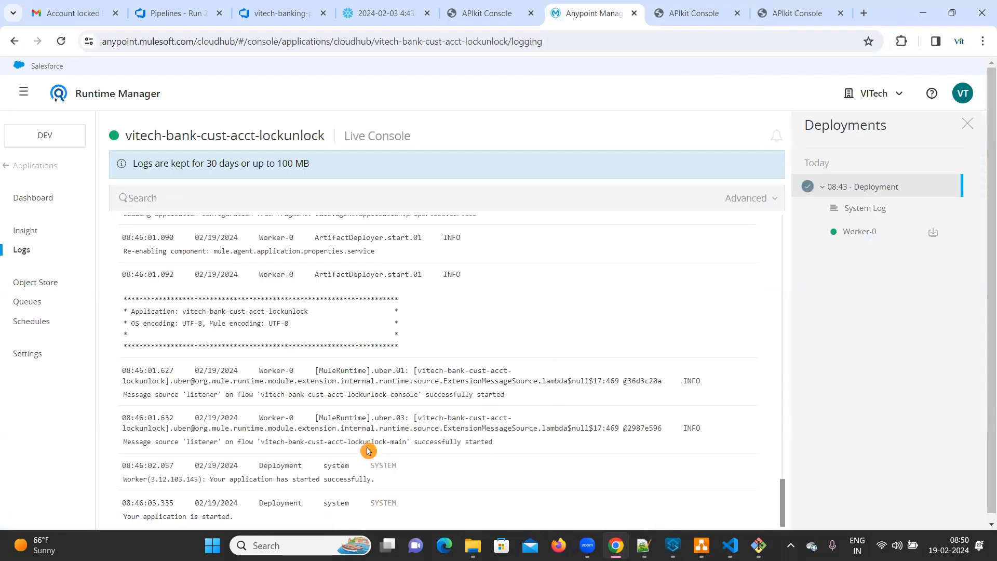
Step: Return to the lock/unlock API console, open the GET method of /getLockedAccts and review its request parameters
left_click(784, 13)
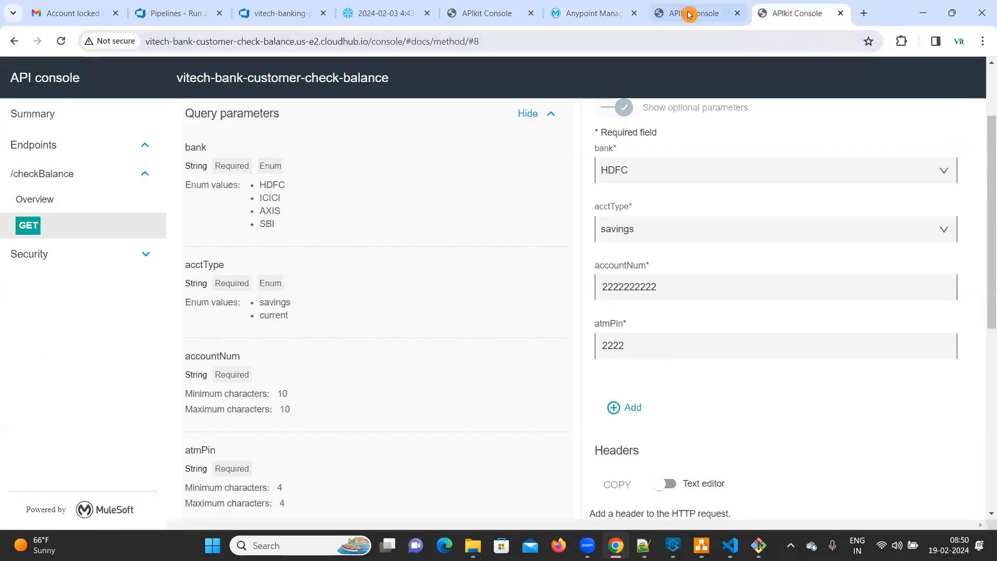
left_click(690, 13)
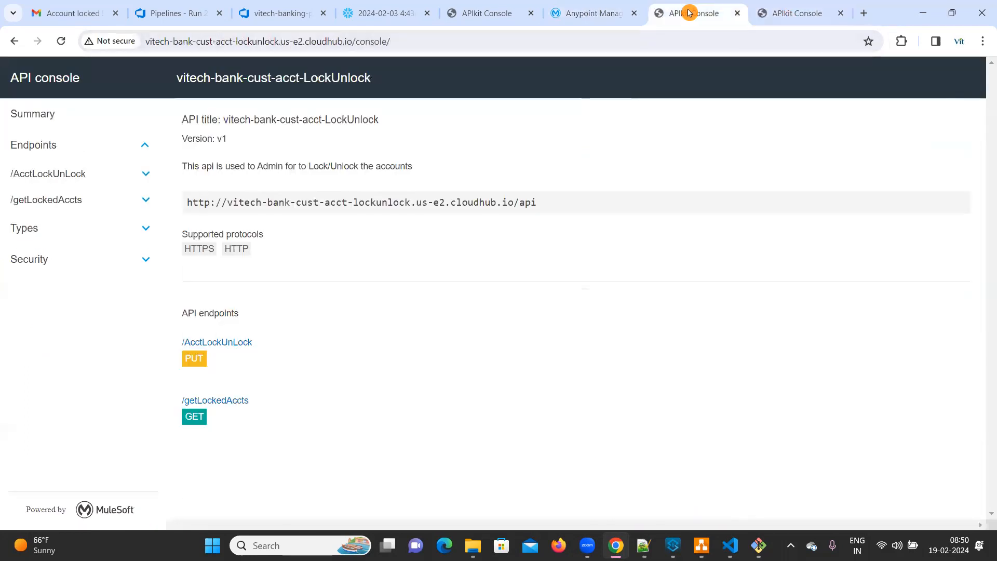
left_click(195, 417)
scroll(763, 326, "down", 5)
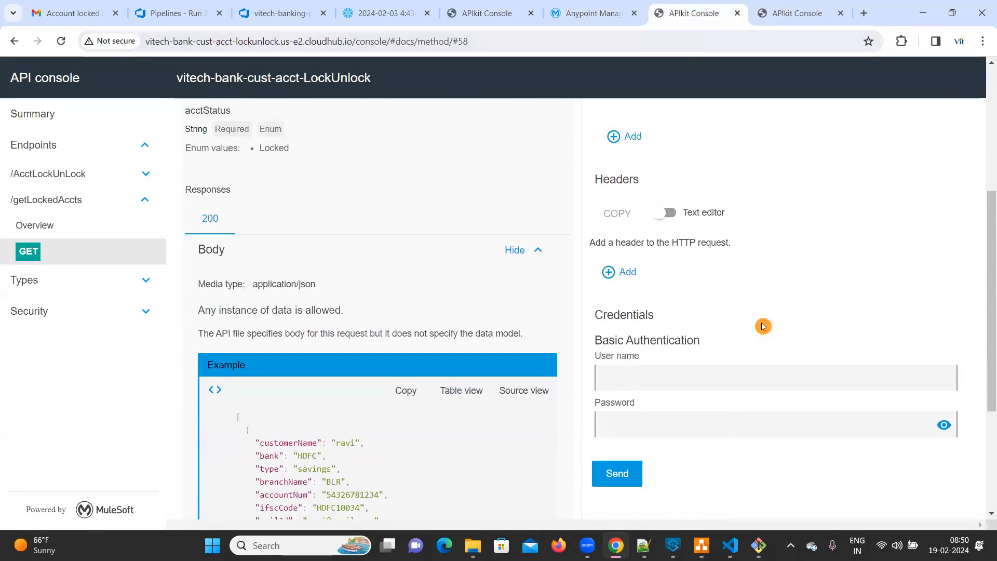
scroll(763, 326, "up", 2)
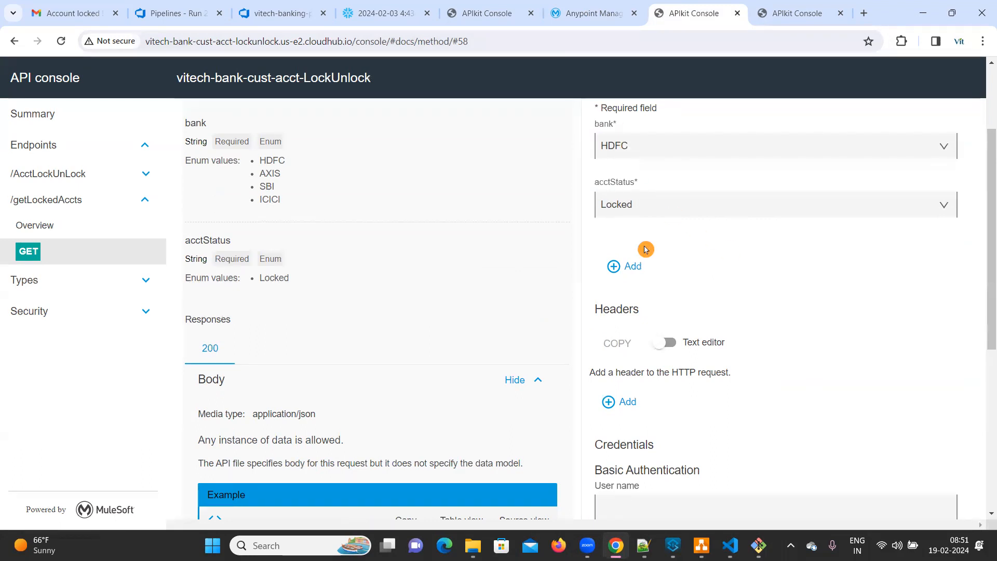
scroll(681, 224, "up", 3)
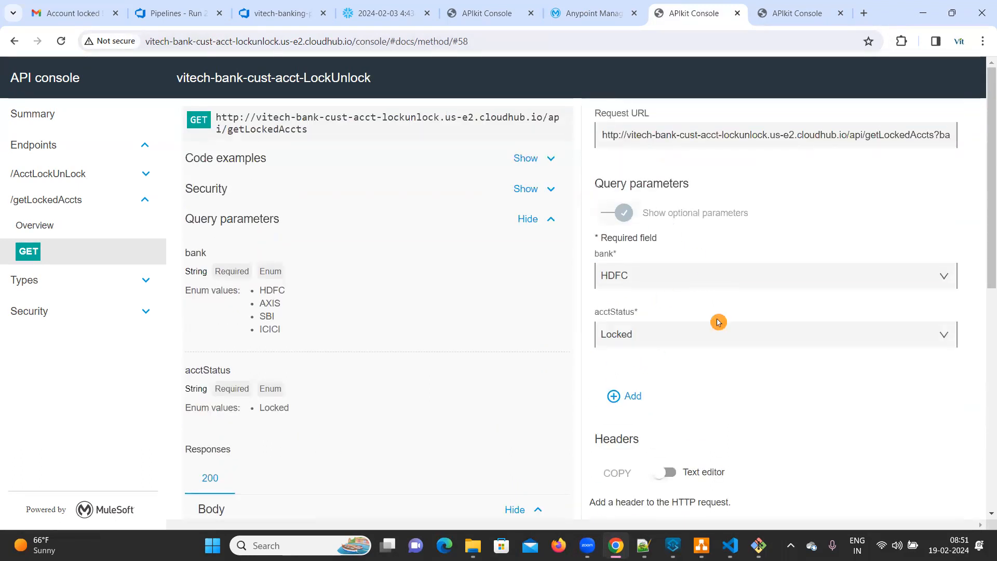
Step: Send the /getLockedAccts request with bank HDFC and acctStatus Locked, and review the returned account records
scroll(706, 311, "down", 8)
left_click(625, 277)
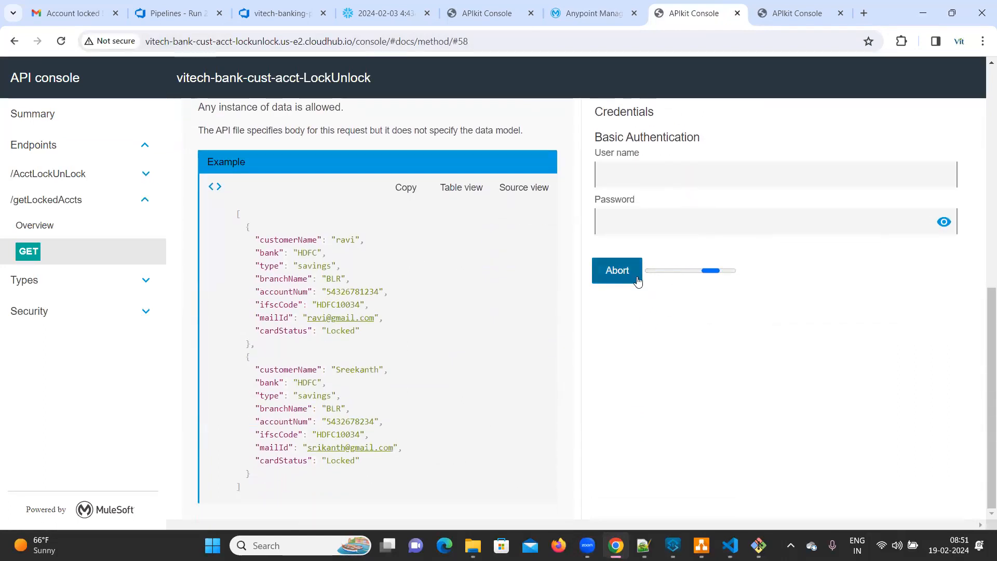
left_click(848, 301)
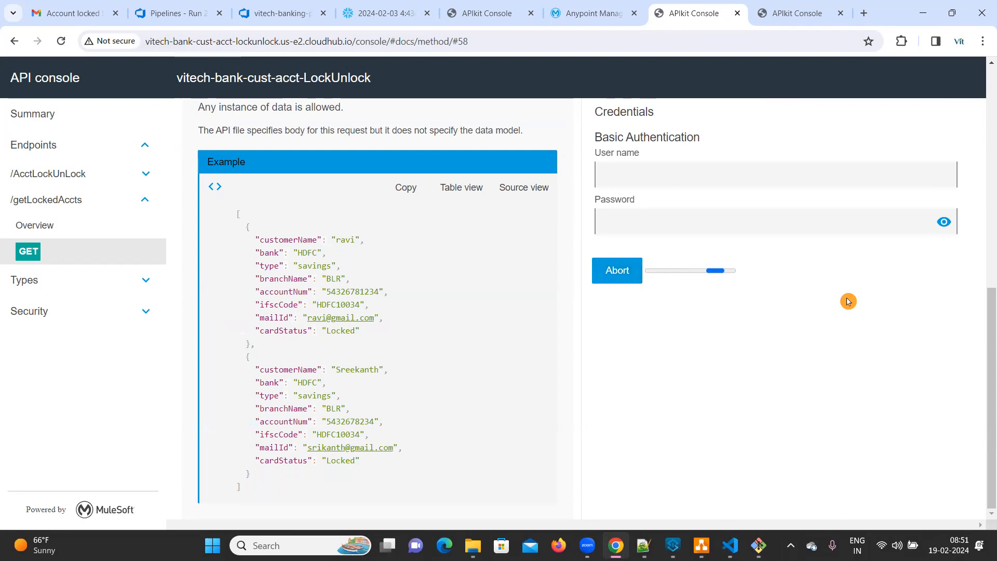
scroll(787, 423, "down", 3)
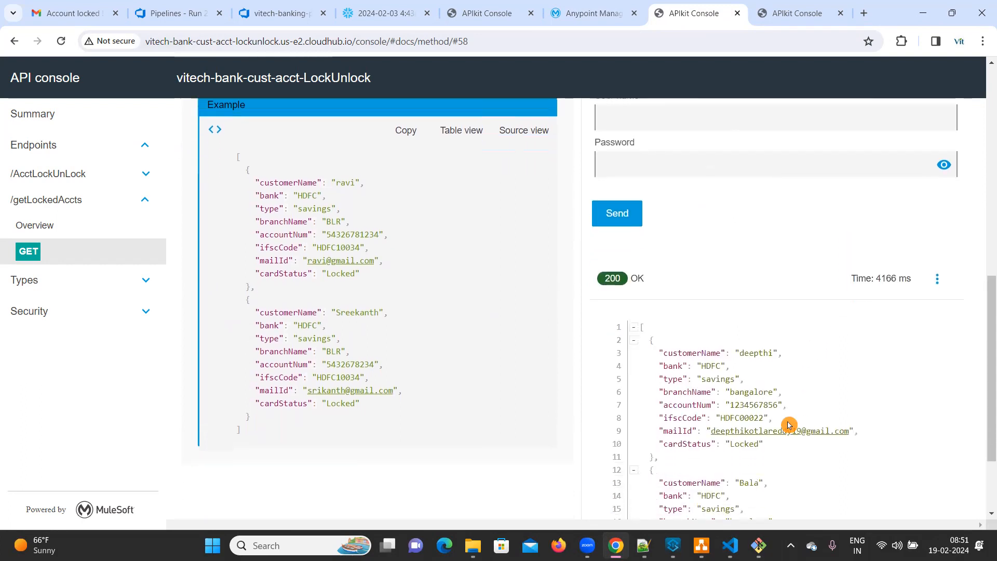
left_click_drag(648, 220, 806, 481)
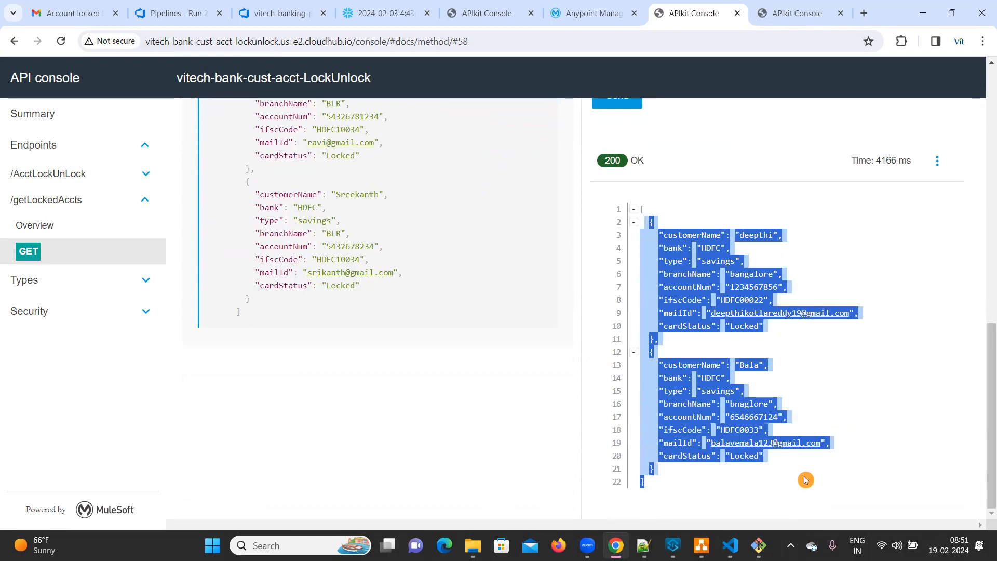
Step: Check the application's Runtime Manager logs for the flow-triggered and database-hit entries of the request
left_click(598, 12)
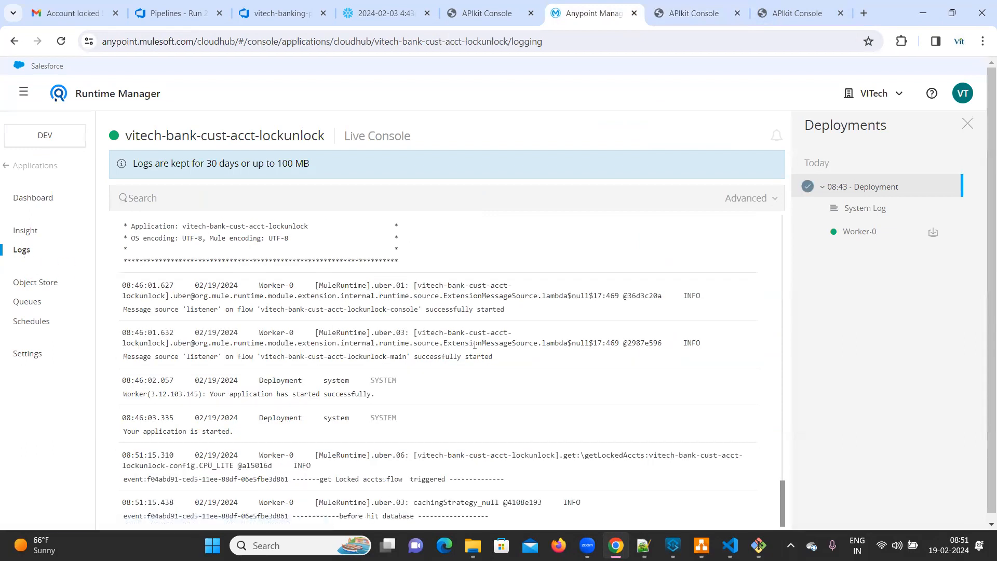
left_click_drag(321, 480, 454, 483)
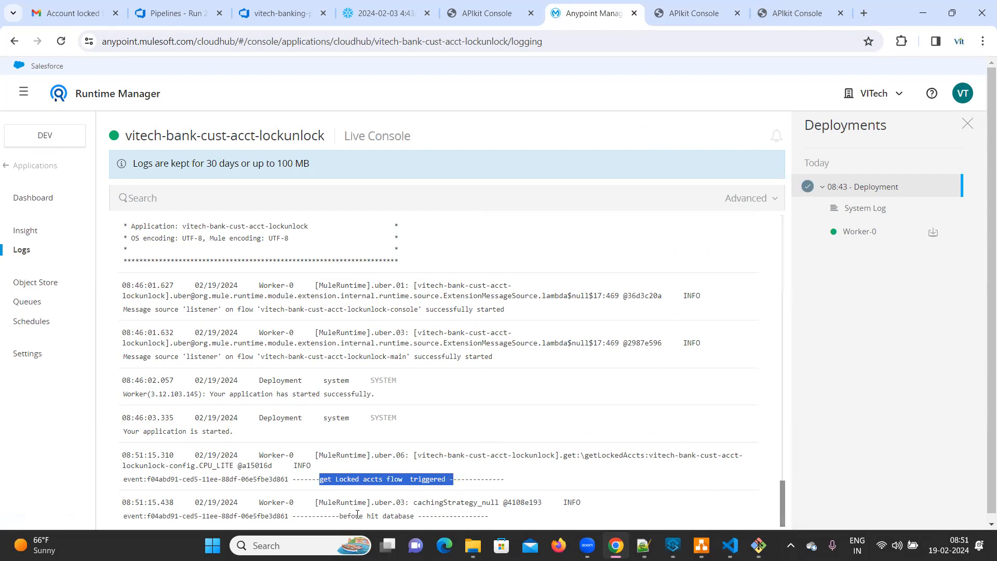
left_click_drag(337, 517, 418, 516)
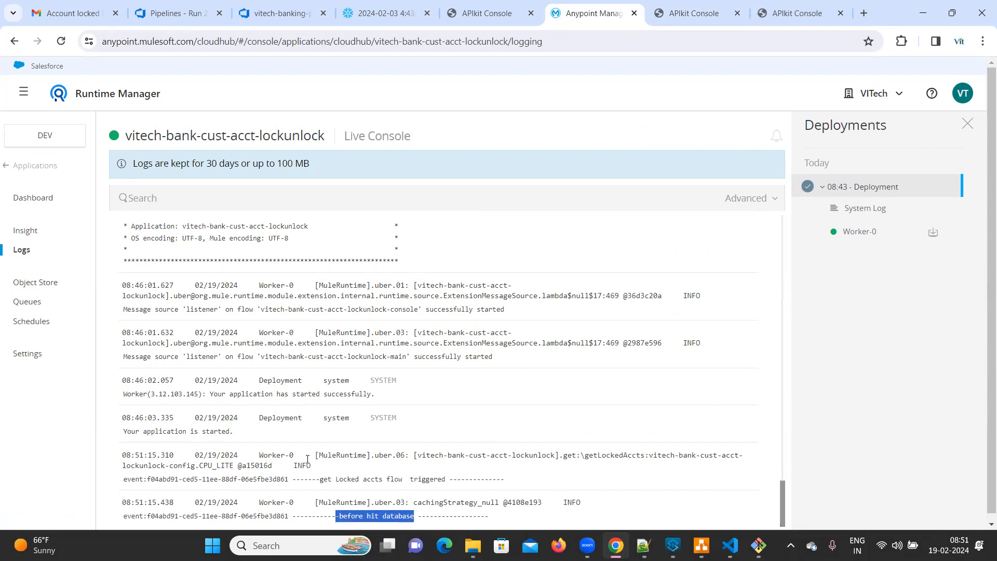
Step: Send the same /getLockedAccts request again from the lock/unlock console and check the application logs and the response
left_click(799, 14)
left_click(726, 14)
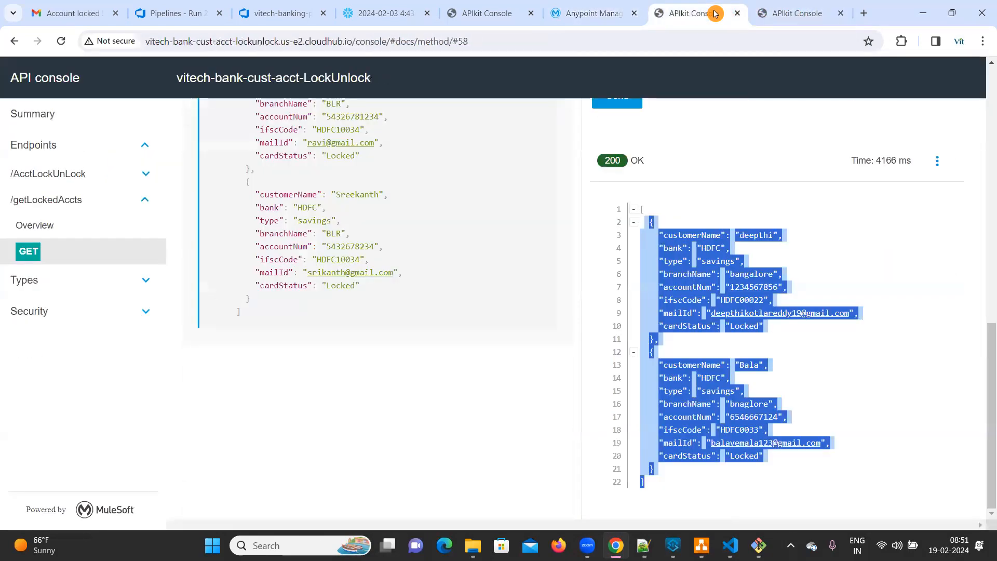
scroll(755, 259, "up", 6)
left_click(616, 420)
left_click(587, 12)
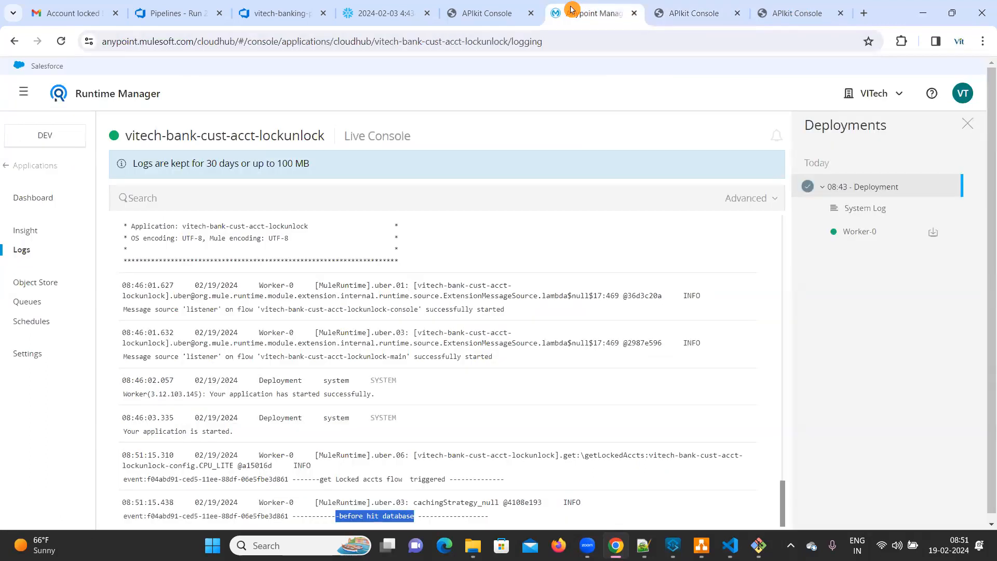
left_click(698, 18)
scroll(832, 463, "down", 6)
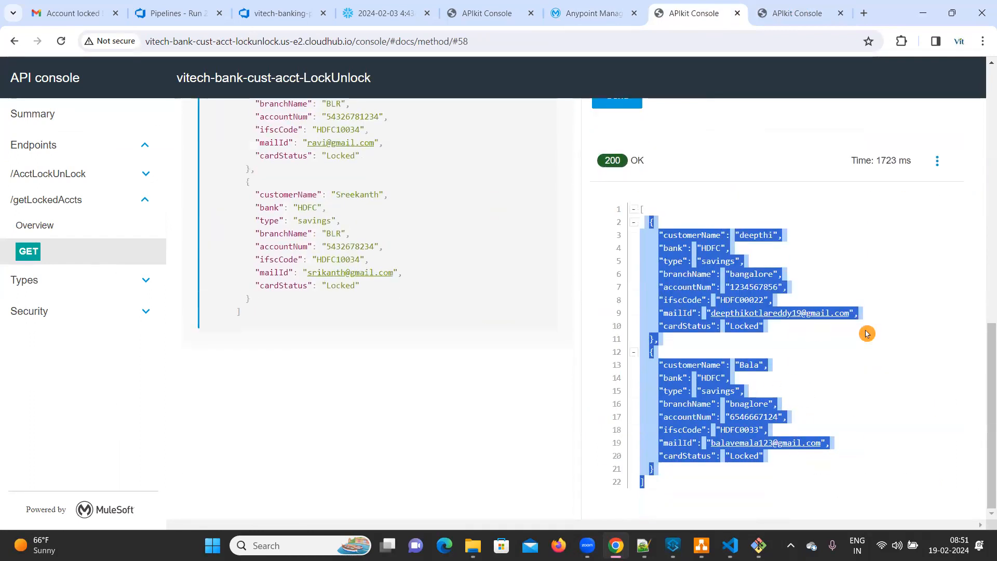
left_click(873, 406)
Step: Resend the /getLockedAccts request several times in quick succession and view the final response
scroll(707, 218, "up", 3)
left_click(621, 226)
left_click(622, 275)
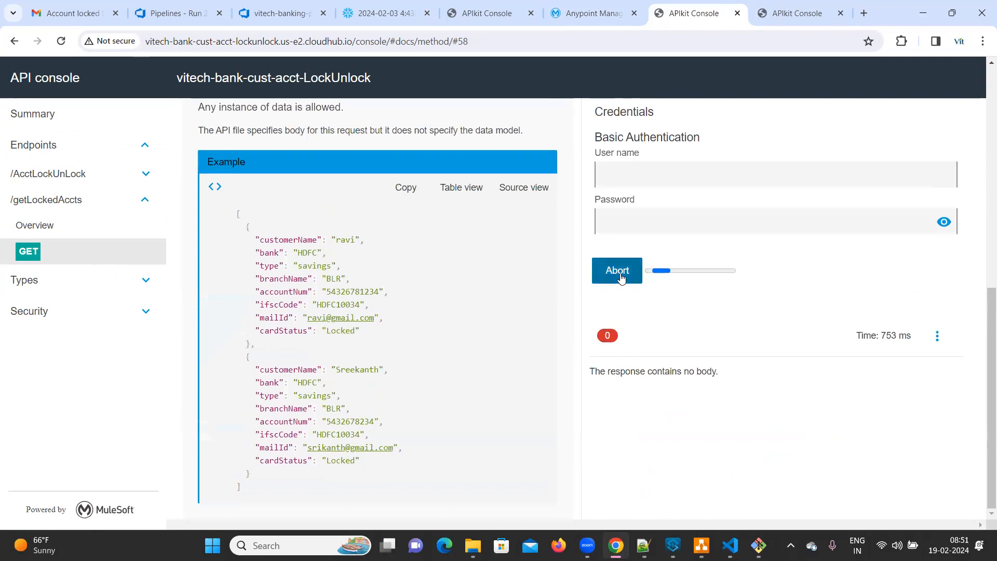
left_click(621, 275)
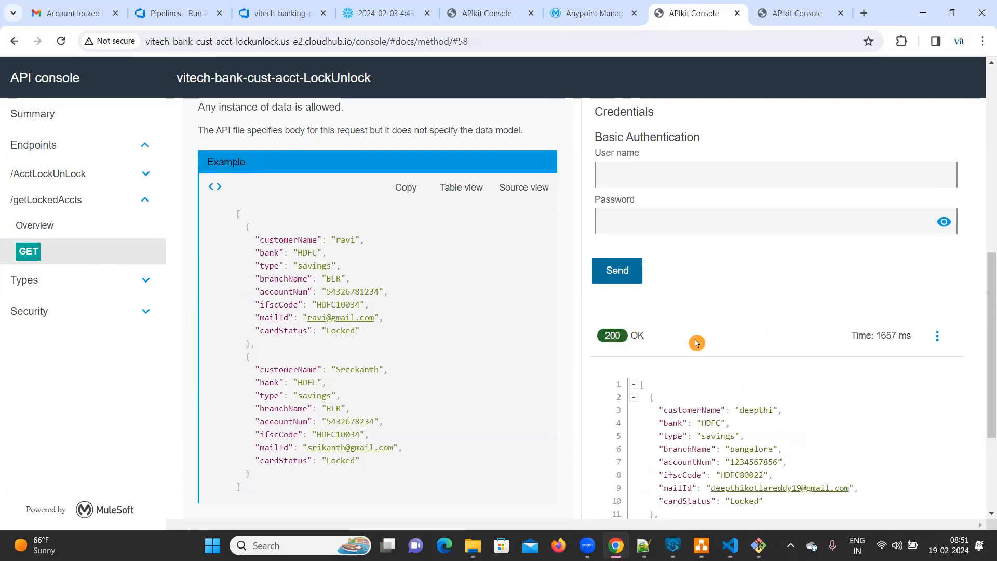
scroll(784, 399, "down", 3)
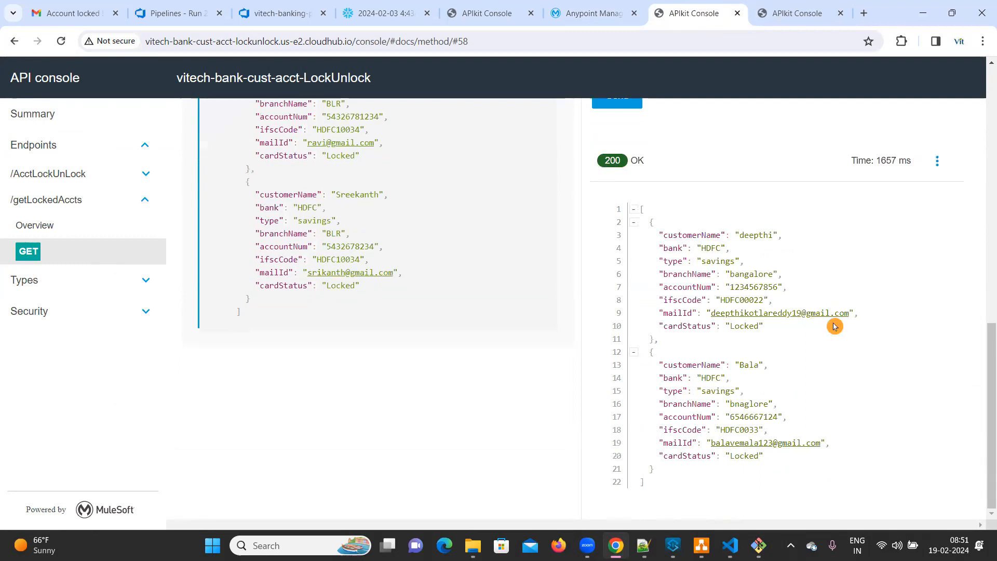
Step: Examine the Runtime Manager logs, comparing the flow-triggered entries of the repeated requests with the "before hit database" entry
left_click(590, 14)
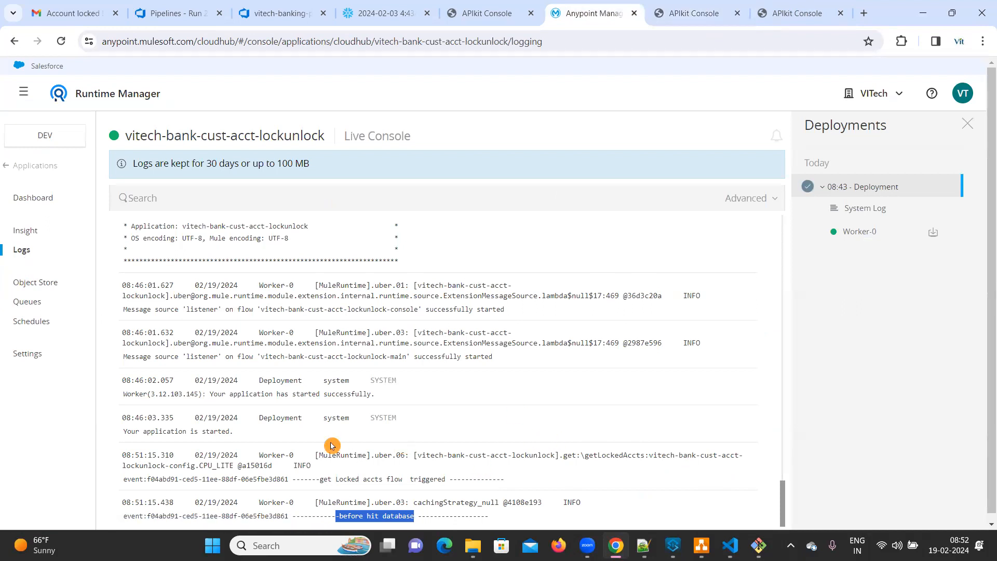
scroll(690, 456, "up", 4)
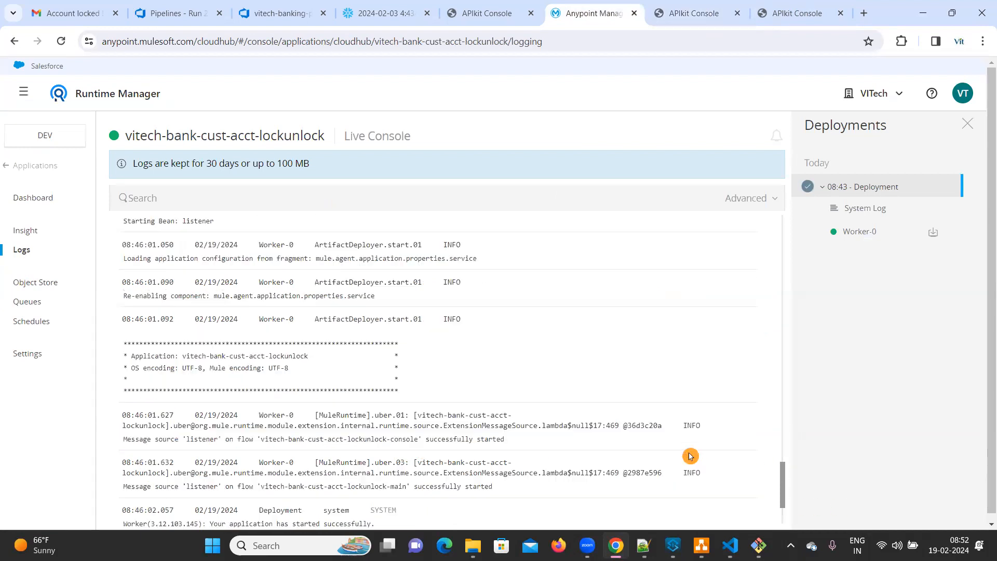
scroll(687, 461, "down", 7)
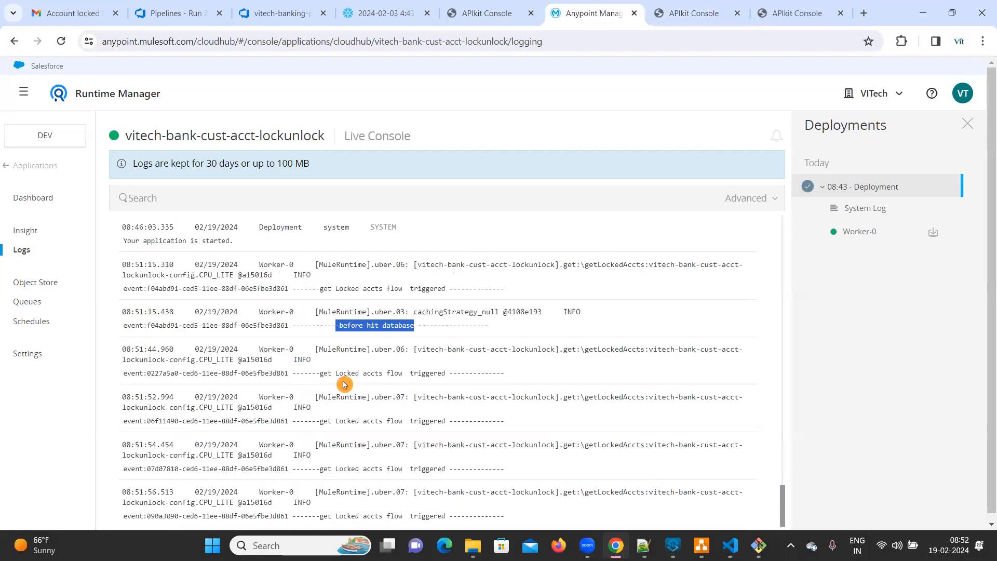
left_click_drag(321, 373, 453, 373)
left_click_drag(335, 325, 437, 327)
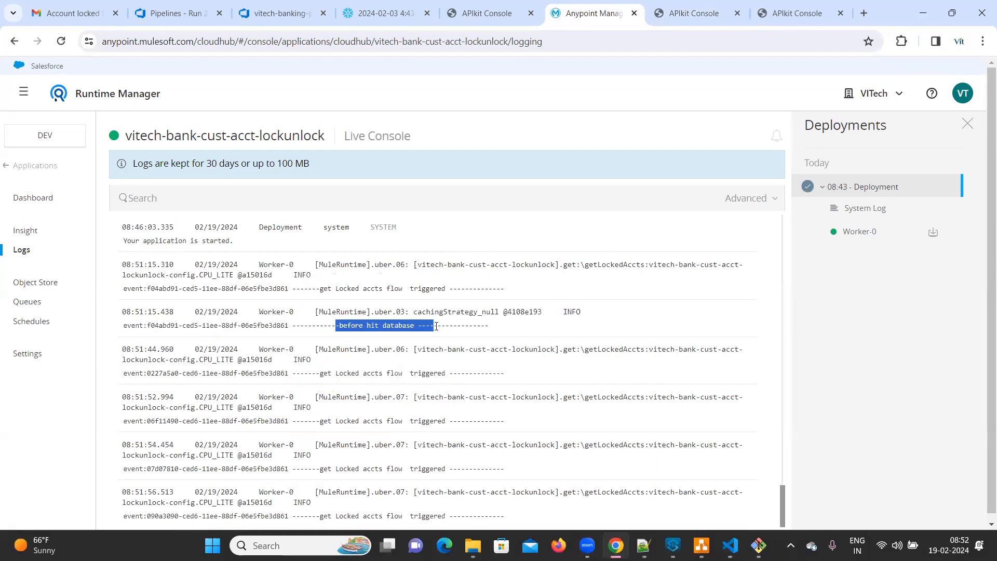
left_click_drag(319, 371, 485, 516)
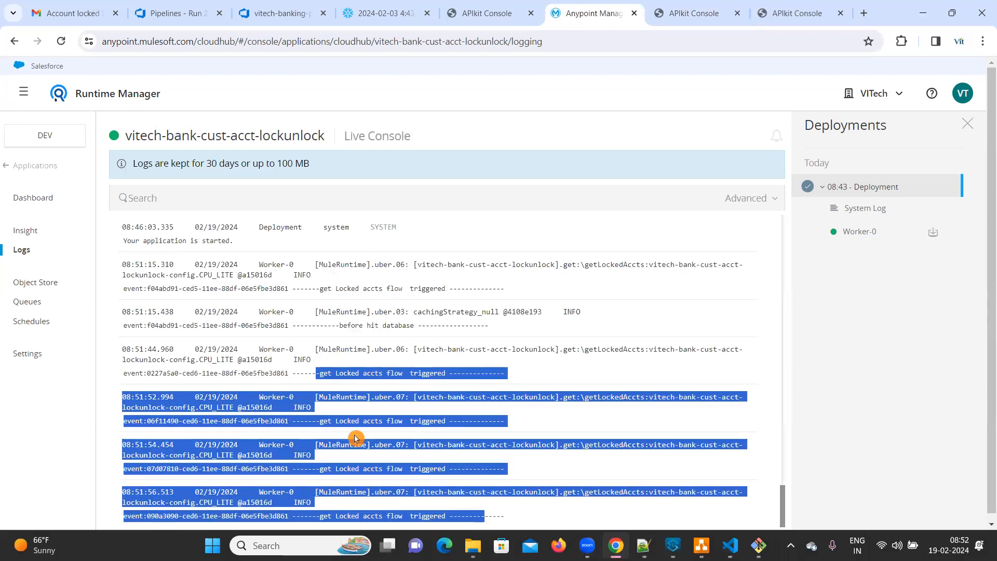
left_click(305, 378)
left_click_drag(200, 385, 530, 517)
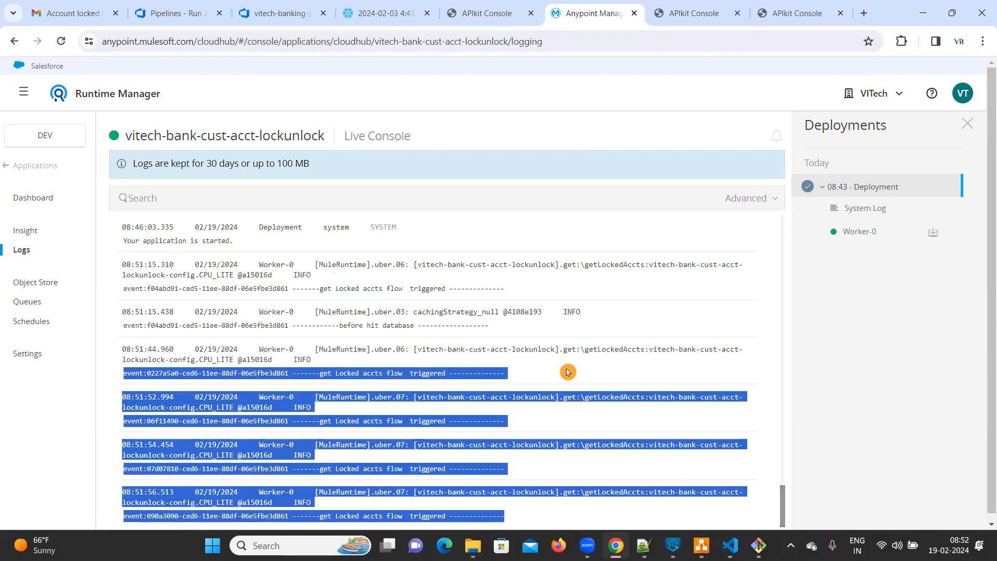
Step: Go back to the lock/unlock API console and review the request's query parameters and response body
left_click(694, 13)
scroll(738, 271, "up", 5)
scroll(738, 271, "up", 4)
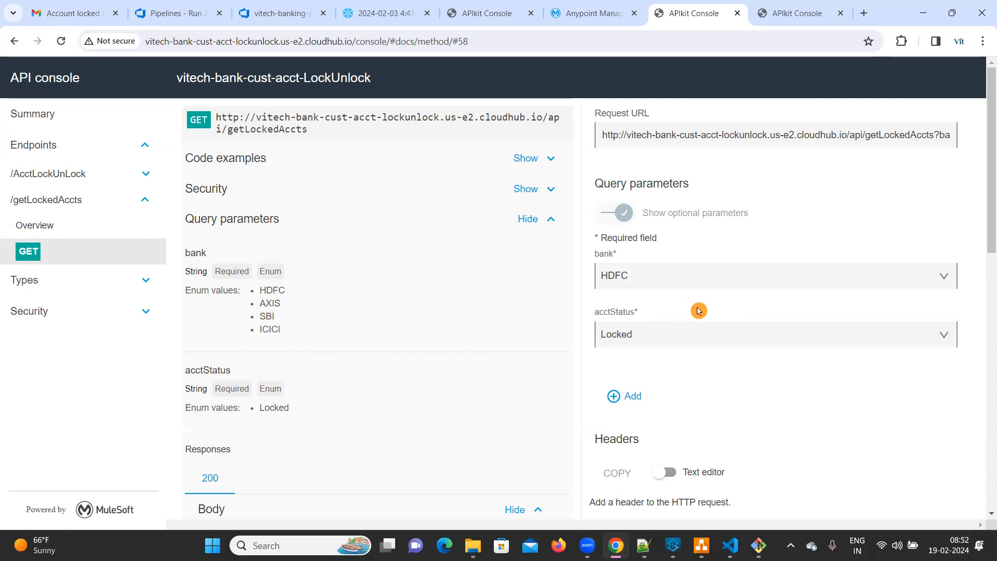
scroll(768, 390, "down", 10)
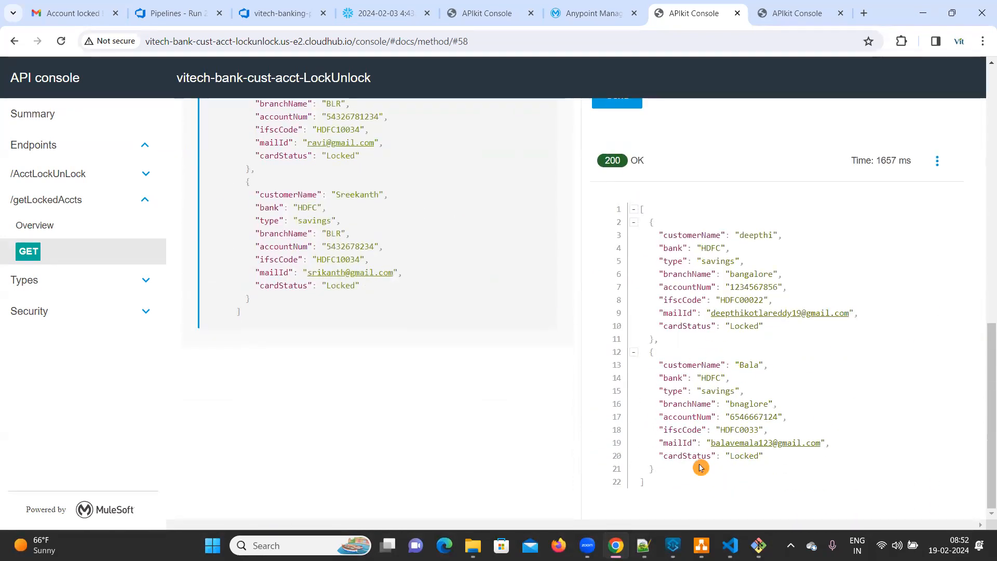
Step: Highlight the full JSON response of the locked accounts request and review the Project Flow-V1 diagram in draw.io
left_click_drag(700, 483, 616, 217)
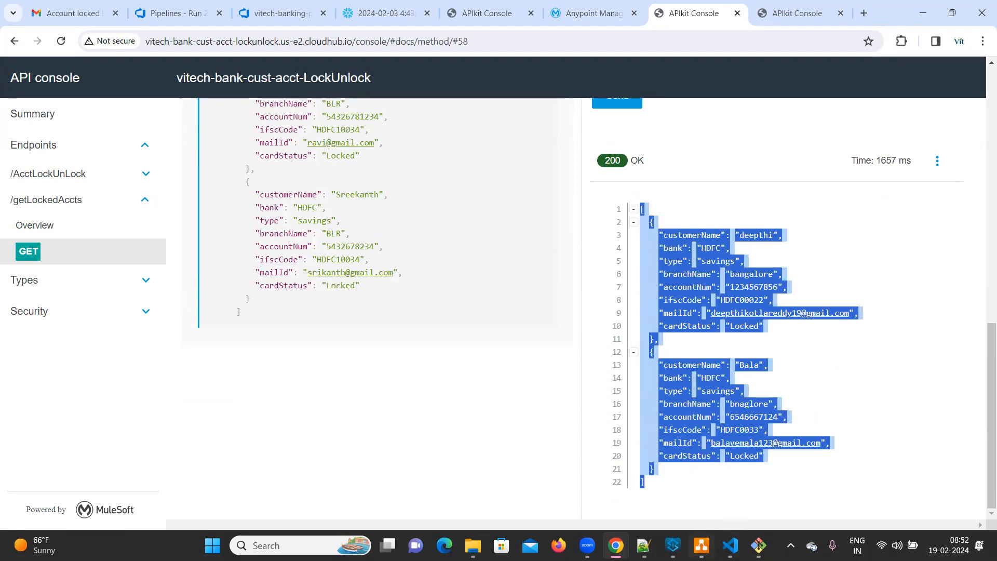
left_click(701, 545)
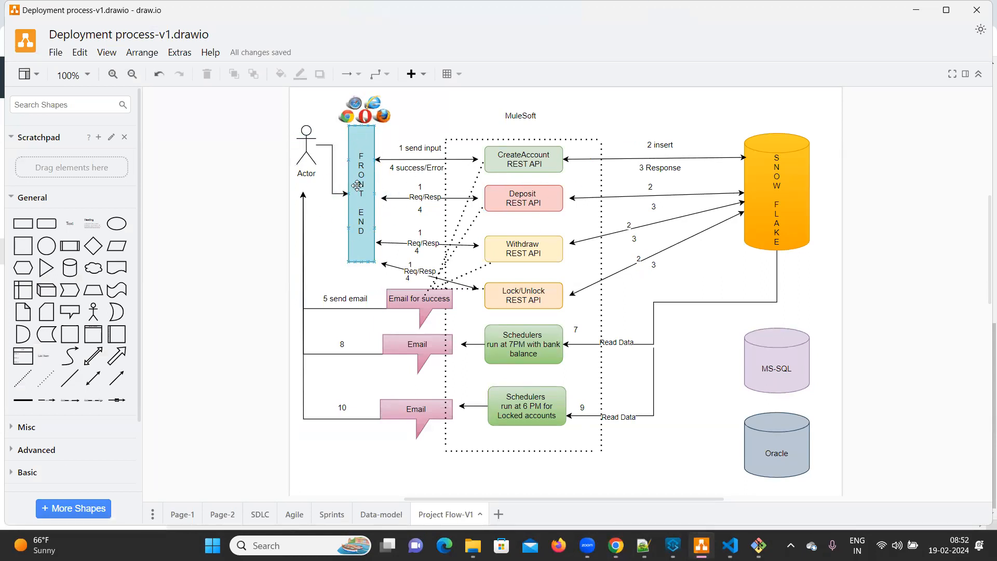
key("alt+Tab")
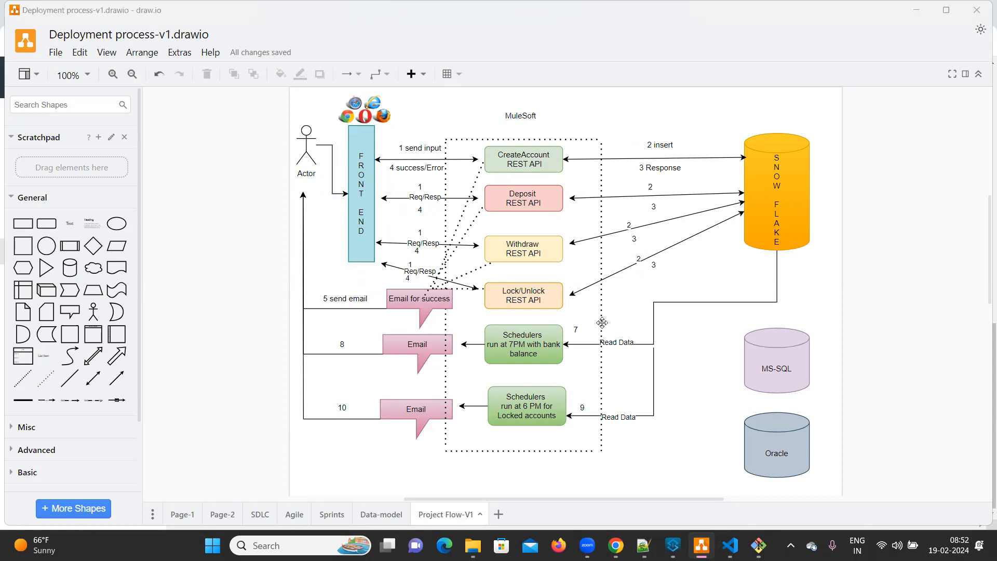
Step: In the lock/unlock API console, open the PUT method of the /AcctLockUnLock endpoint and review its request body
scroll(838, 348, "up", 10)
scroll(839, 348, "up", 1)
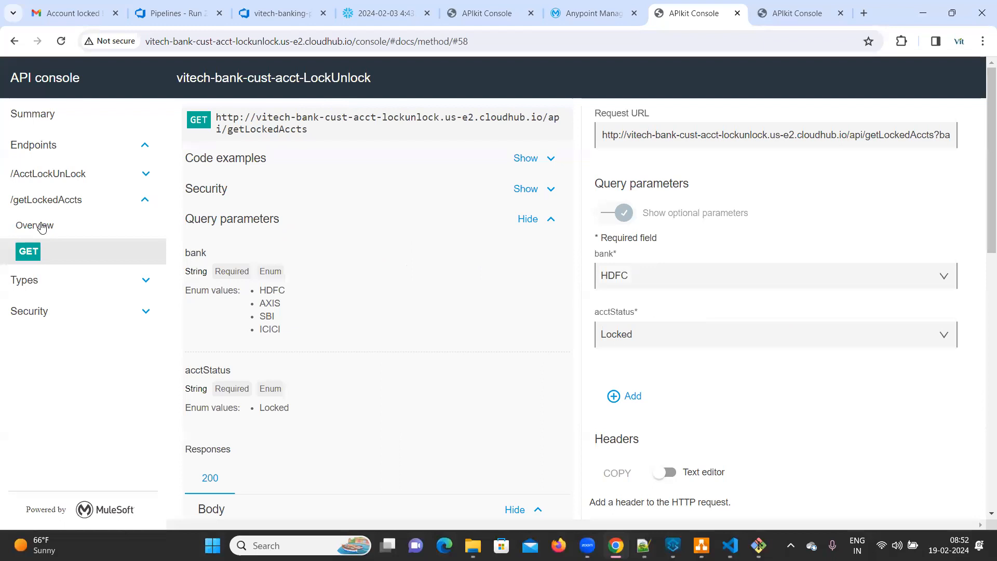
left_click(39, 175)
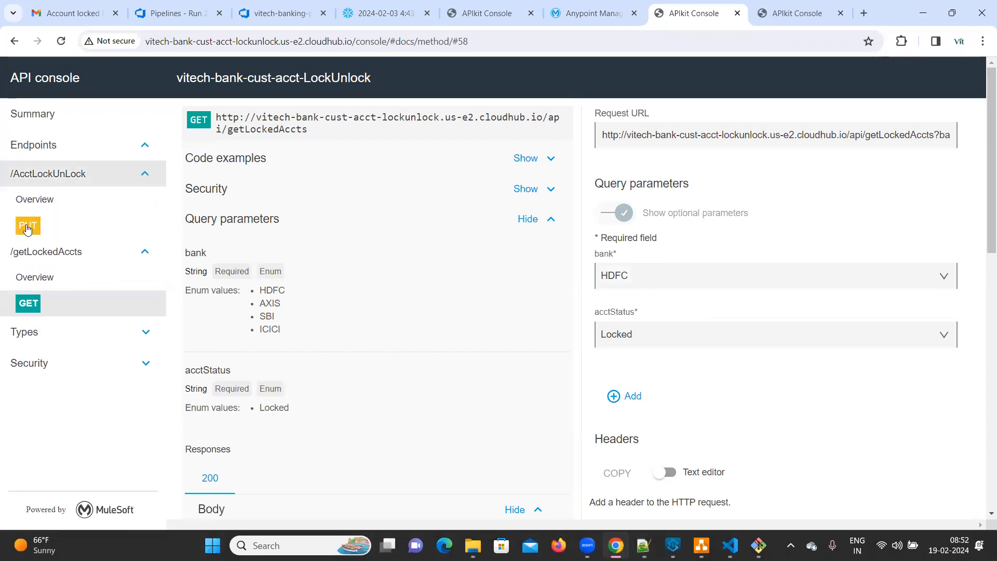
left_click(28, 226)
scroll(809, 315, "down", 2)
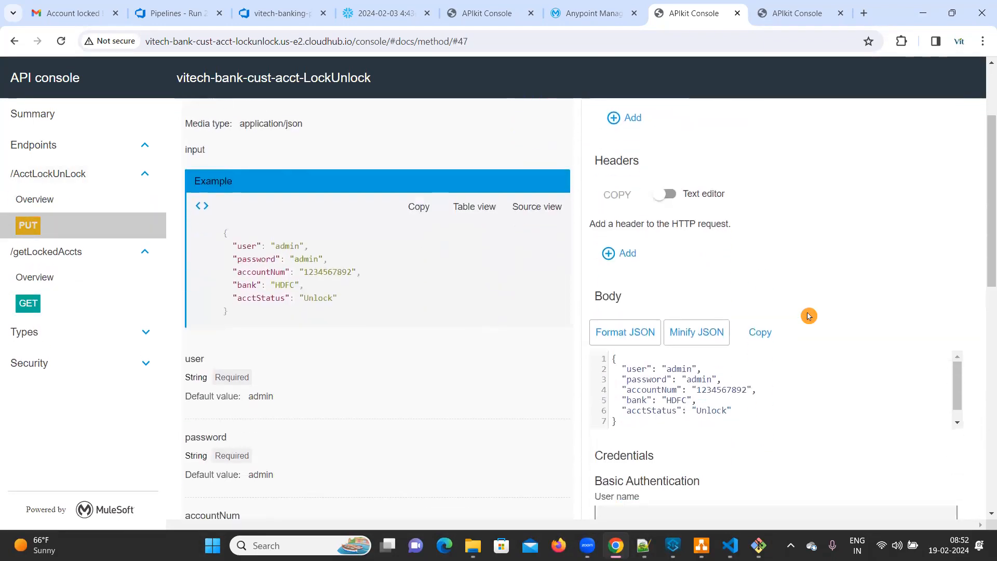
scroll(809, 320, "down", 2)
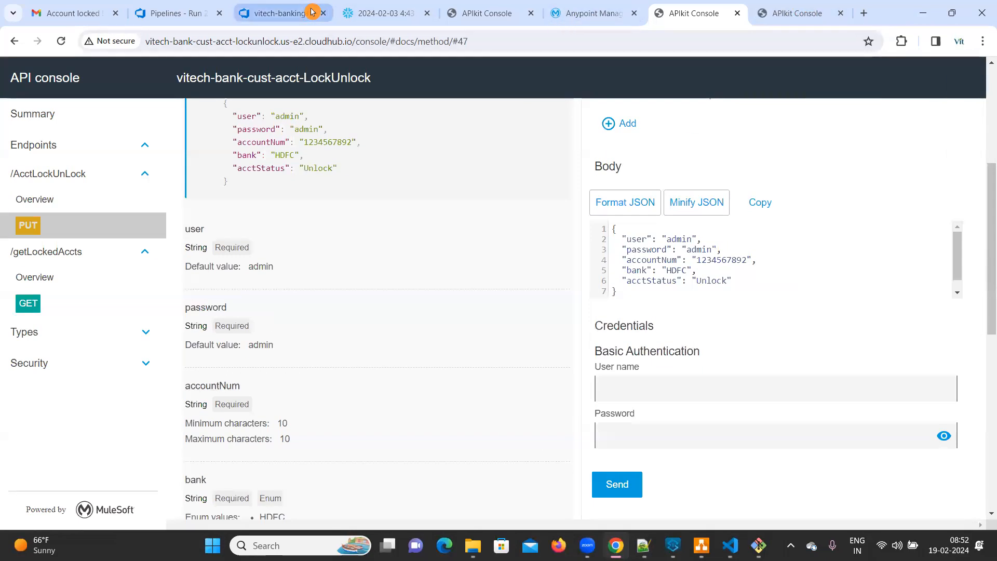
Step: Copy the account number of the AXIS account in row 10 of the bank_transactions results in Snowflake
left_click(368, 10)
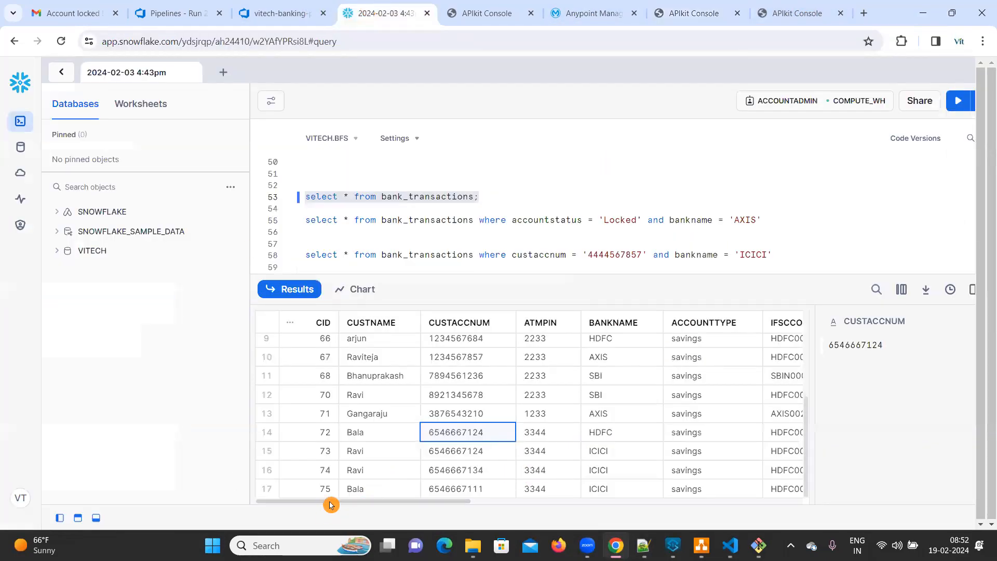
left_click_drag(330, 503, 310, 513)
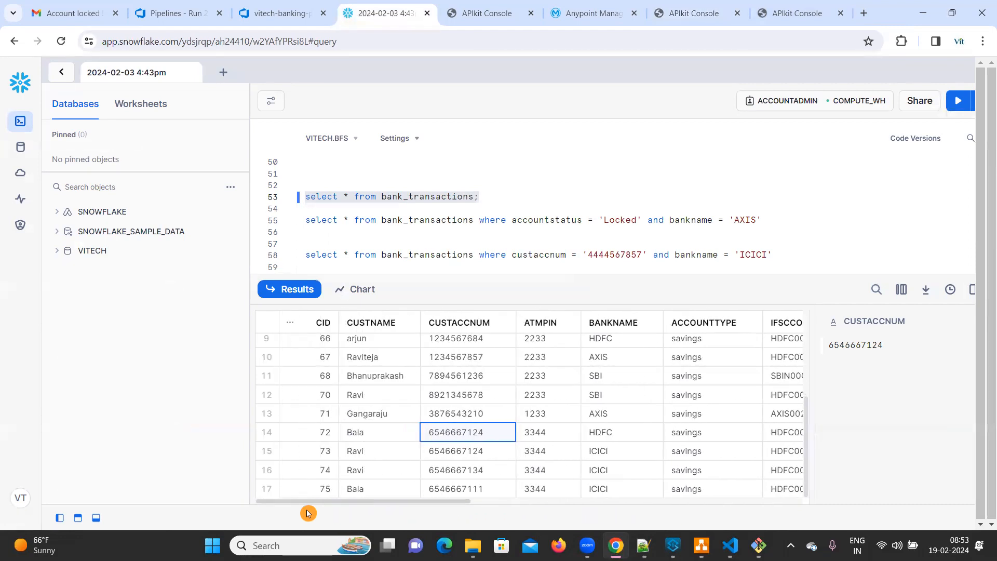
left_click(473, 358)
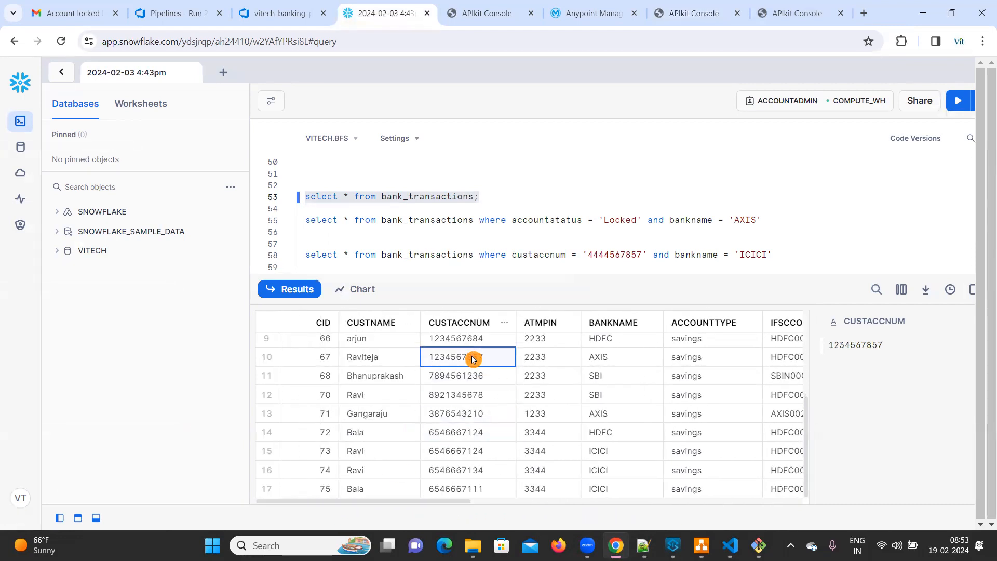
left_click(588, 9)
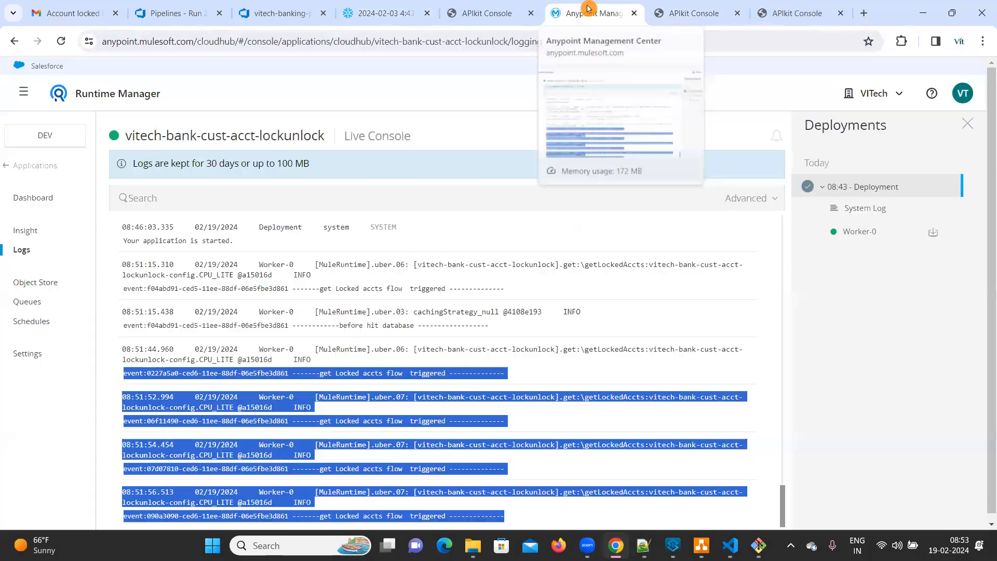
Step: In the lock/unlock API console, set the PUT body to the copied account number, bank AXIS and acctStatus Lock, send it and check the response
left_click(693, 13)
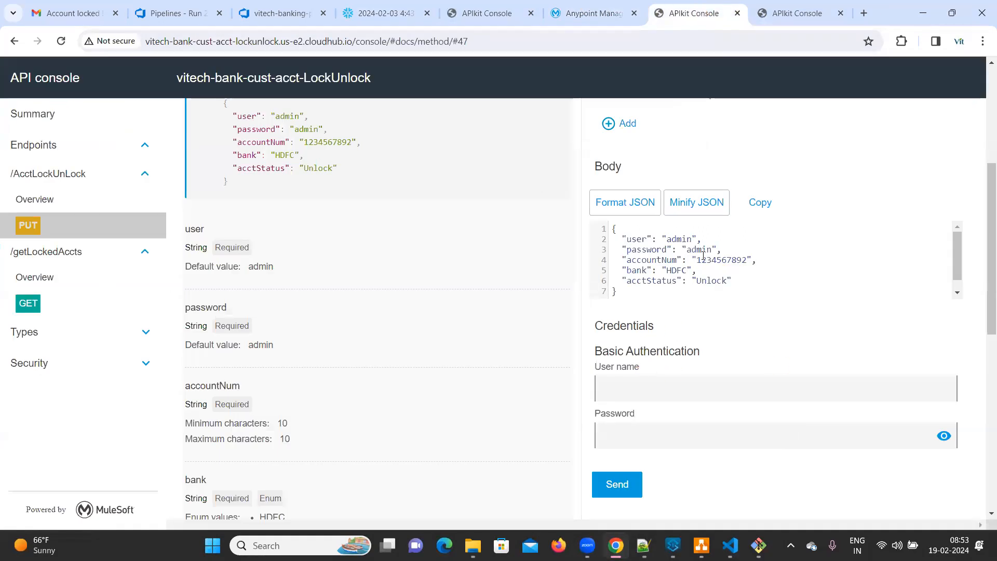
double_click(704, 259)
key("ctrl+v")
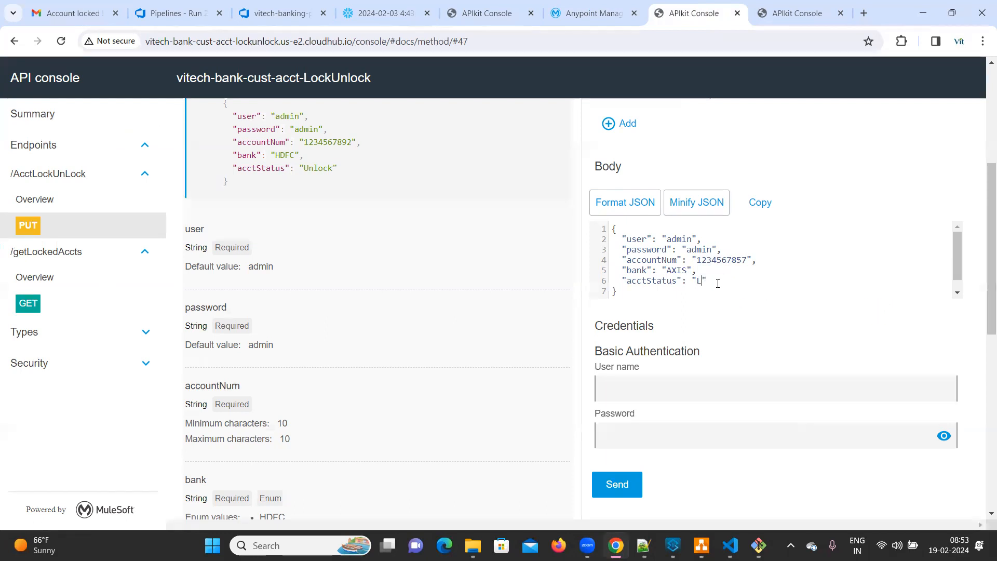
scroll(750, 324, "down", 5)
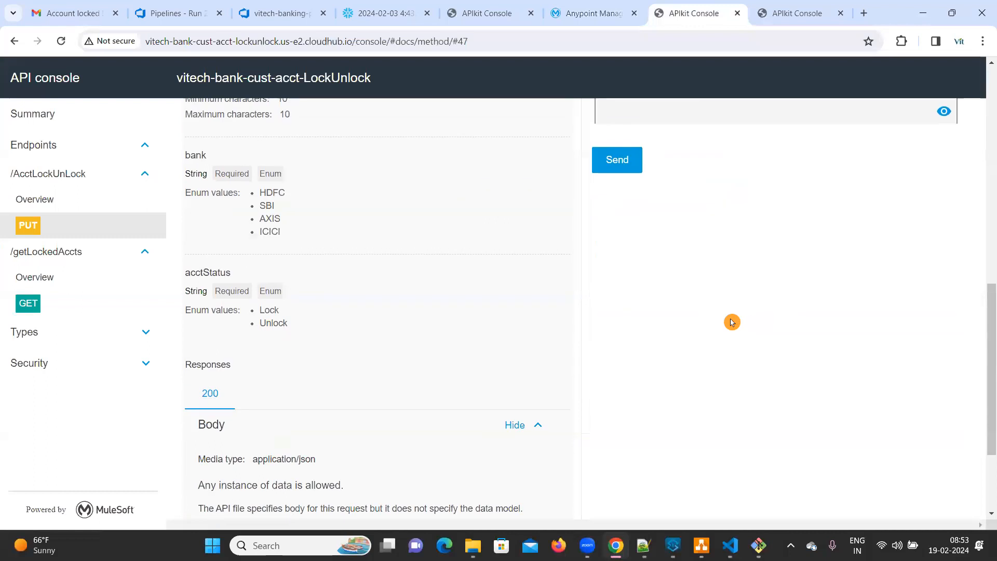
left_click(629, 161)
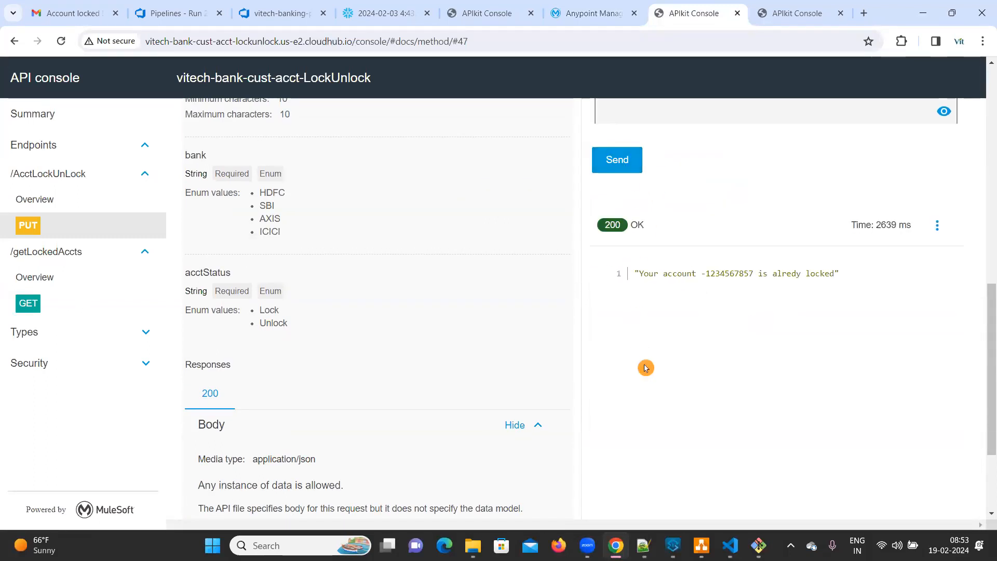
double_click(719, 277)
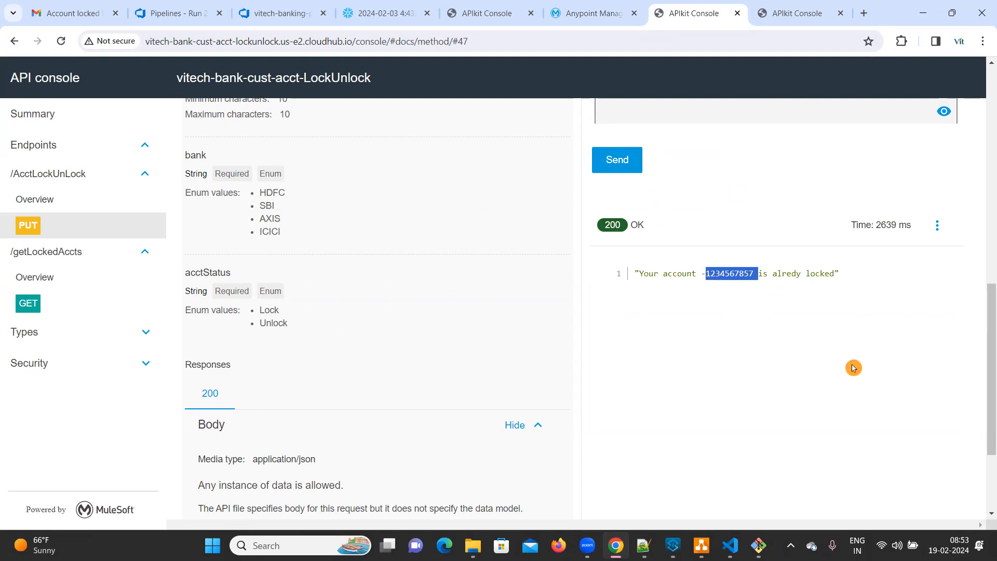
Step: Change acctStatus in the request body to Unlock, send the request and check the account status in the response
scroll(849, 365, "up", 5)
scroll(770, 329, "up", 3)
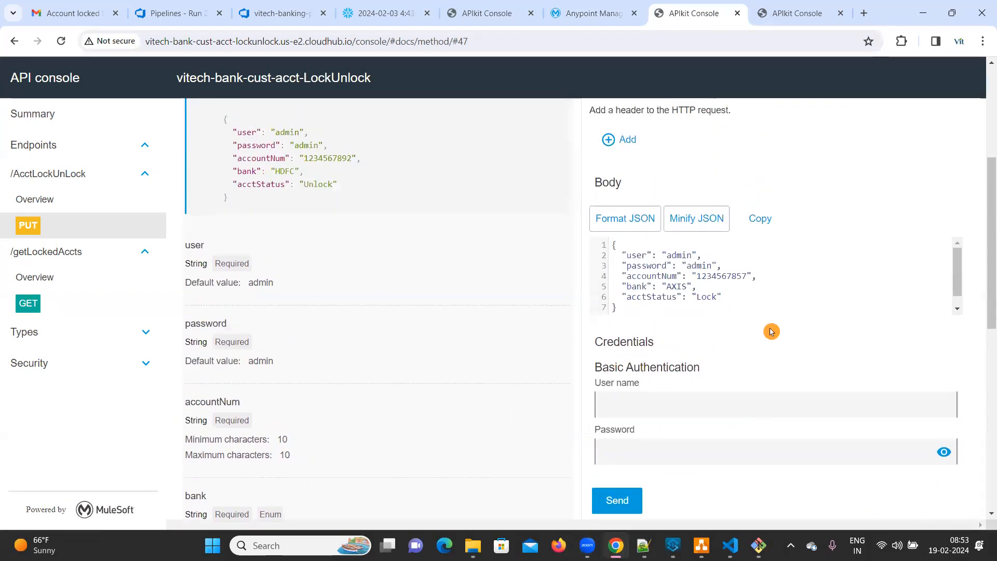
type("Unlock")
scroll(710, 418, "down", 5)
left_click(618, 356)
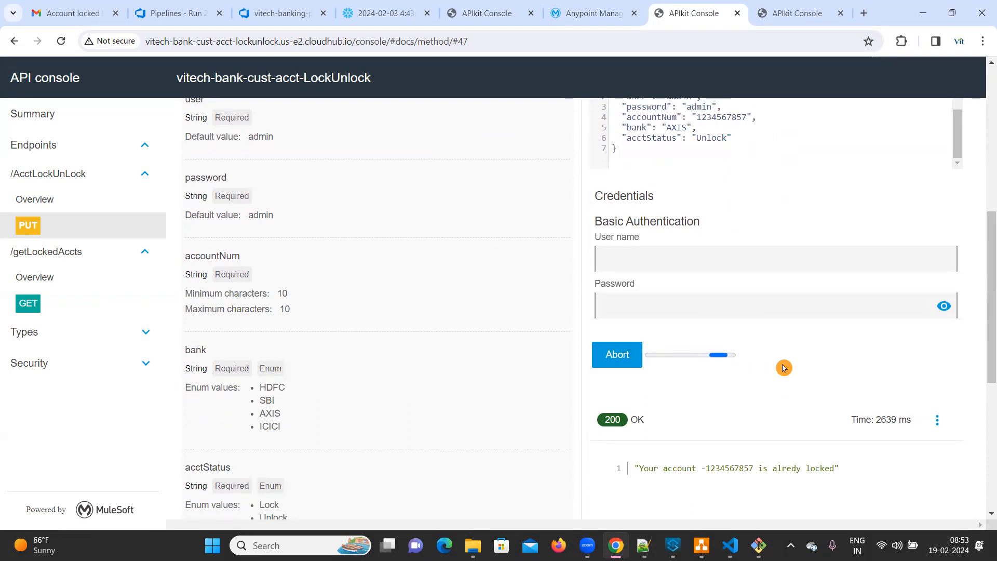
scroll(784, 369, "down", 2)
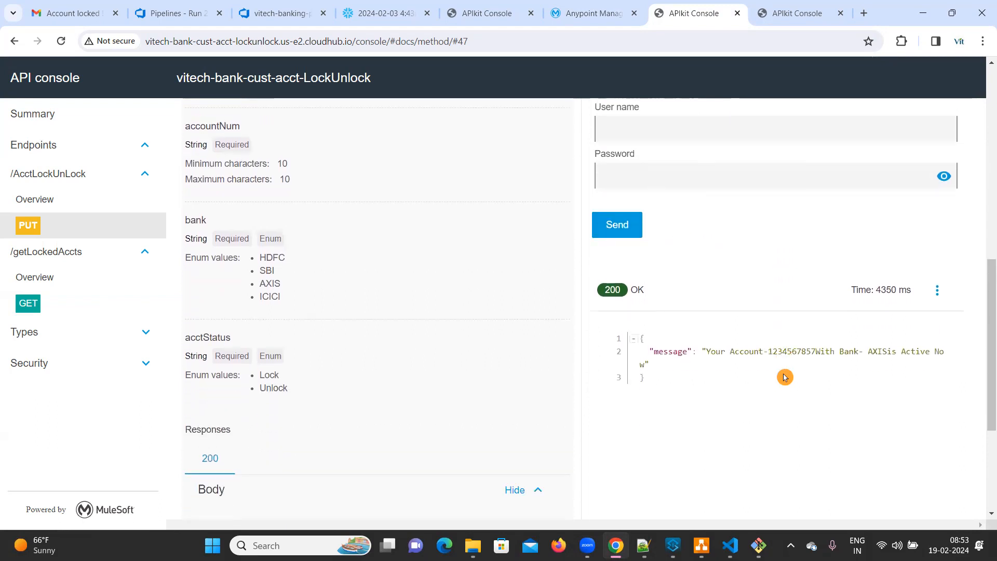
double_click(924, 353)
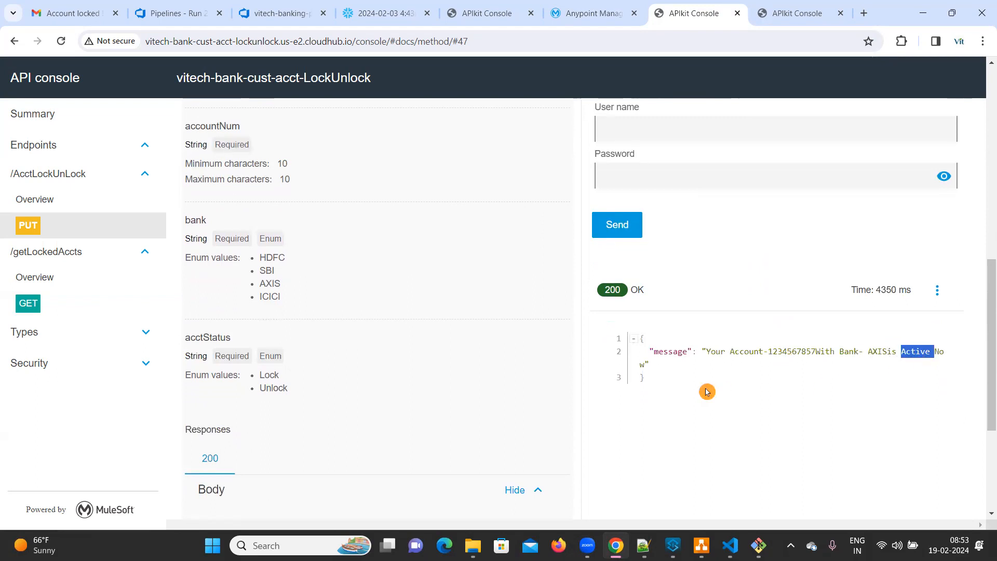
Step: Reload the vitech-bank-cust-acct-lockunlock logs in Runtime Manager and review the entries of the lock and unlock requests
left_click(585, 10)
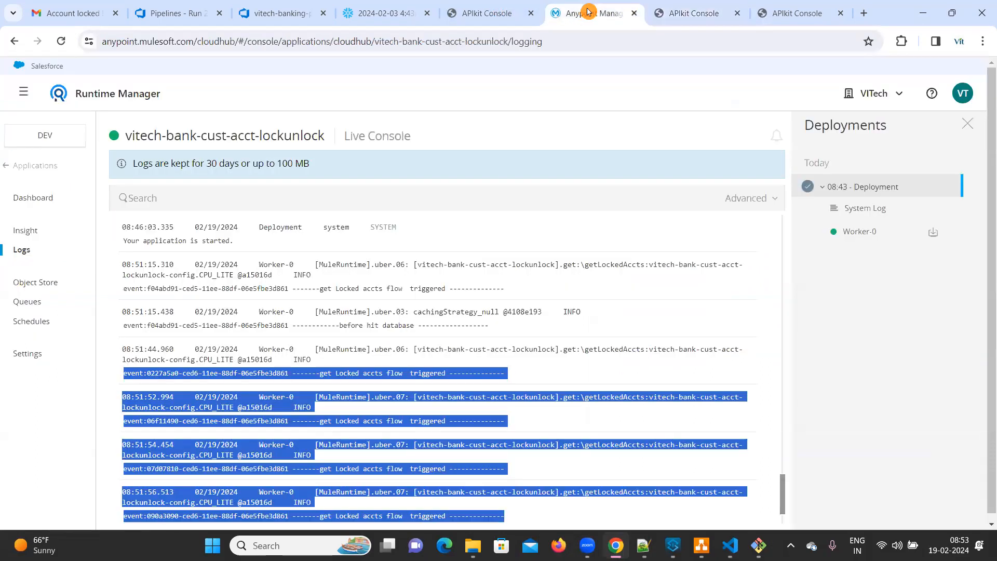
left_click(422, 352)
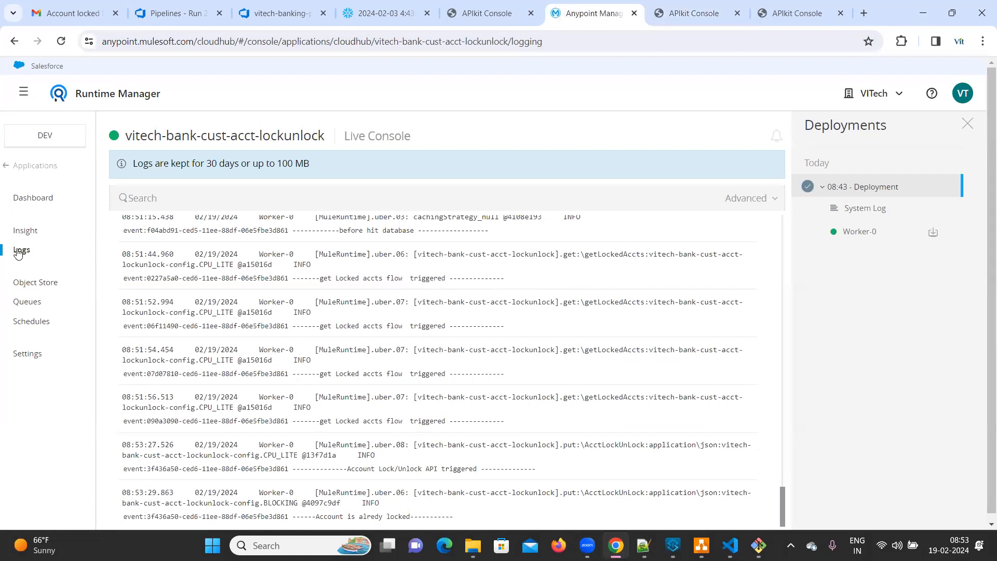
left_click(27, 202)
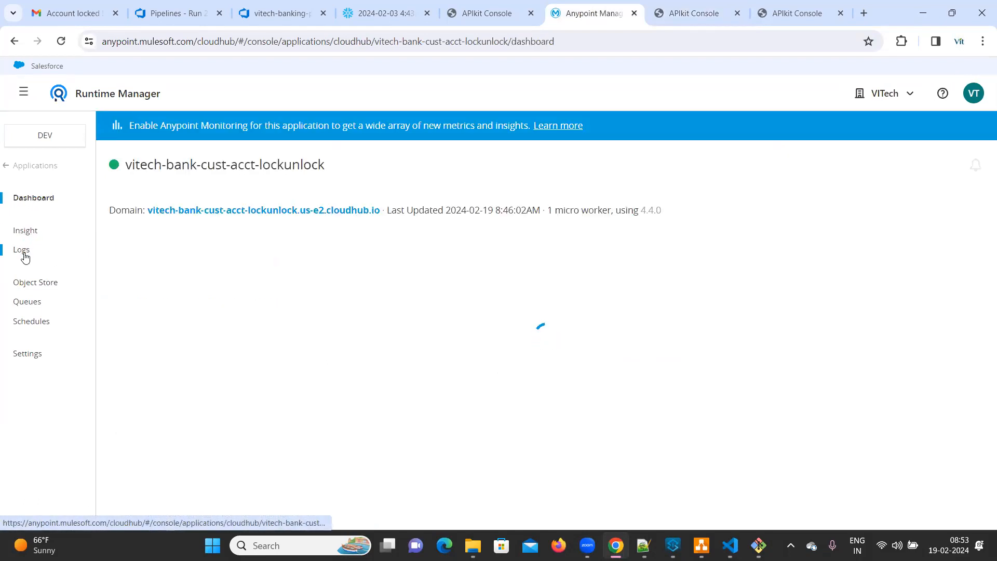
left_click(24, 254)
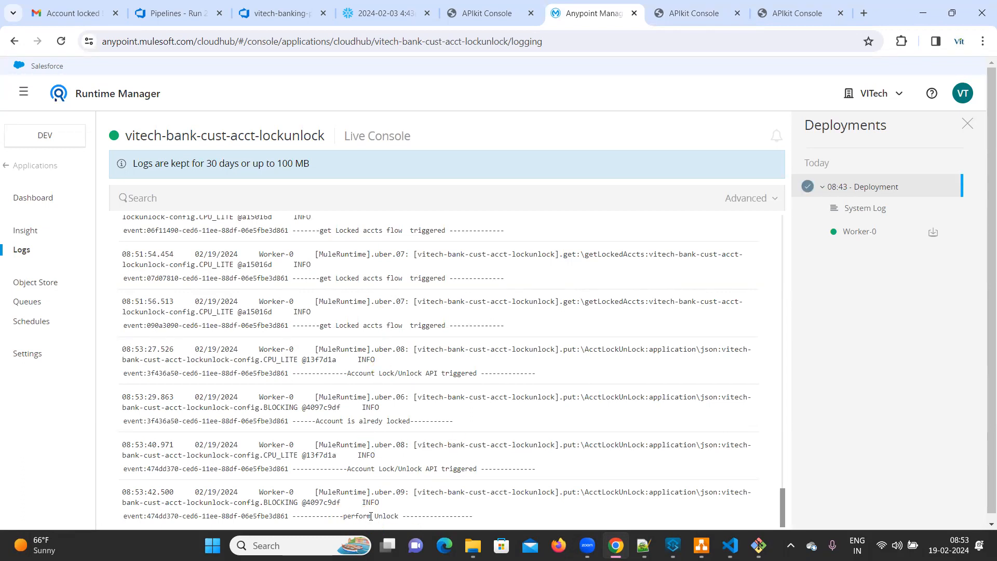
left_click(454, 13)
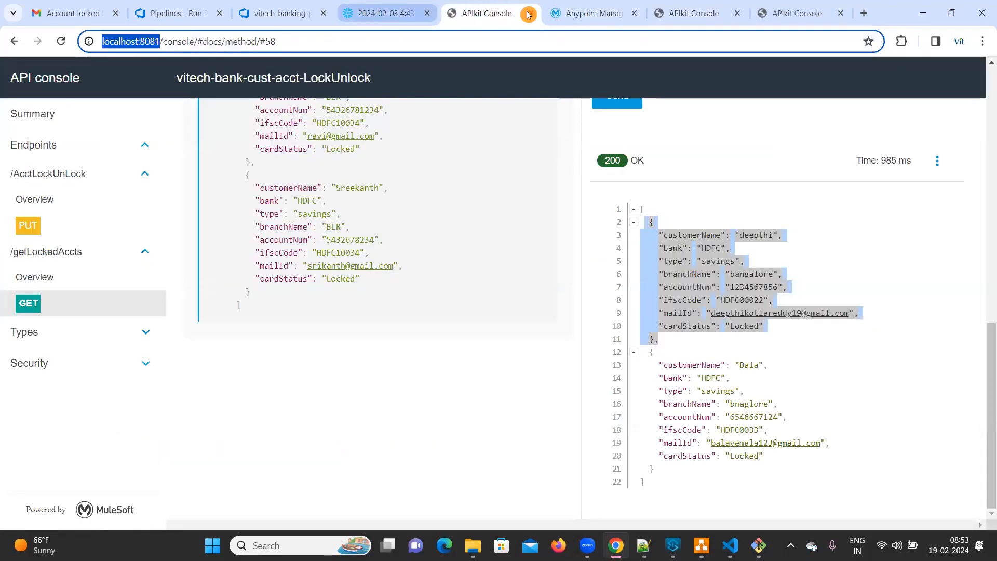
left_click(597, 14)
Step: Open the built-in Anypoint Monitoring dashboard for vitech-bank-cust-acct-lockunlock in the dev environment and review its Mule message chart
left_click(19, 161)
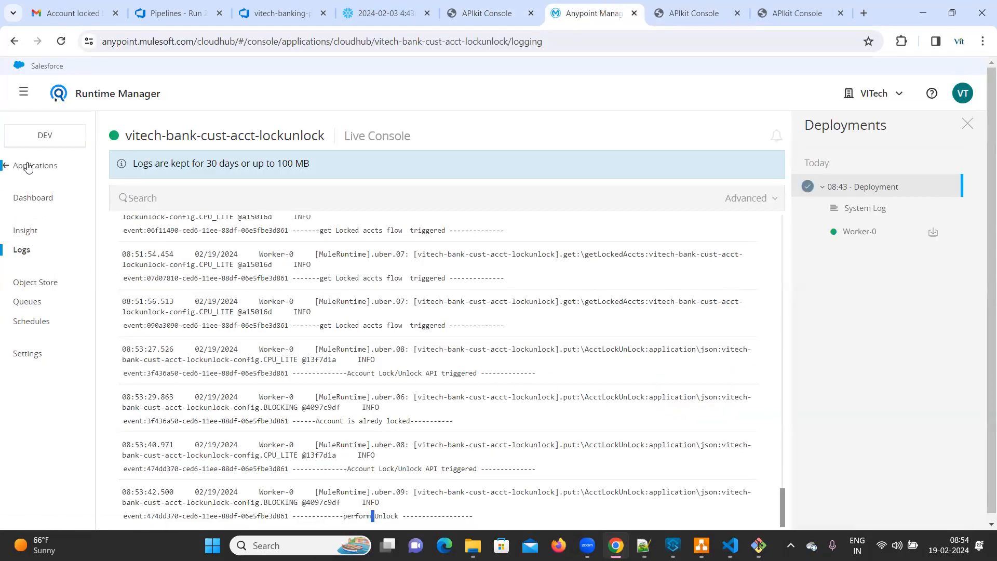
left_click(22, 93)
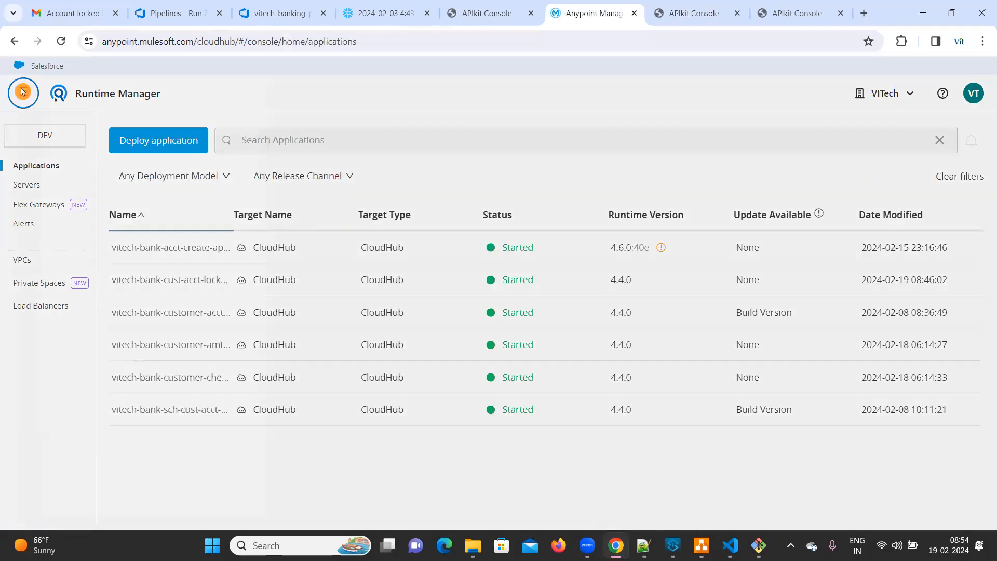
left_click(74, 481)
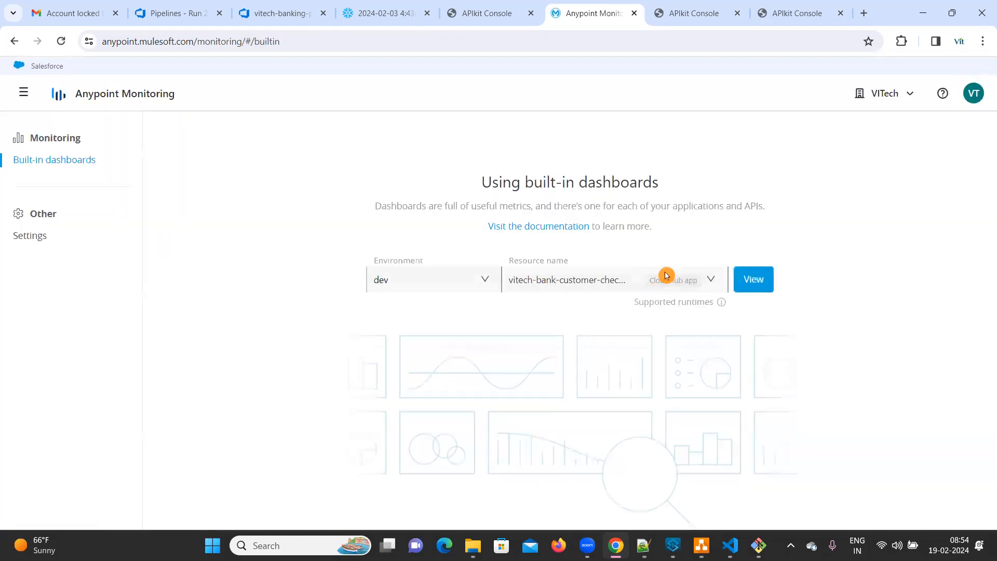
left_click(611, 278)
left_click(592, 348)
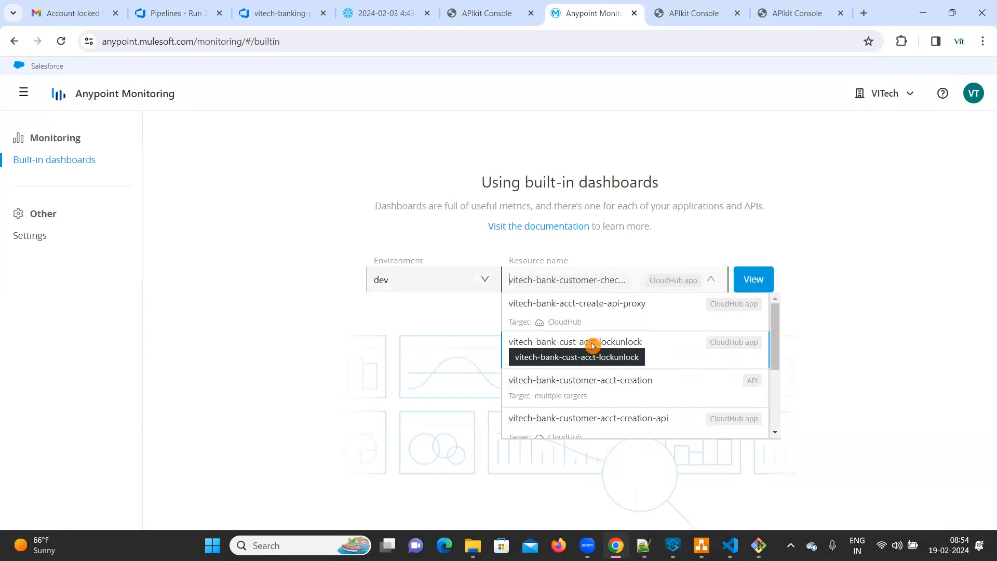
left_click(753, 284)
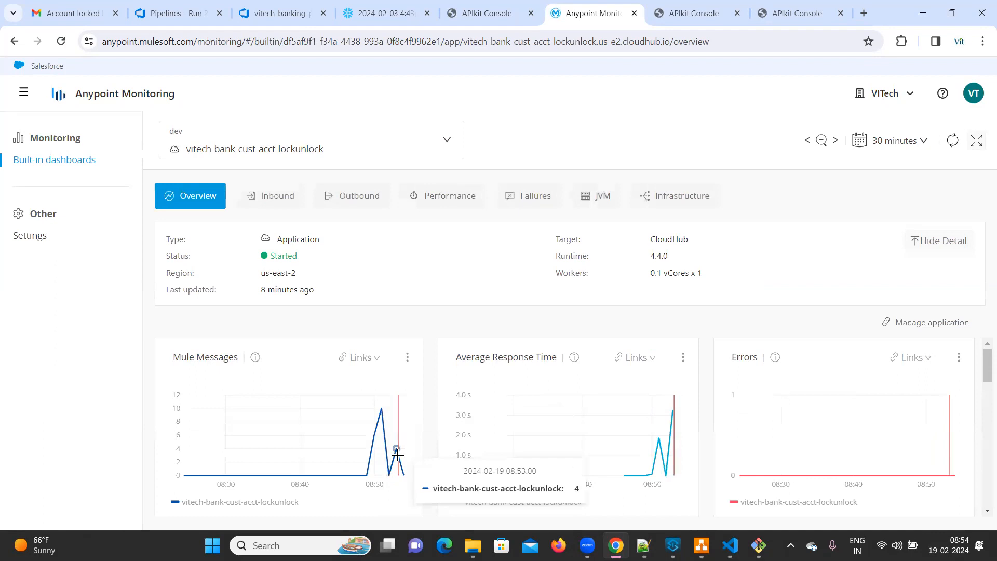
Step: Resend the Unlock request several times from the lock/unlock API console and check the response and request body
left_click(695, 15)
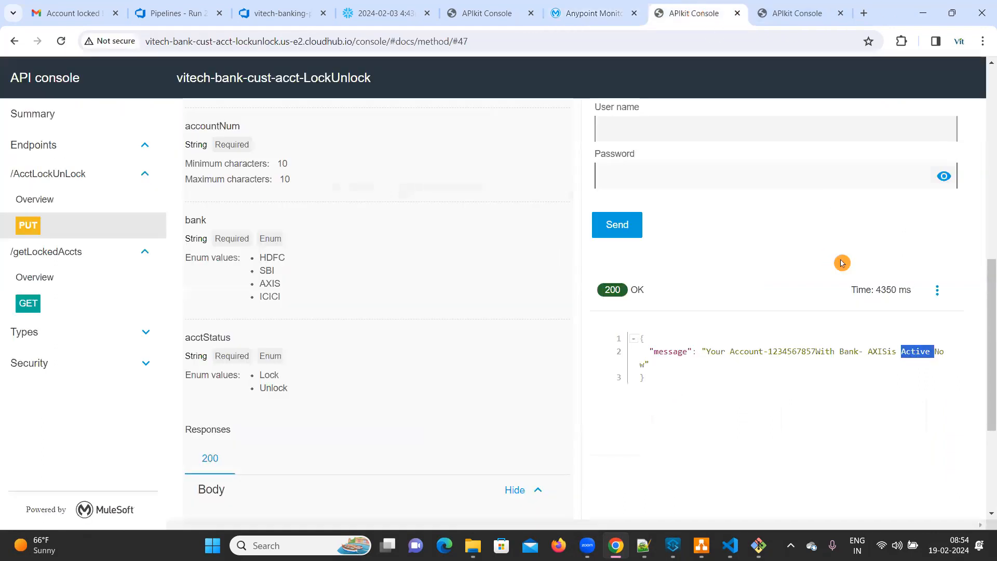
scroll(752, 258, "up", 6)
scroll(633, 257, "down", 6)
left_click(618, 229)
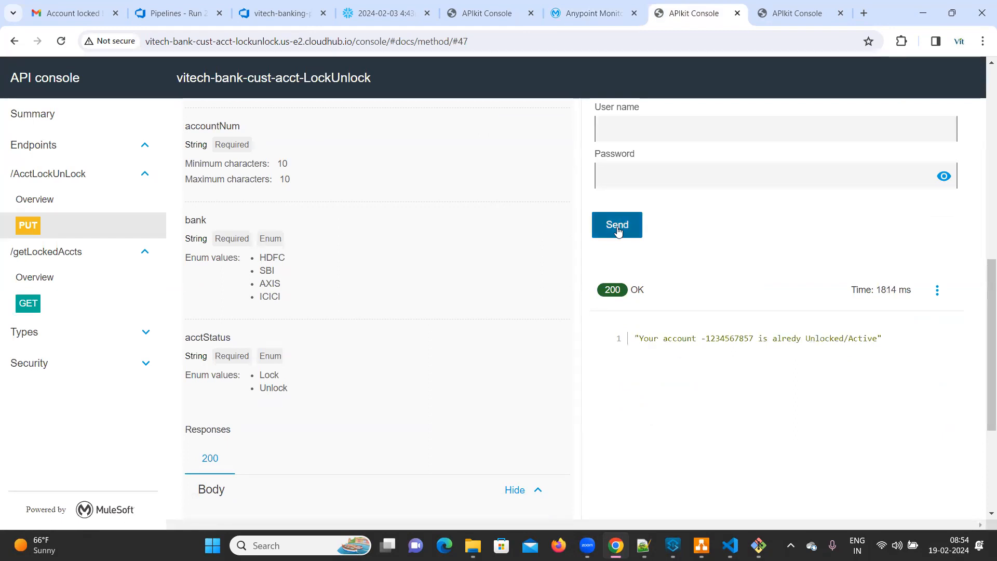
left_click(617, 228)
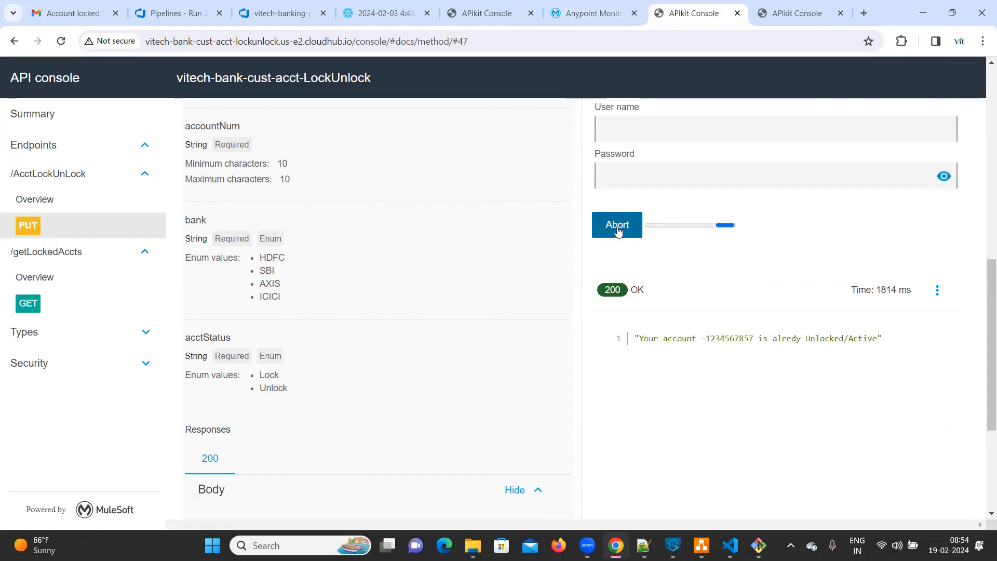
left_click(617, 230)
left_click(618, 231)
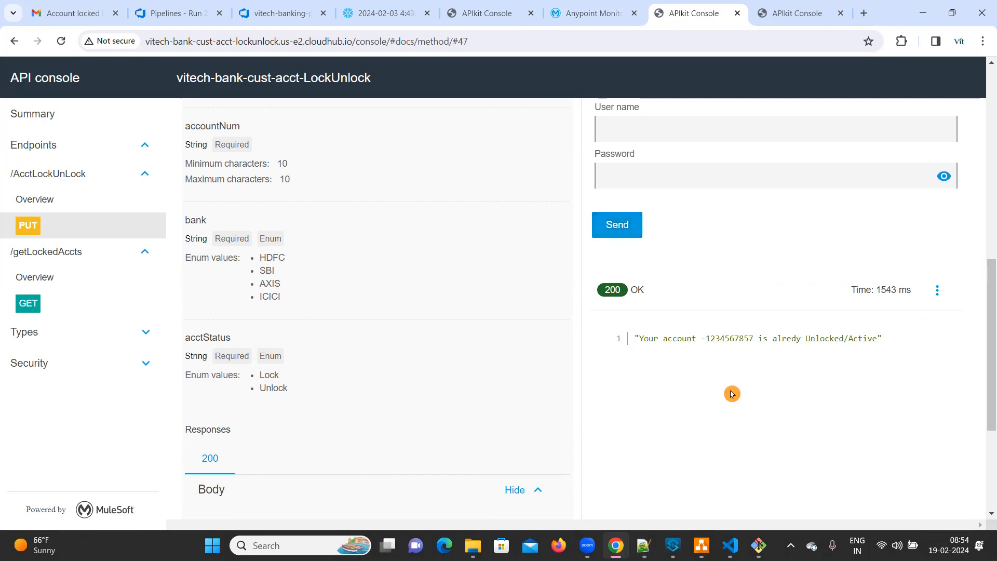
scroll(706, 393, "up", 5)
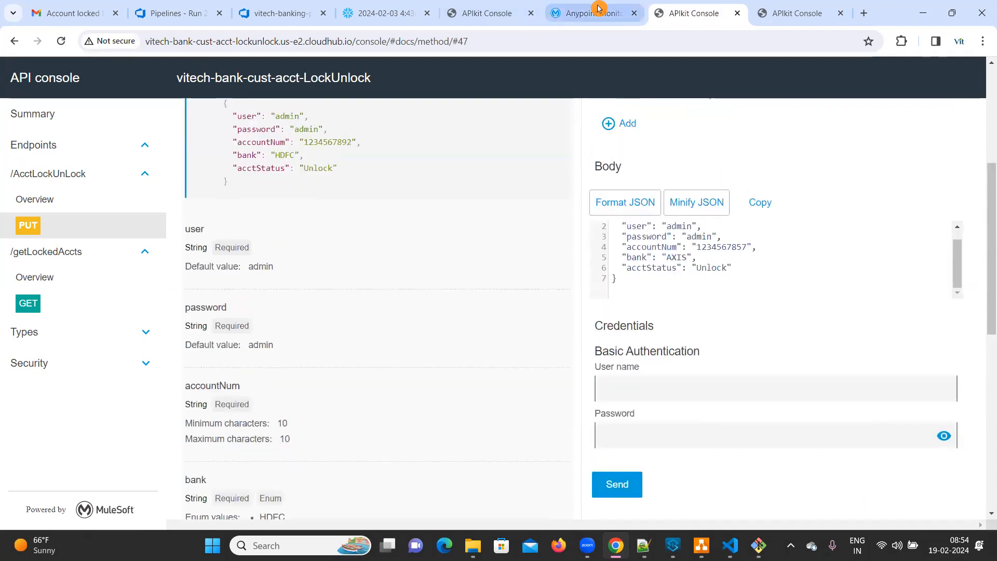
Step: Reload the Anypoint Monitoring dashboard and examine the message, response time, error, inbound and JVM charts plus the available time ranges
left_click(599, 8)
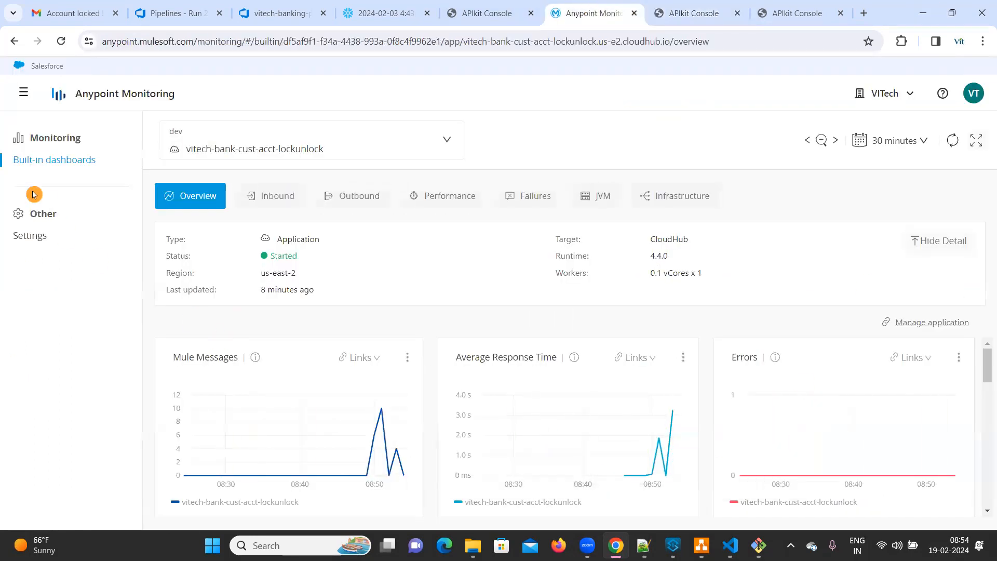
left_click(61, 42)
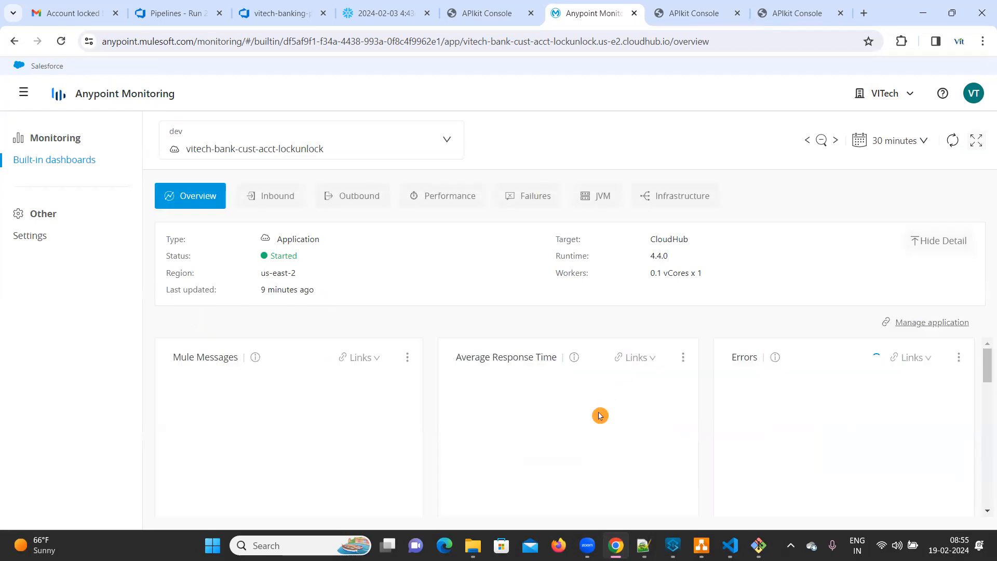
scroll(601, 416, "down", 3)
scroll(601, 418, "up", 1)
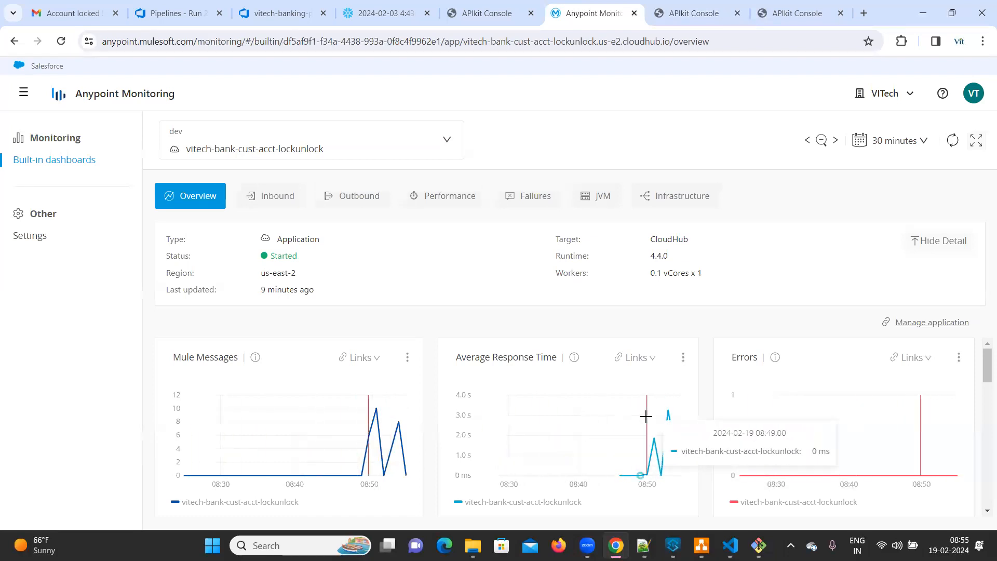
scroll(392, 423, "down", 3)
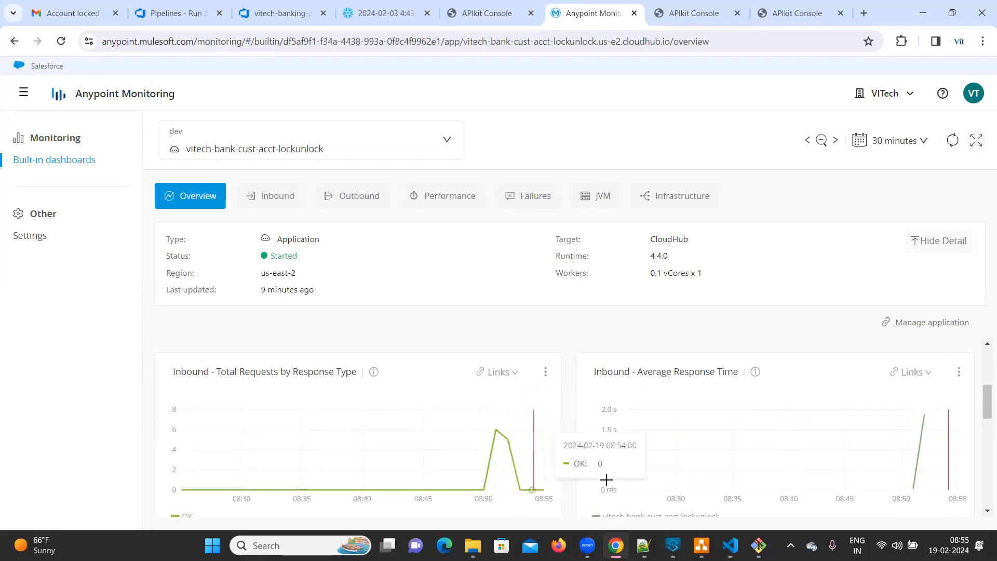
scroll(820, 472, "down", 5)
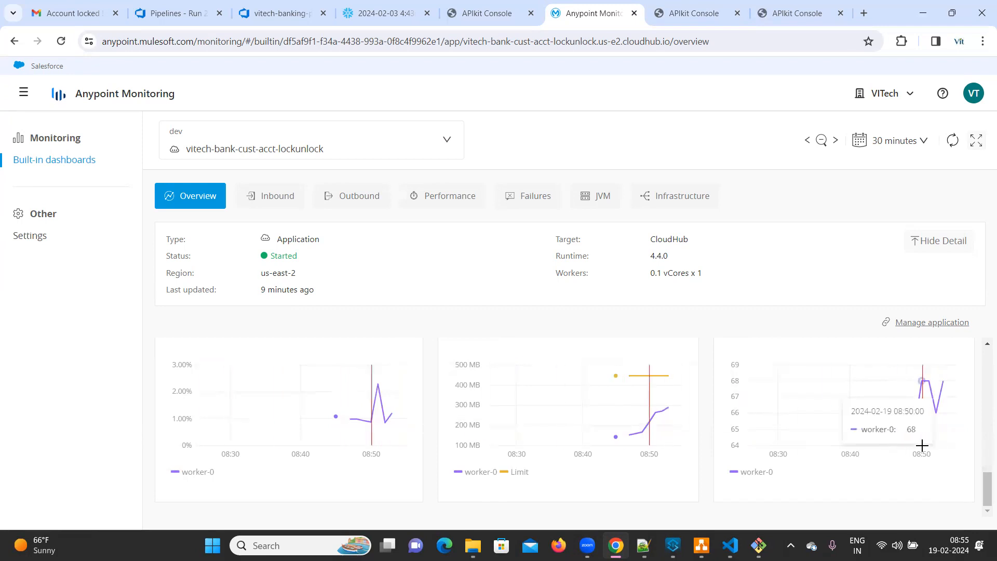
scroll(922, 450, "up", 6)
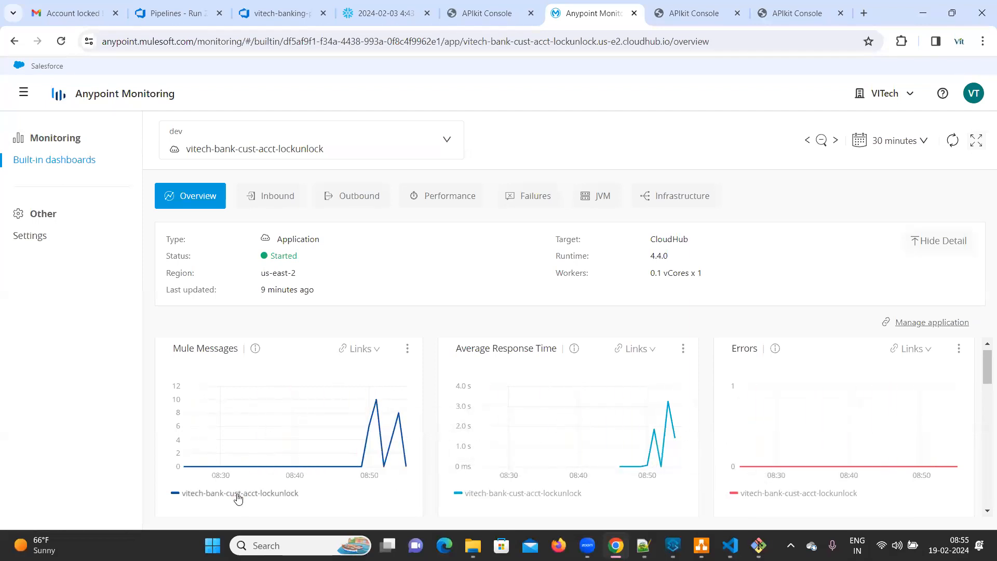
scroll(239, 497, "down", 10)
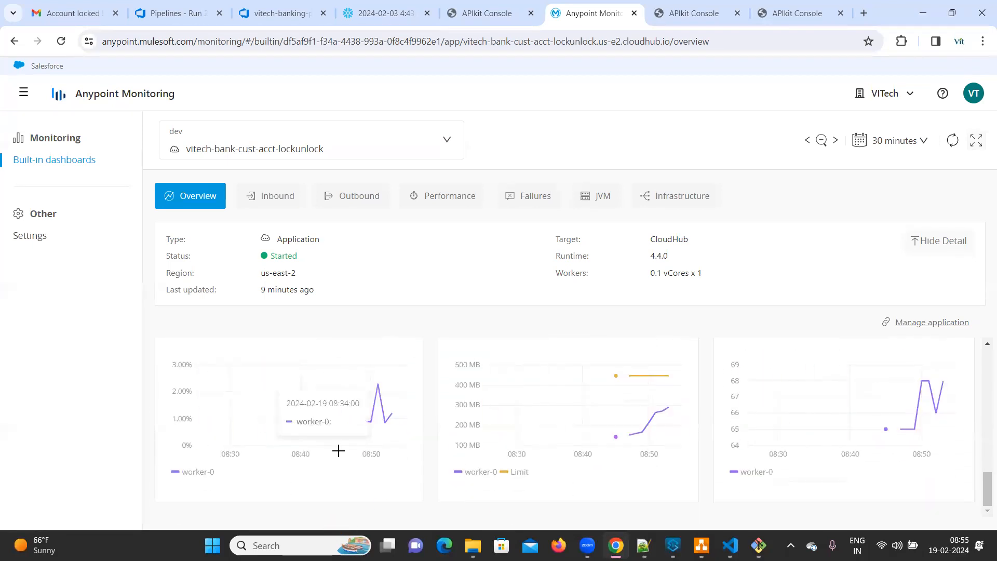
scroll(796, 371, "up", 4)
scroll(796, 370, "up", 3)
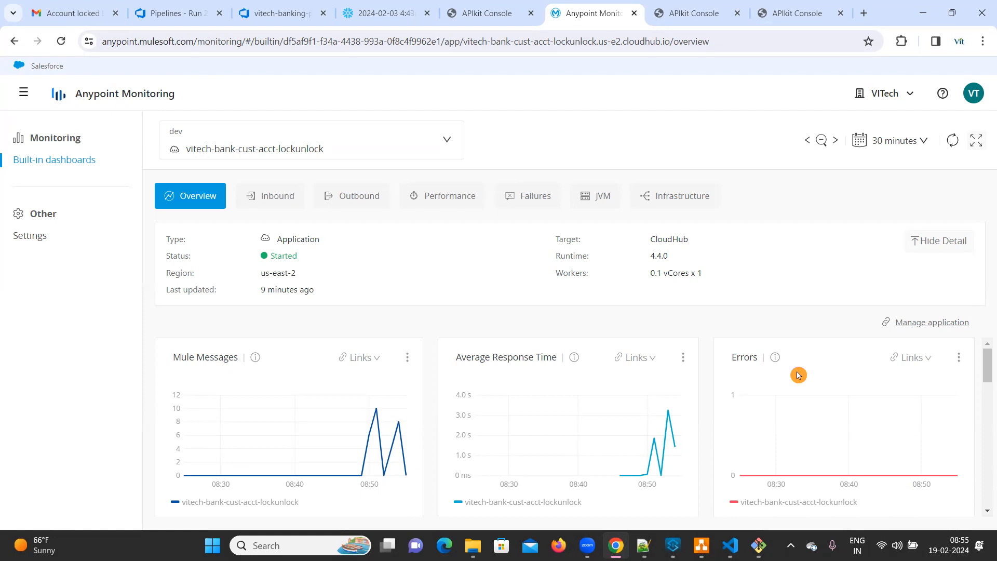
scroll(819, 461, "down", 7)
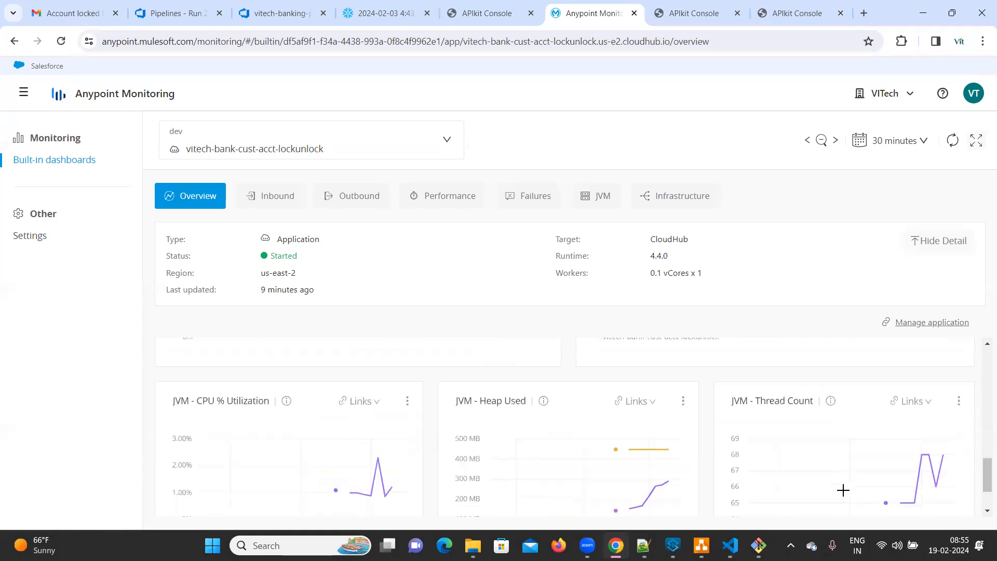
scroll(845, 496, "up", 7)
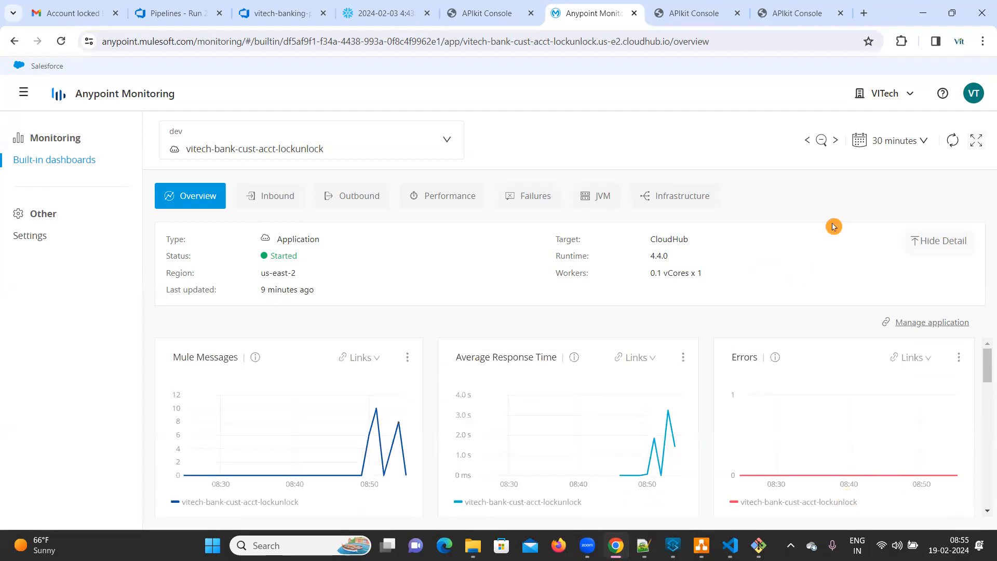
left_click(923, 142)
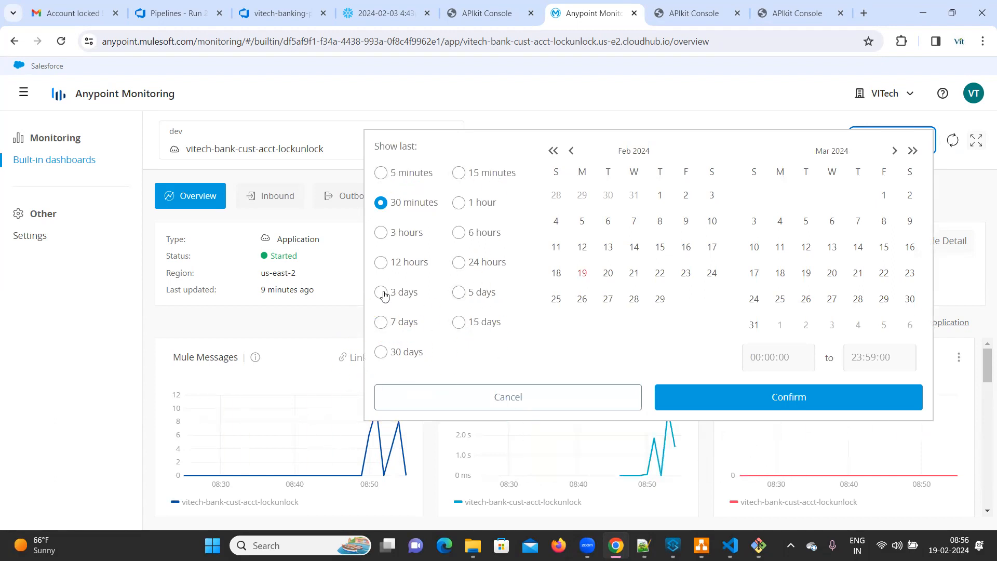
left_click(522, 399)
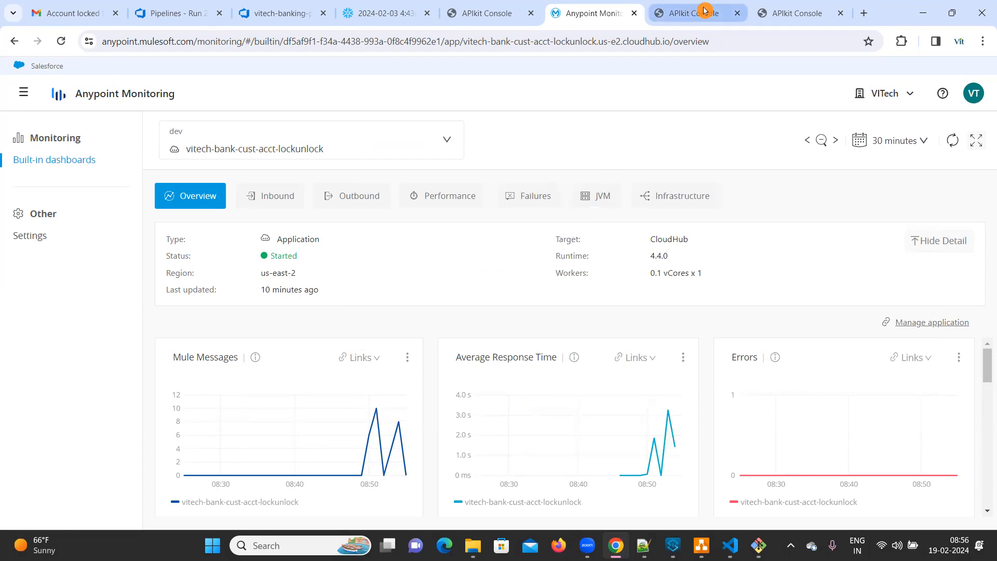
Step: Switch to the Git Bash terminal and check the git status of the vitech-bank-cust-acct-LockUnlock repository
mouse_move(759, 546)
left_click(767, 423)
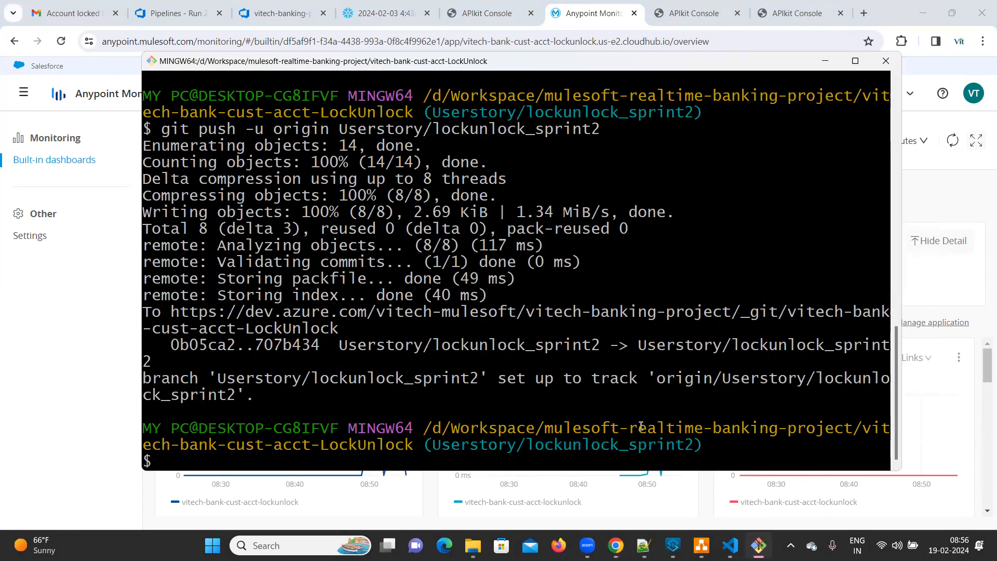
left_click(673, 546)
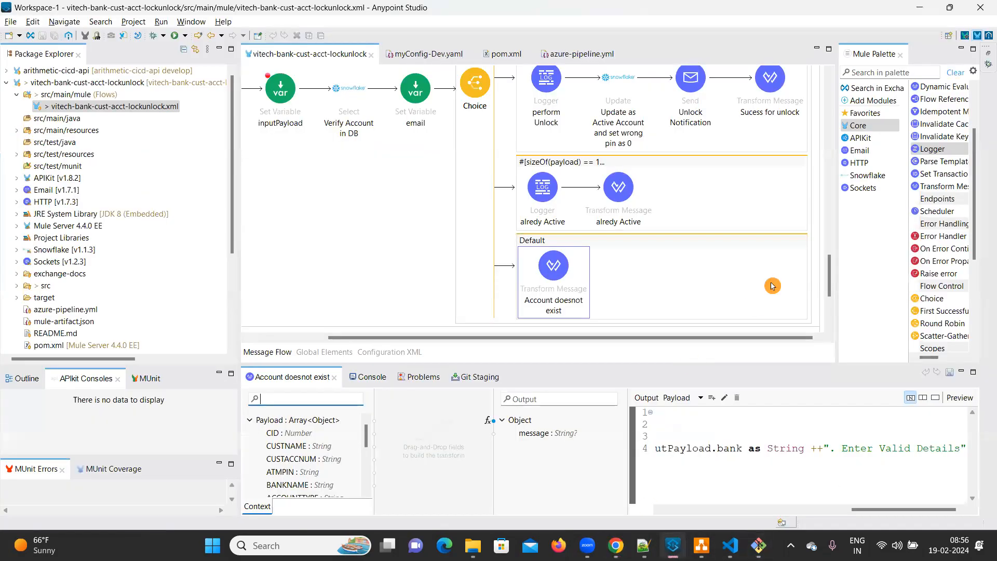
left_click(920, 7)
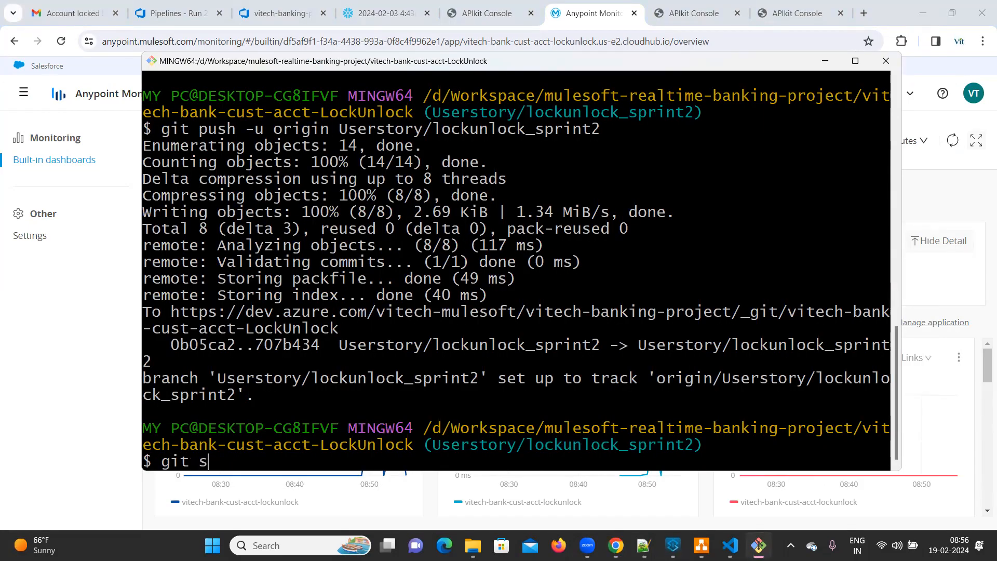
key("Return")
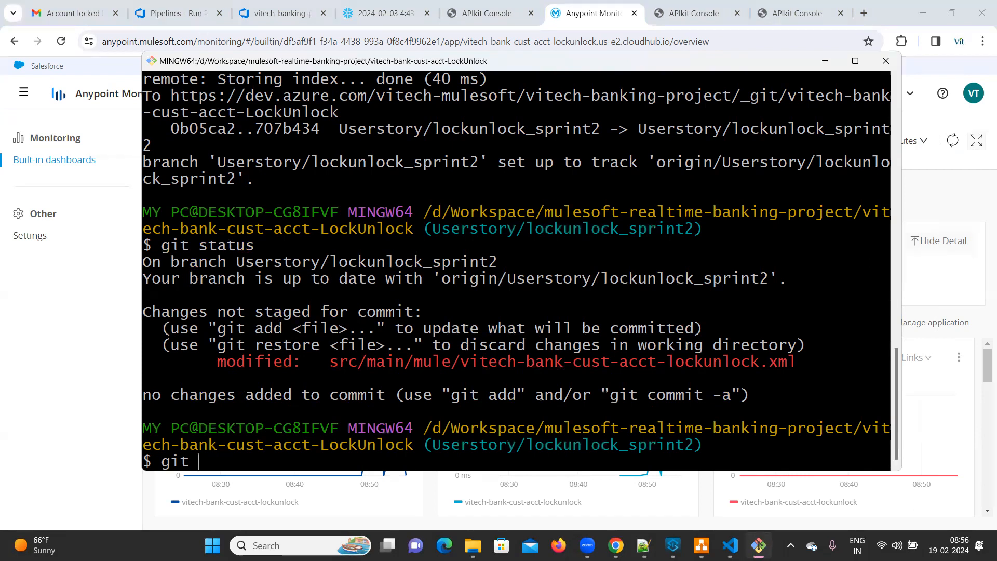
Step: Stage all changes in the repository and commit them with the message "spaces added"
type("git add .")
key("Return")
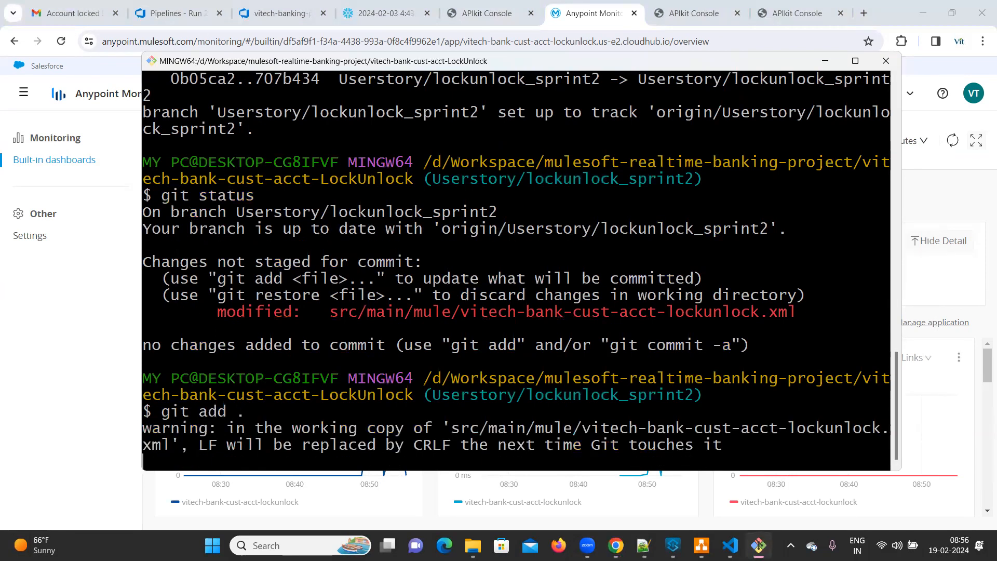
type("git commit -m \"spaces added")
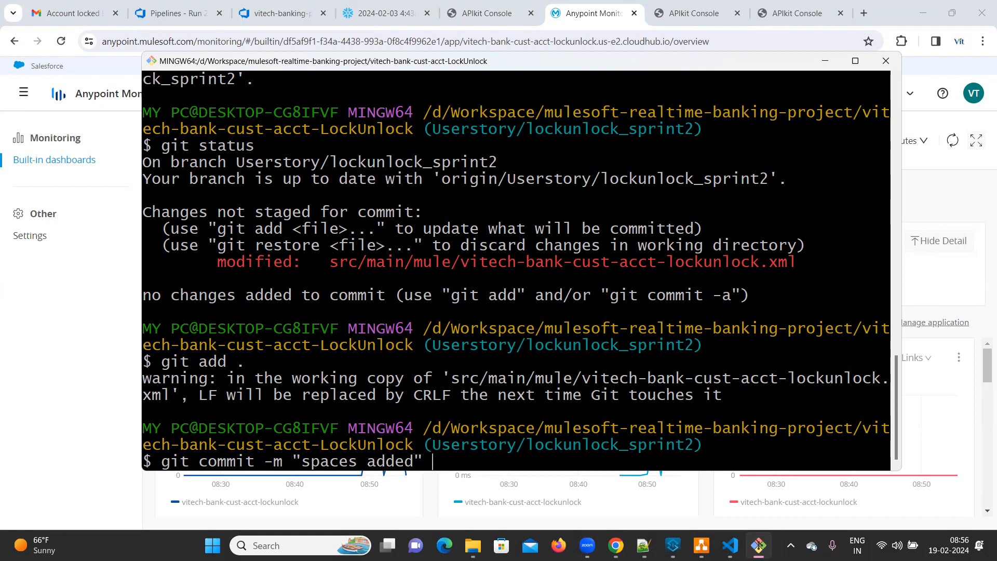
key("Return")
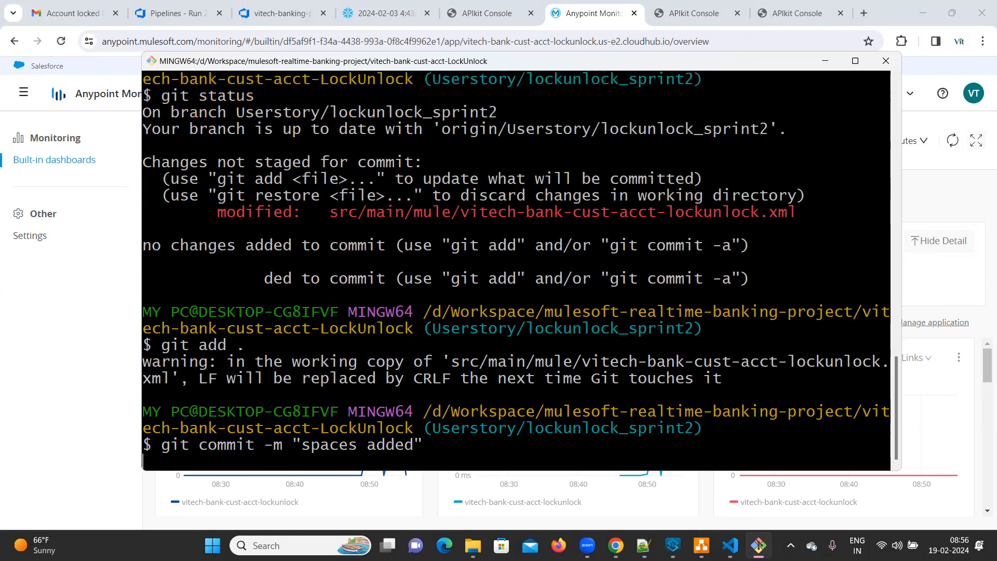
Step: Push the commit to origin on the Userstory/lockunlock_sprint2 branch with upstream tracking
type("git push -u origin")
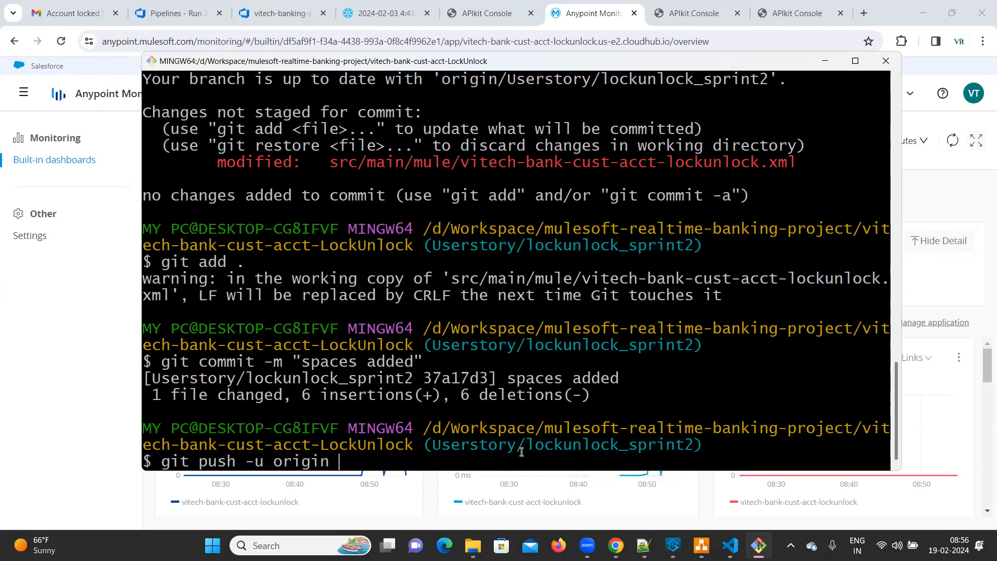
double_click(537, 448)
key("ctrl+c")
right_click(537, 448)
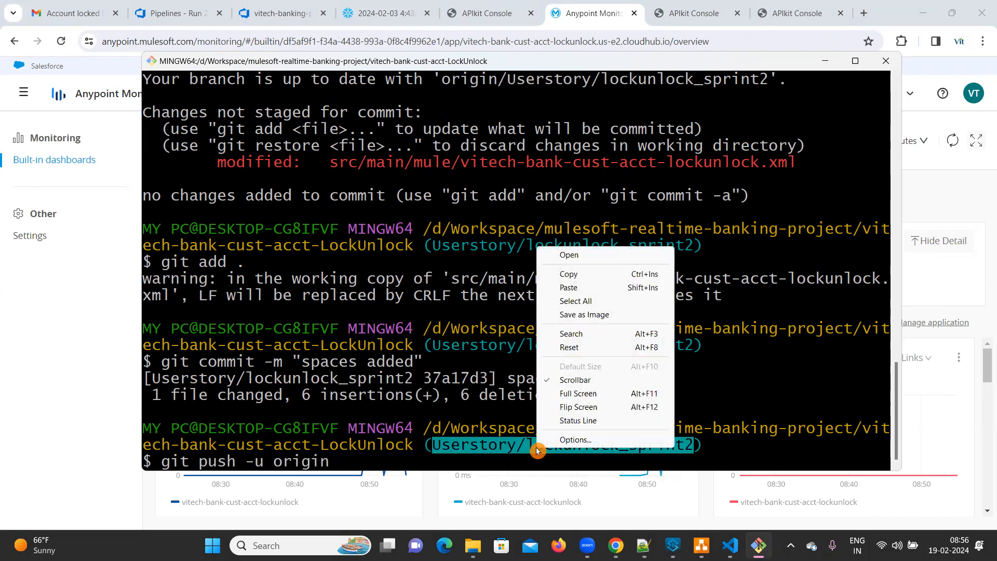
left_click(579, 289)
key("Return")
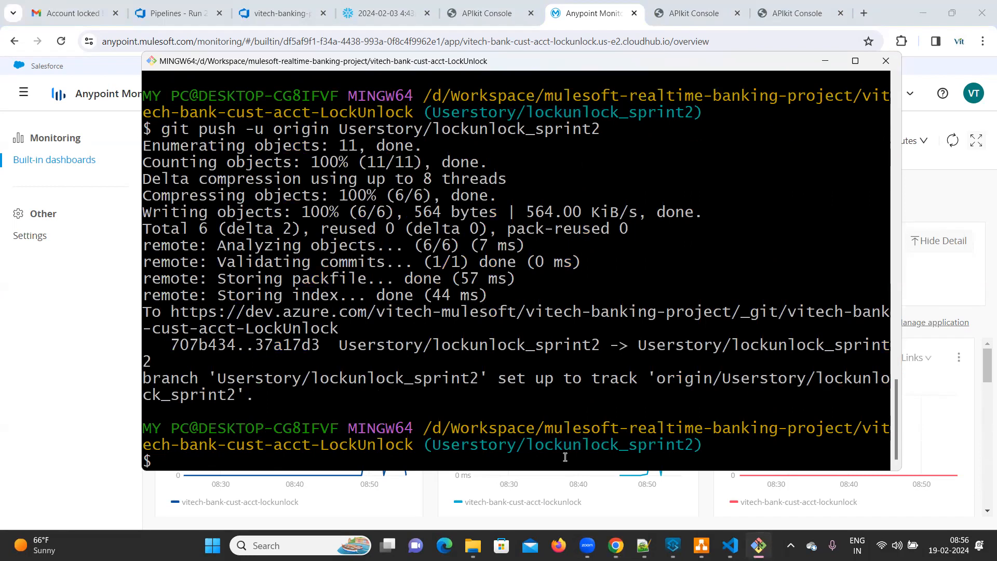
left_click(824, 60)
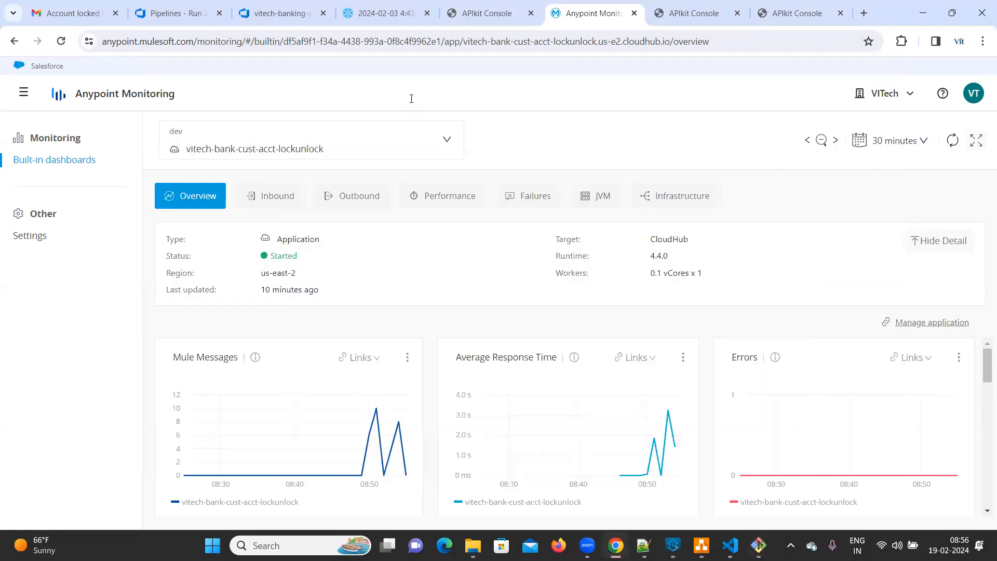
Step: In the Azure DevOps repository, start a new pull request from Userstory/lockunlock_sprint2 into feature_release_1
left_click(281, 13)
left_click(169, 13)
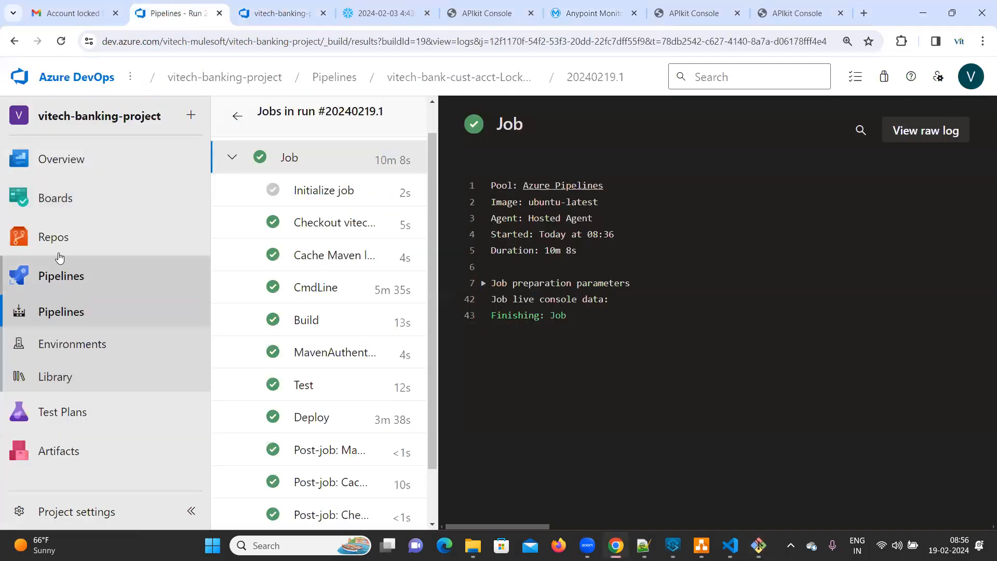
left_click(55, 238)
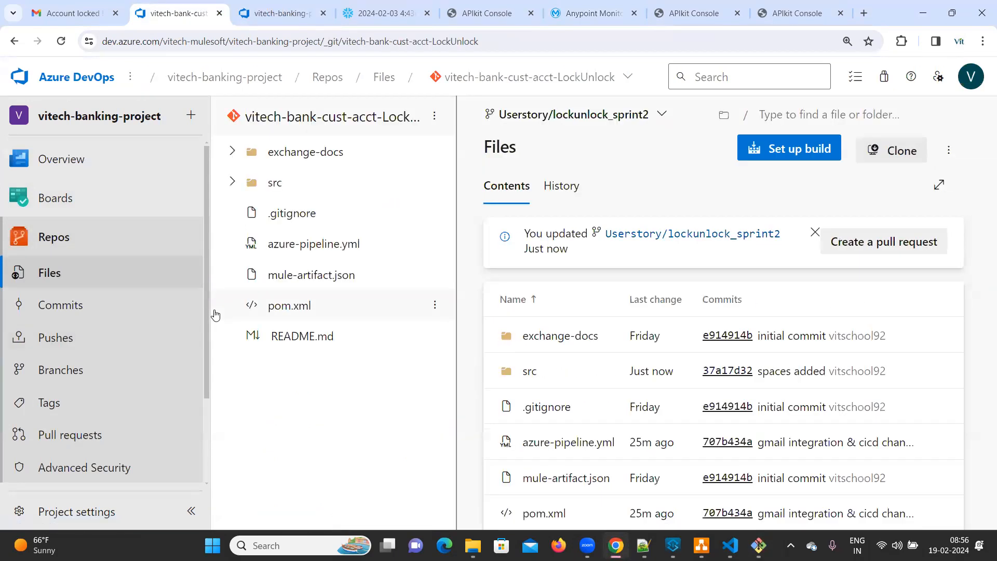
left_click(878, 245)
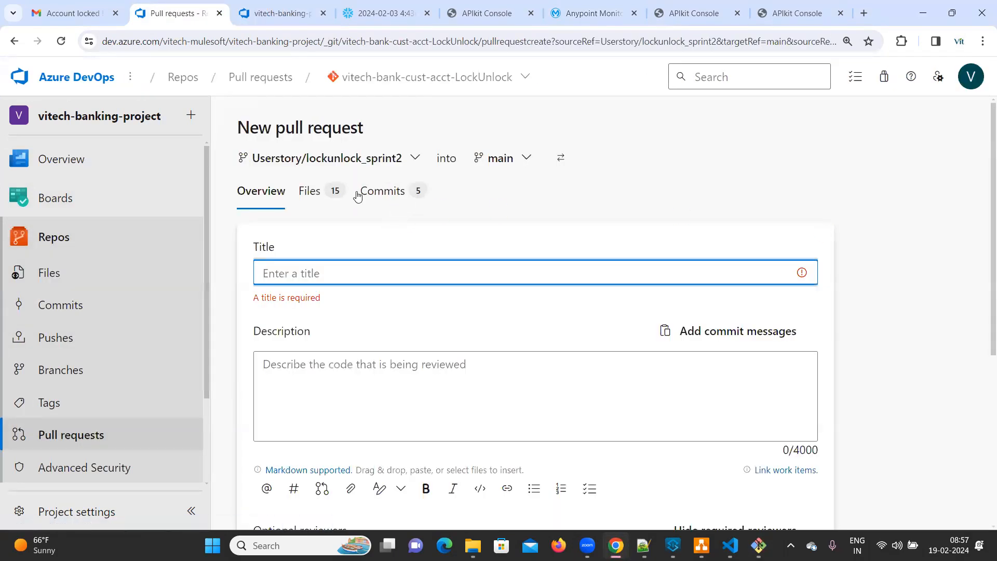
left_click(523, 159)
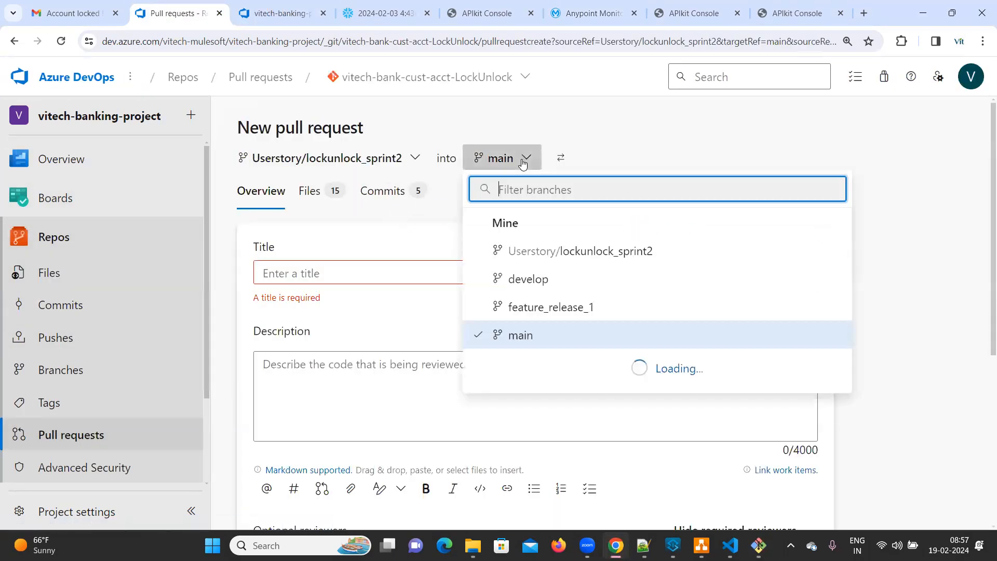
left_click(542, 307)
Step: Add VITechnologies as a required reviewer and create the "spaces added" pull request
left_click(326, 251)
scroll(406, 359, "down", 5)
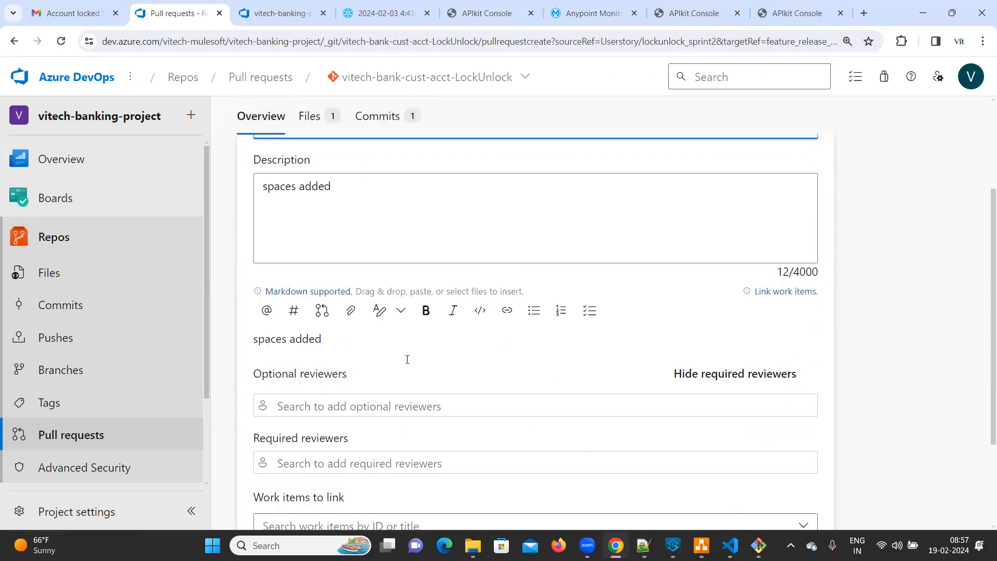
left_click(337, 348)
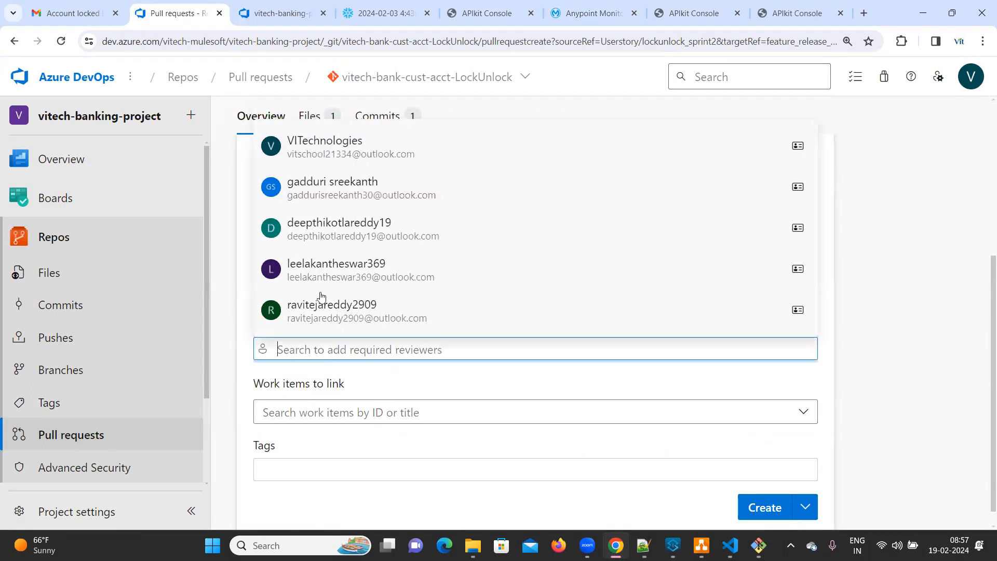
left_click(345, 160)
left_click(771, 507)
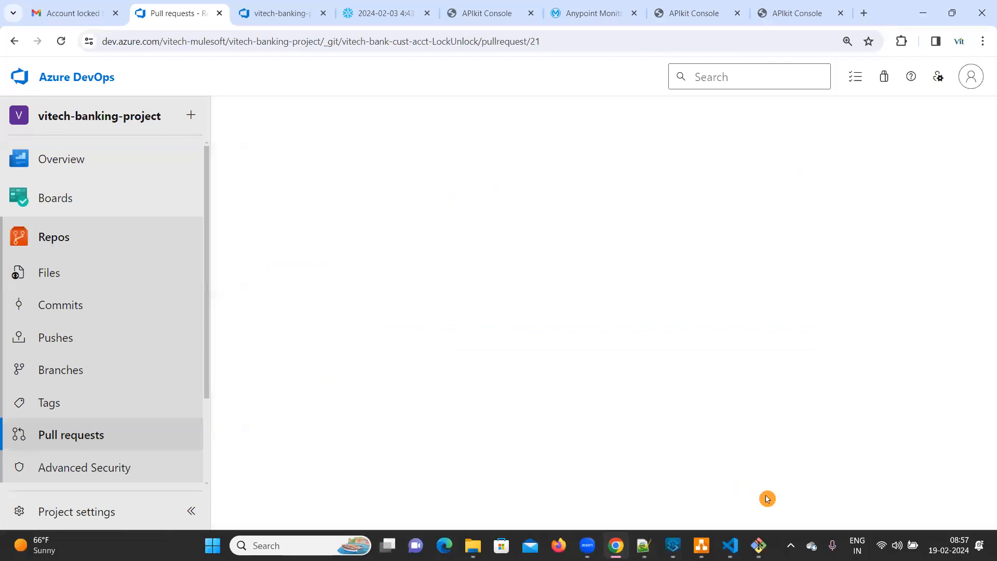
Step: Approve the "spaces added" pull request and complete its merge into feature_release_1
left_click(692, 136)
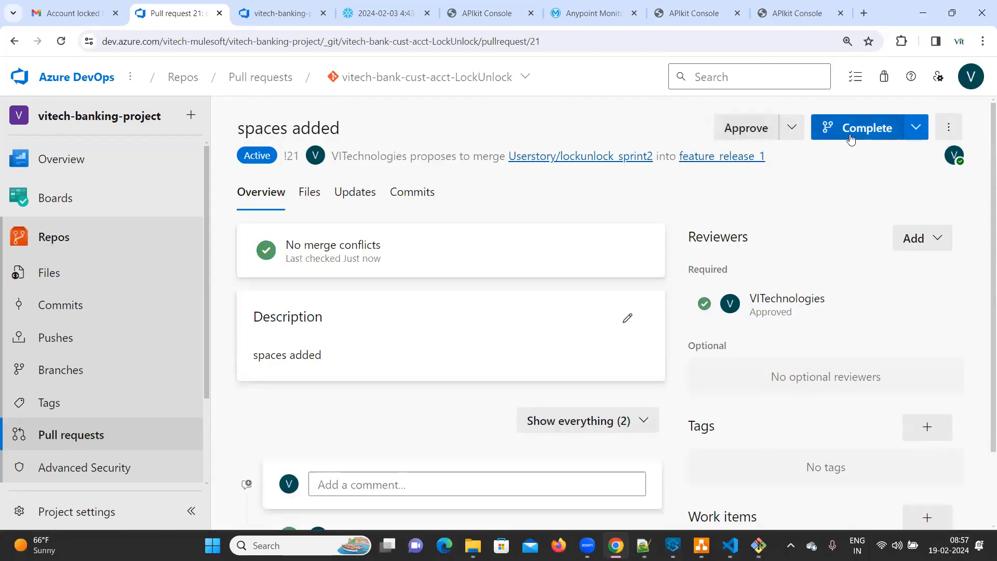
left_click(852, 133)
left_click(917, 498)
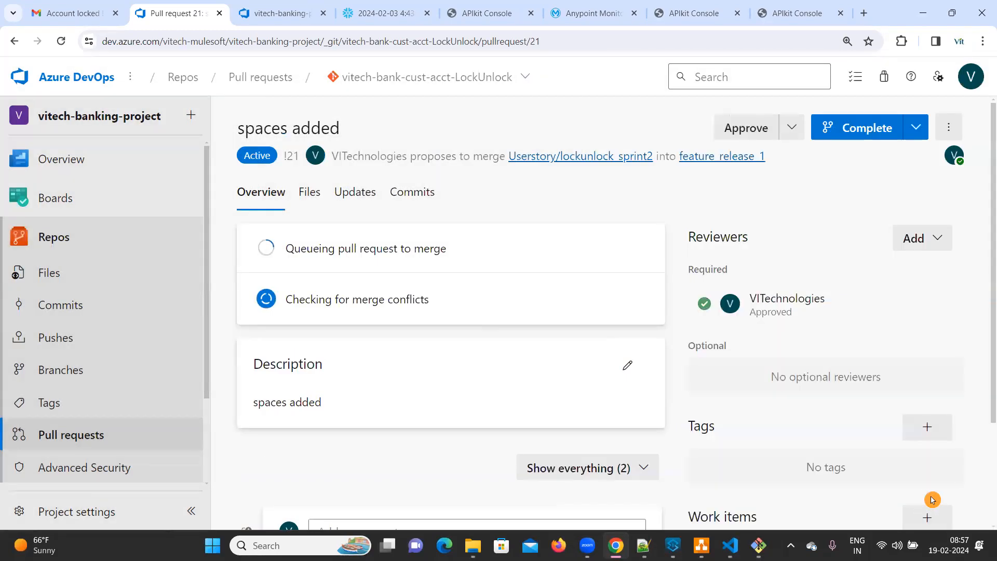
Step: Open the vitech-bank-cust-acct-LockUnlock pipeline and check its list of runs
scroll(68, 447, "down", 3)
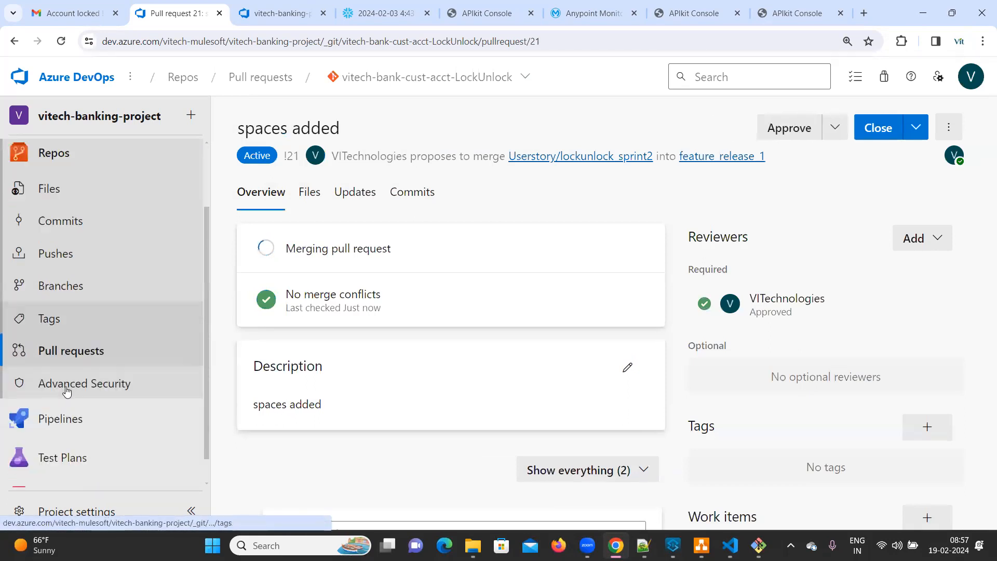
left_click(63, 401)
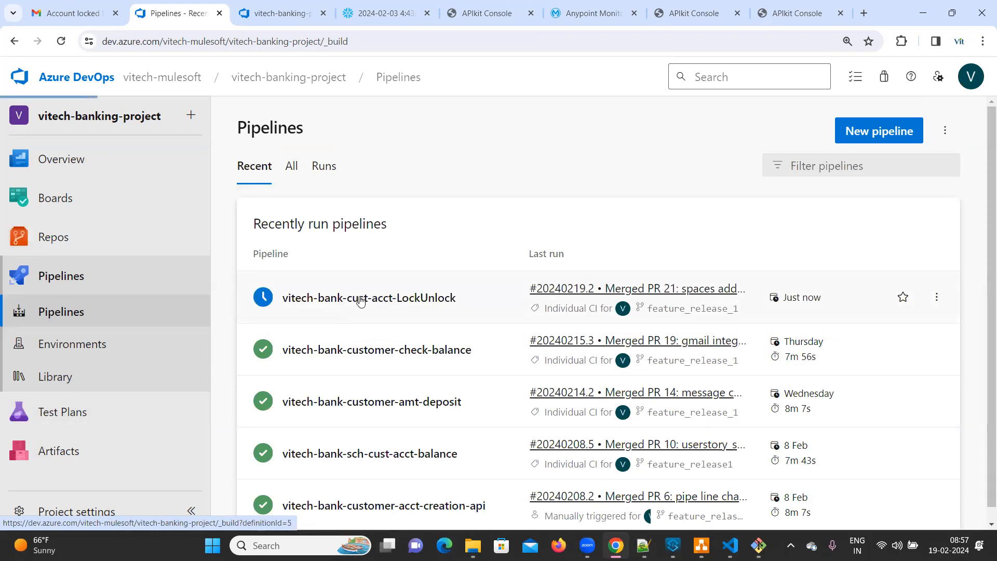
left_click(361, 300)
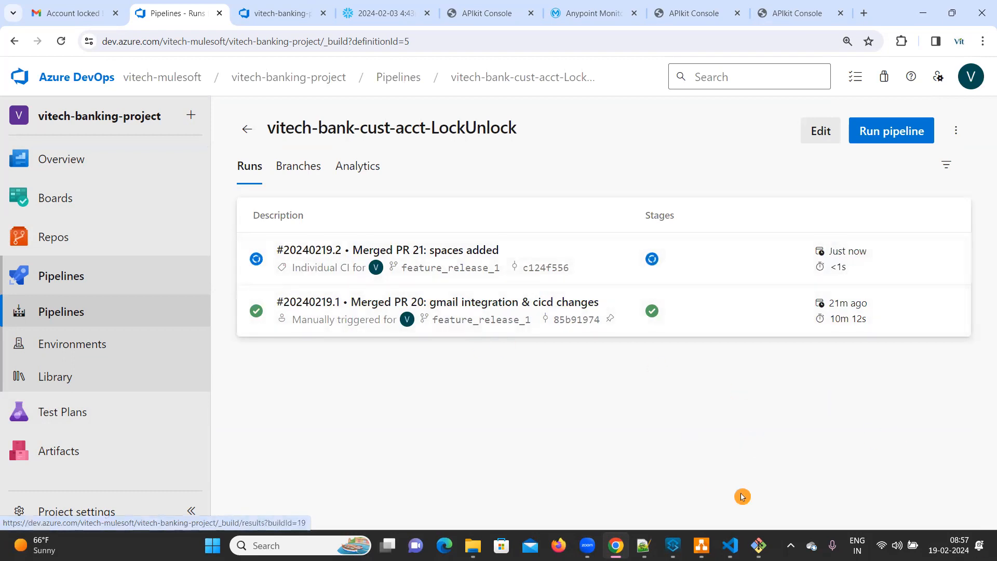
Step: Open the "Merged PR 21: spaces added" run, inspect its job's task progress, and view the Cache Maven local repo log
left_click(673, 545)
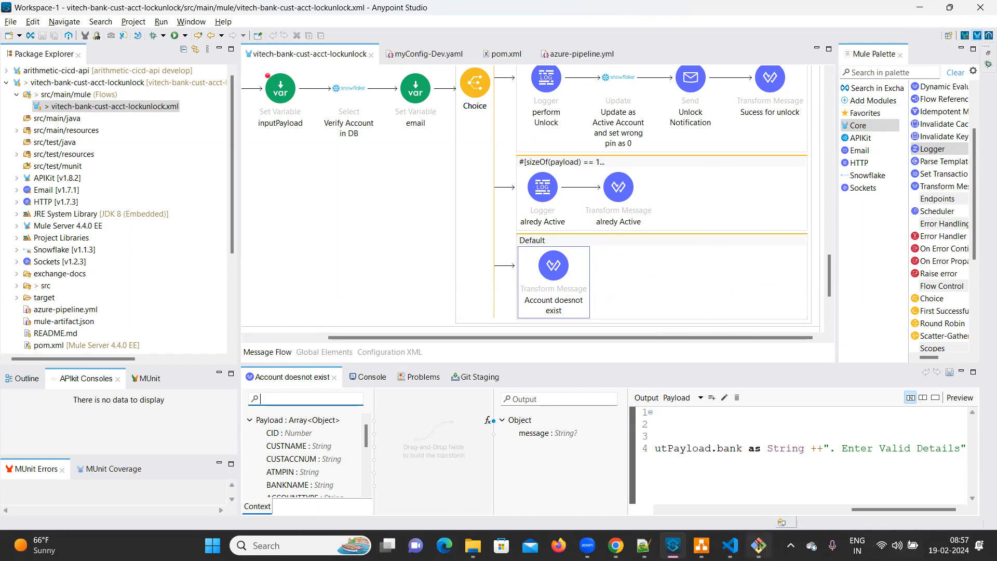
mouse_move(616, 546)
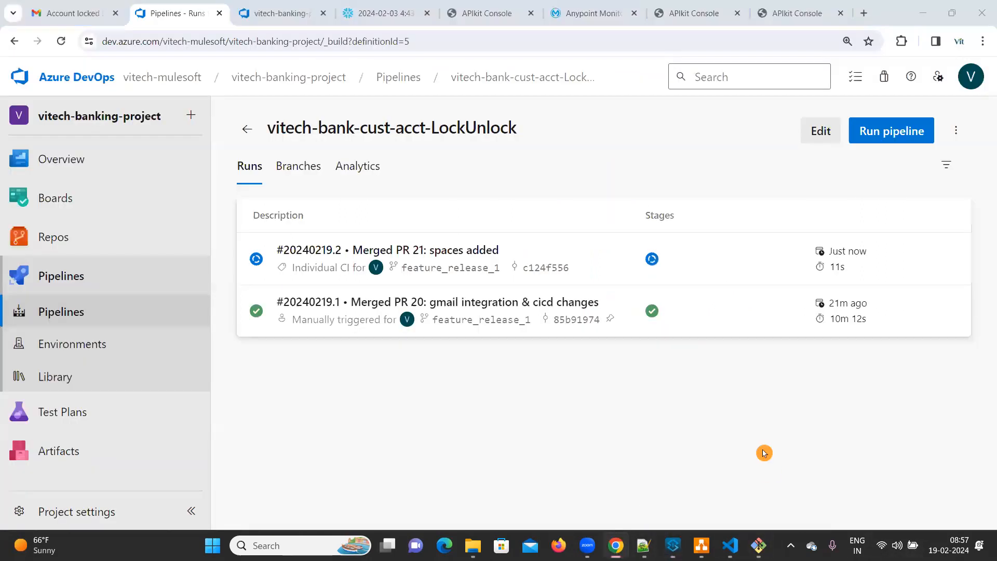
left_click(620, 511)
left_click(309, 255)
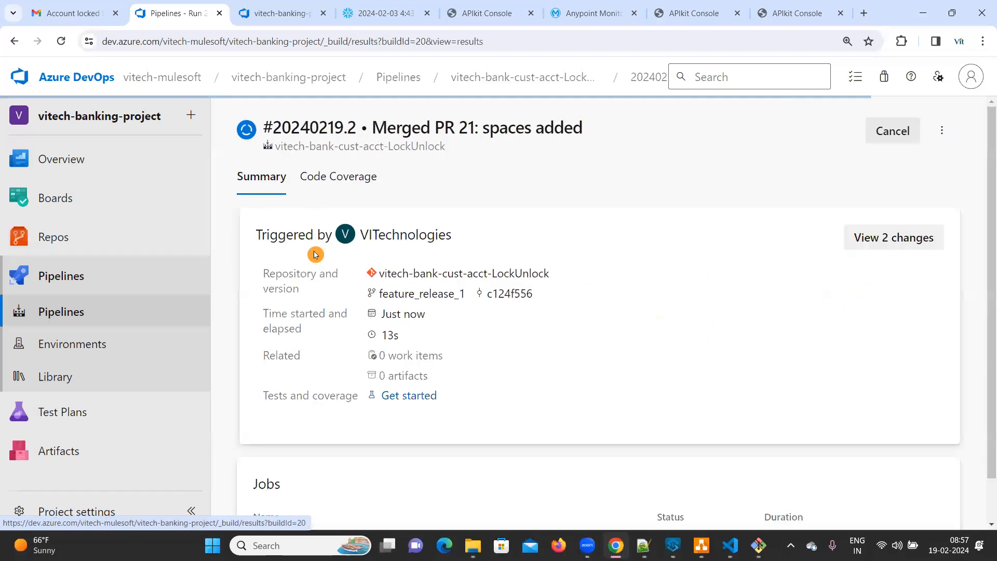
scroll(519, 424, "down", 1)
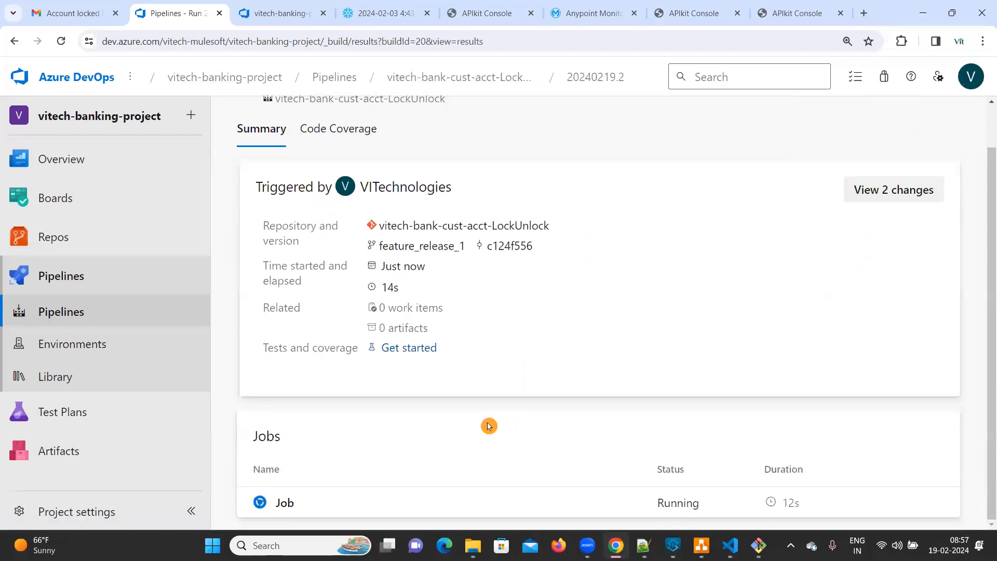
left_click(293, 504)
scroll(333, 410, "down", 2)
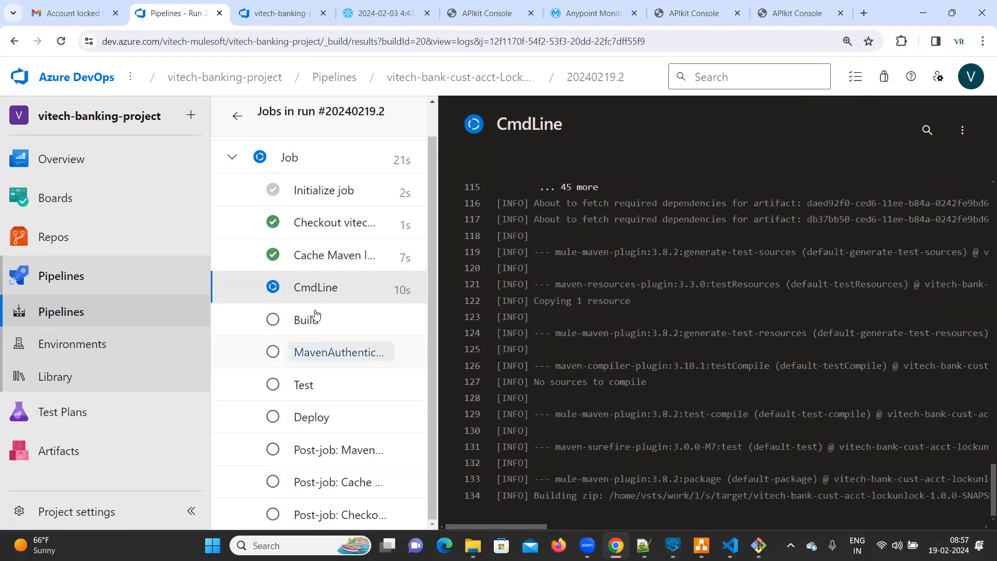
left_click(322, 253)
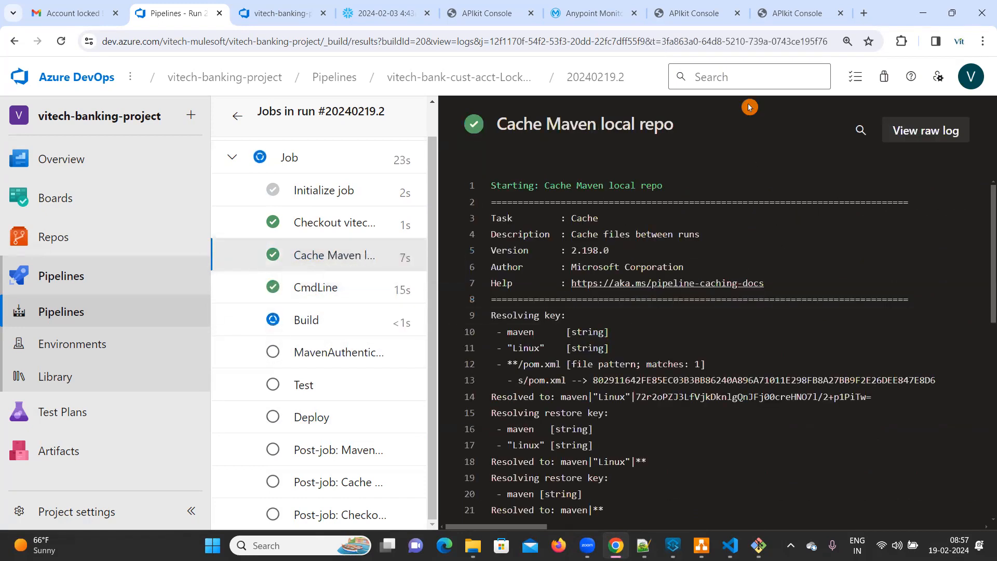
Step: Review the checkBalance request in the vitech-bank-customer-check-balance console and recheck the pipeline job's progress
left_click(802, 18)
scroll(779, 476, "down", 6)
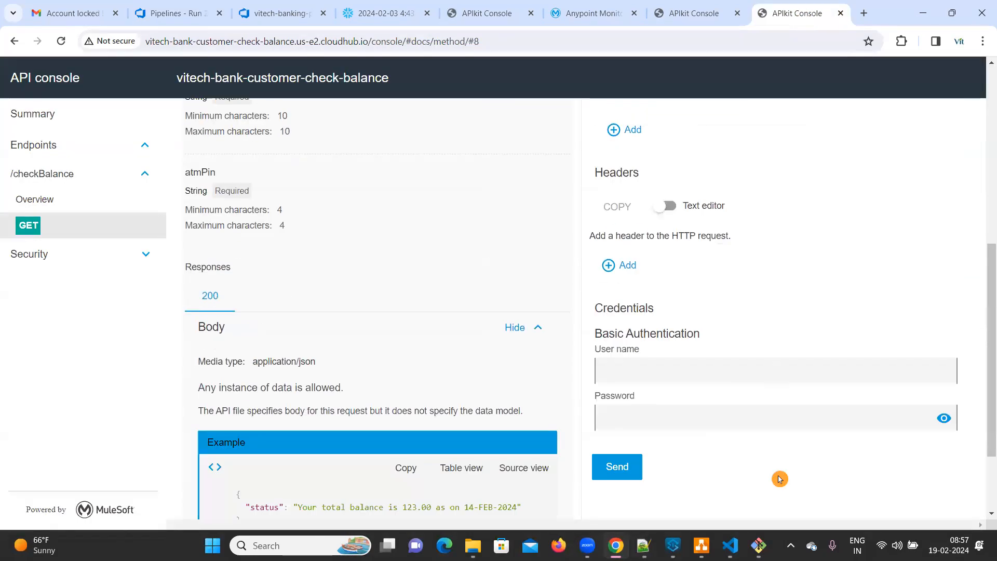
scroll(781, 477, "up", 5)
scroll(782, 476, "up", 3)
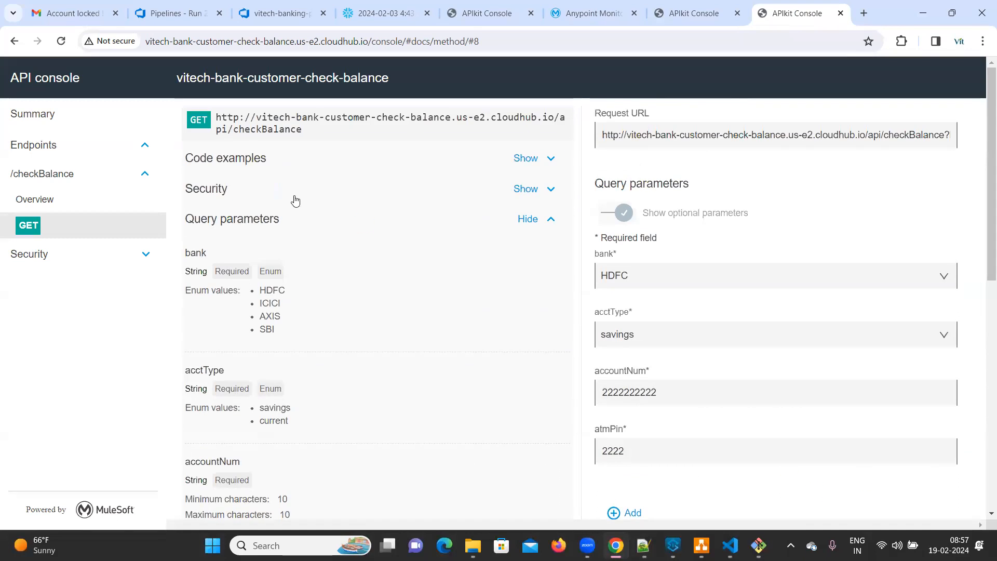
left_click(285, 8)
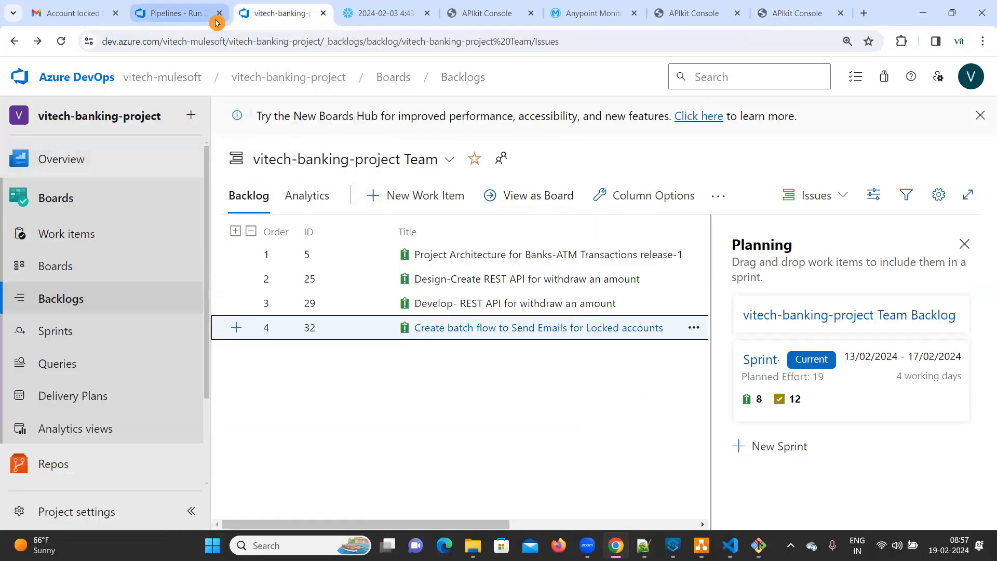
left_click(185, 13)
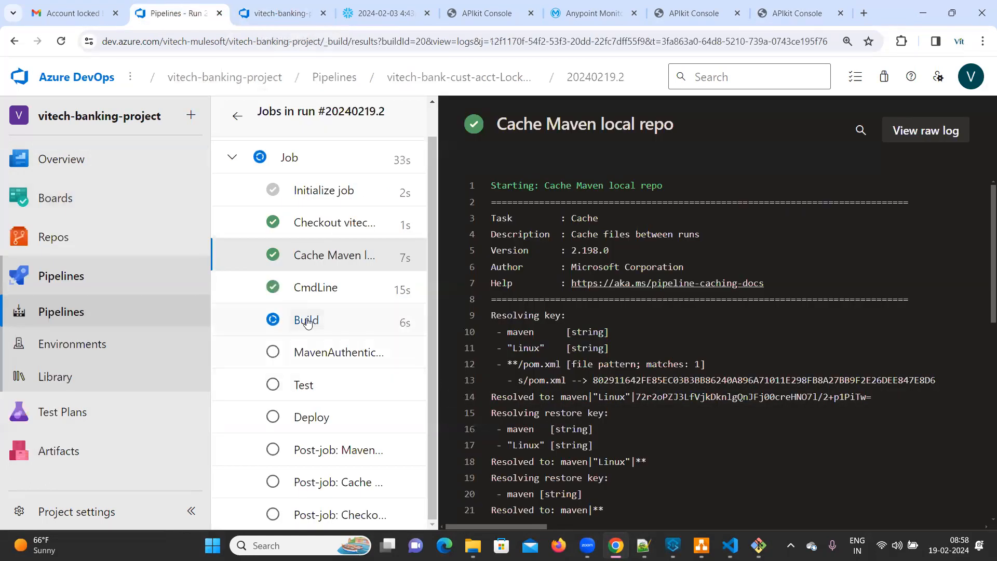
left_click(803, 15)
double_click(354, 37)
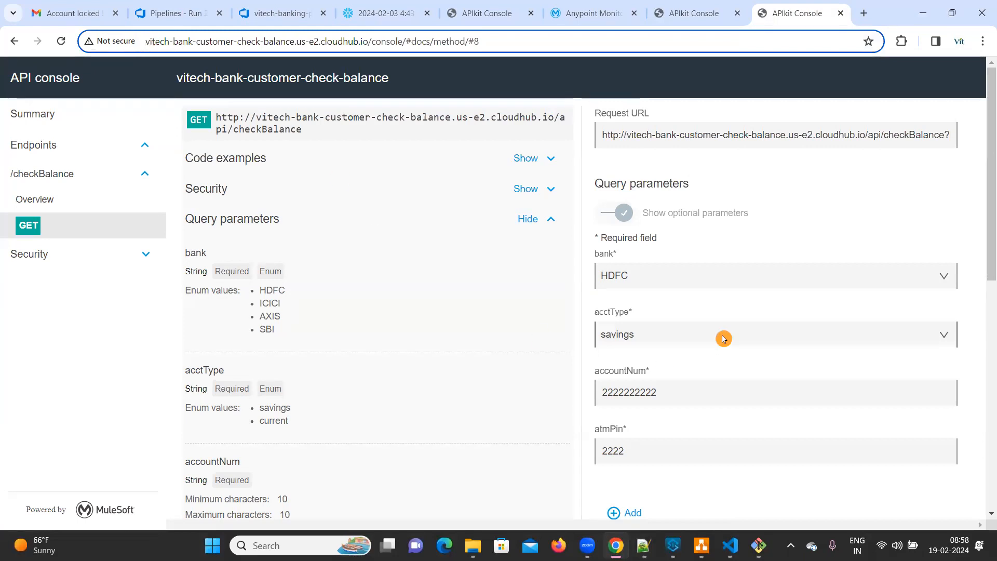
scroll(723, 338, "down", 6)
scroll(722, 339, "up", 5)
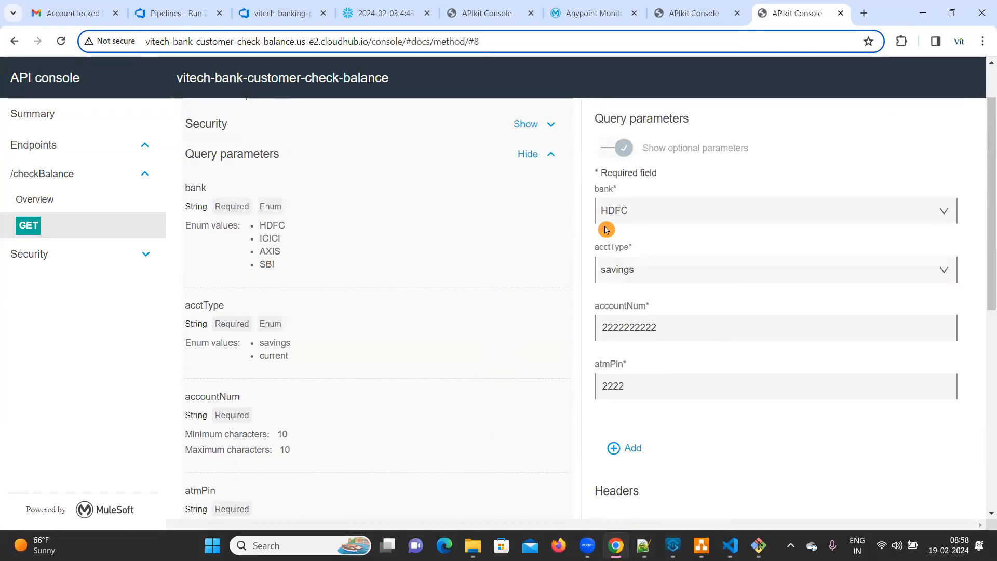
Step: Copy the base address of the vitech-bank-cust-acct-LockUnlock API console, without the docs/method part
left_click(696, 12)
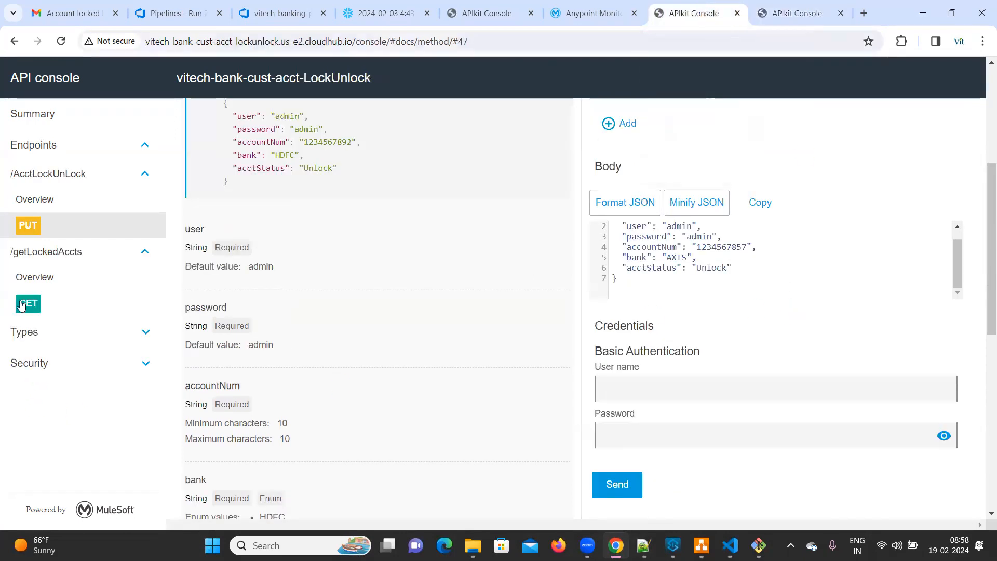
left_click(255, 42)
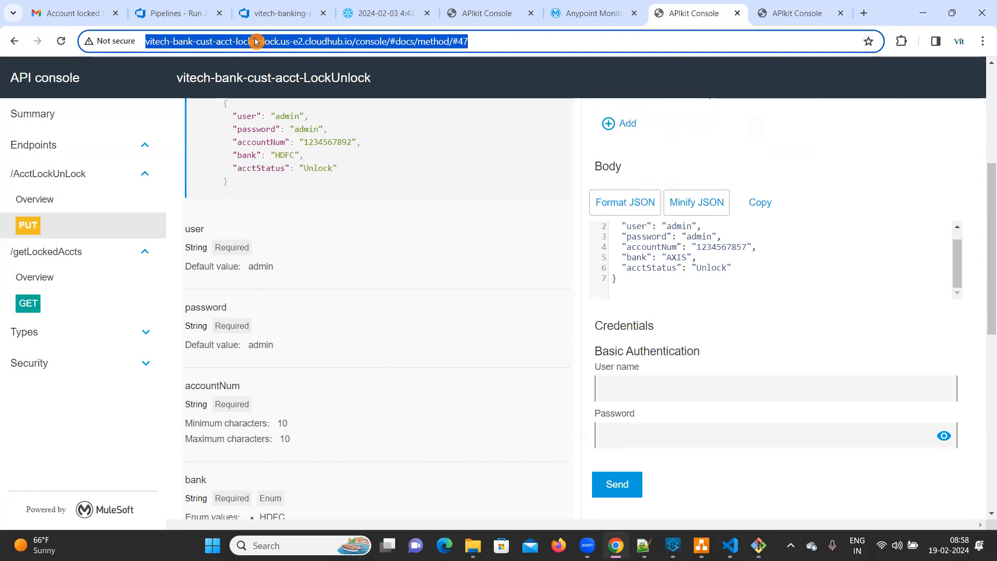
double_click(241, 41)
left_click_drag(382, 41, 143, 41)
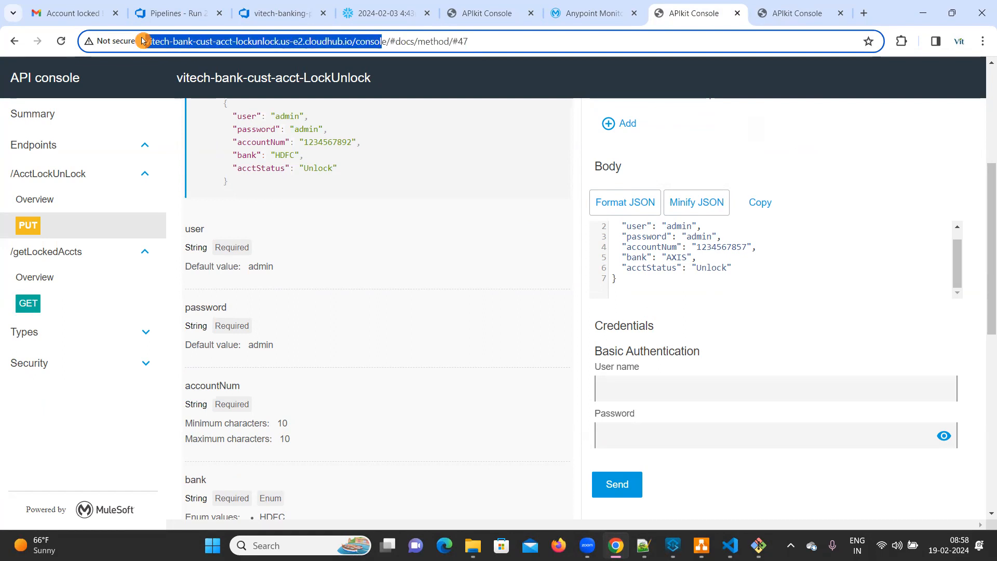
left_click_drag(396, 41, 144, 44)
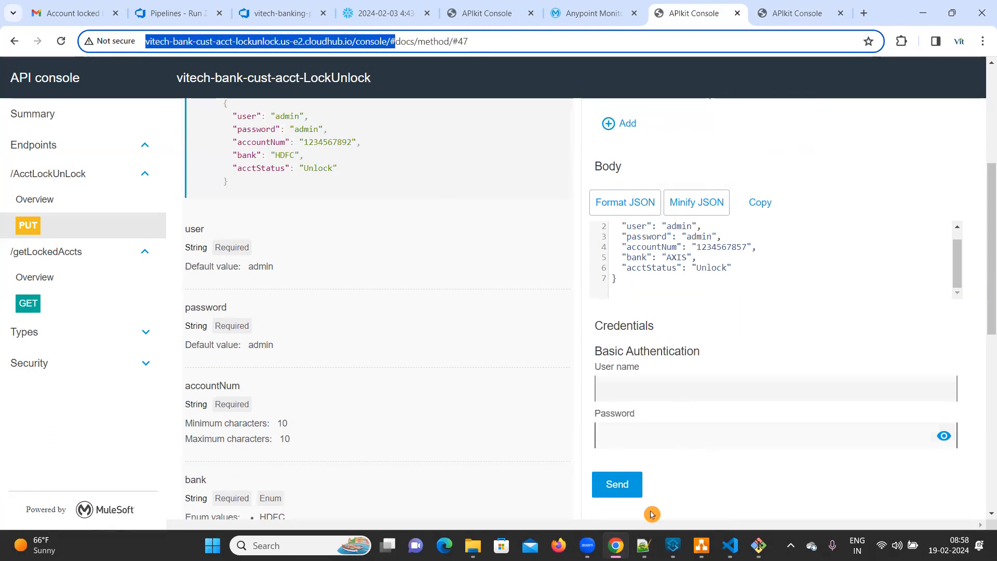
left_click(644, 544)
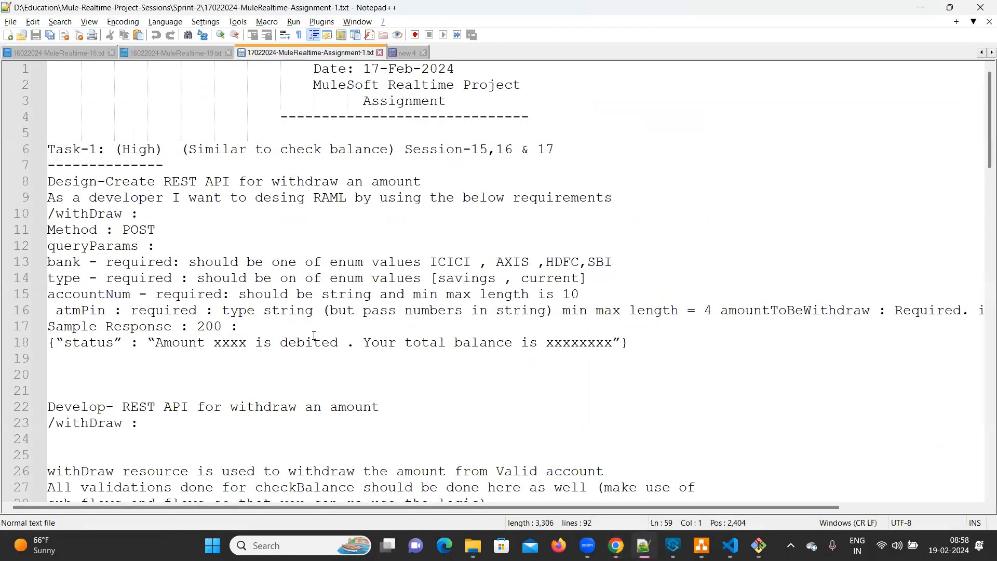
left_click(405, 53)
scroll(369, 364, "down", 5)
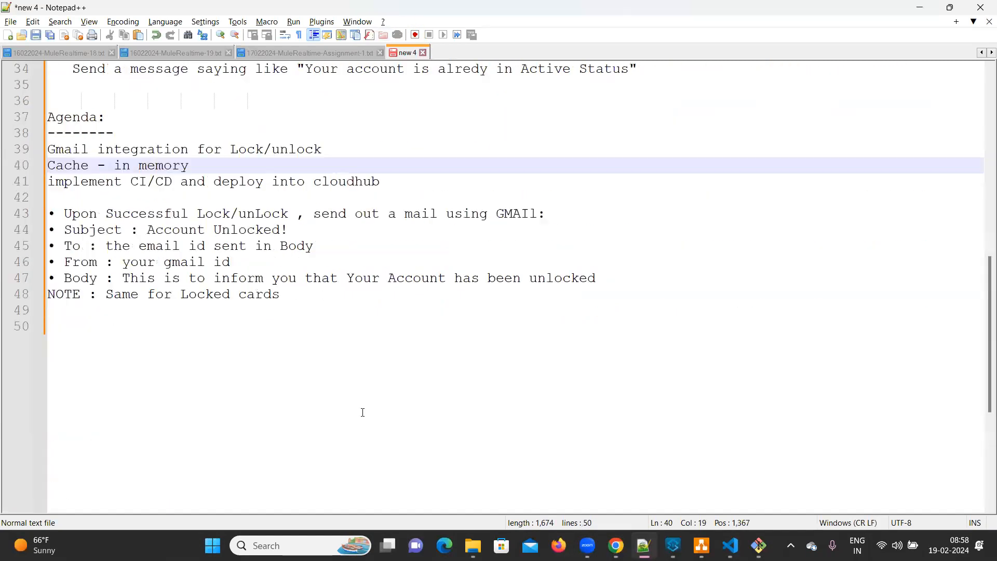
left_click(374, 306)
key("Return")
key("Return")
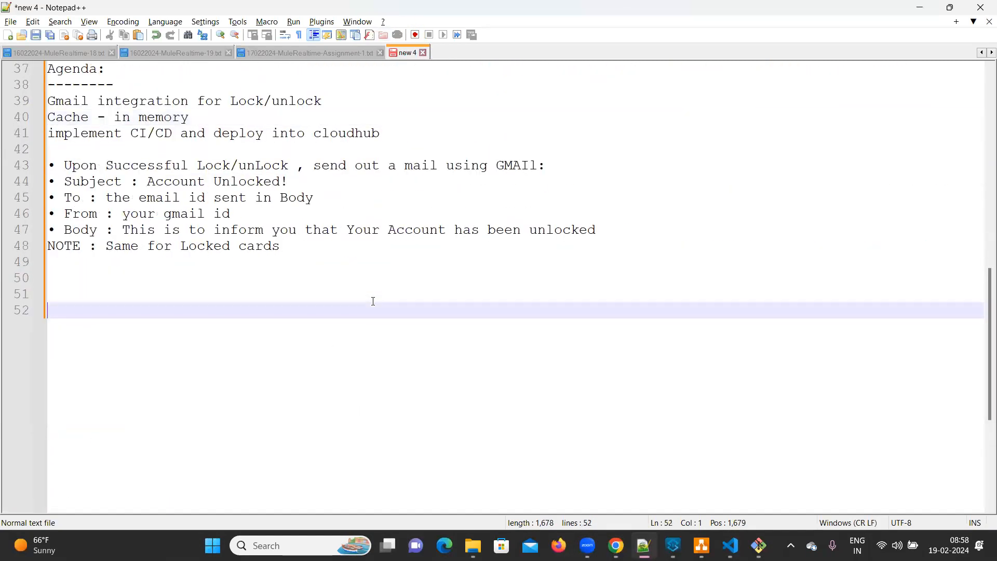
type("L")
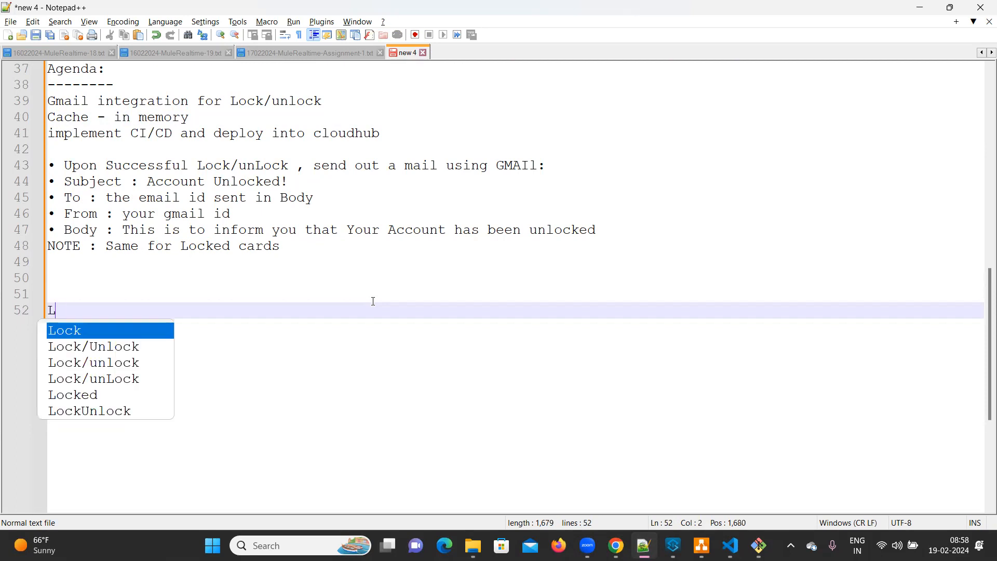
type("ock/Unlock acco")
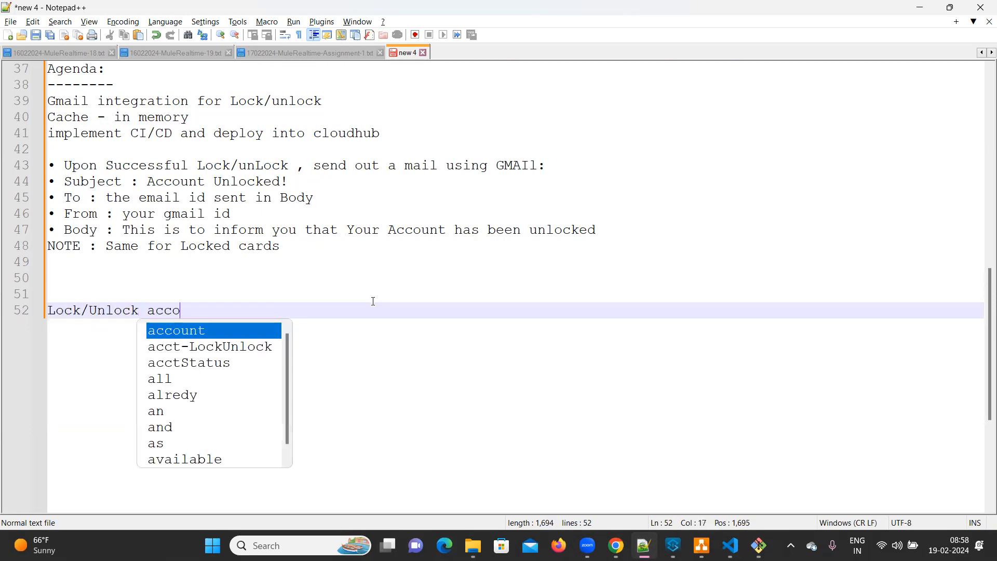
type("unt -")
type("http://vitech-bank-cust-acct-lockunlock.us-e2.cloudhub.io/console/#")
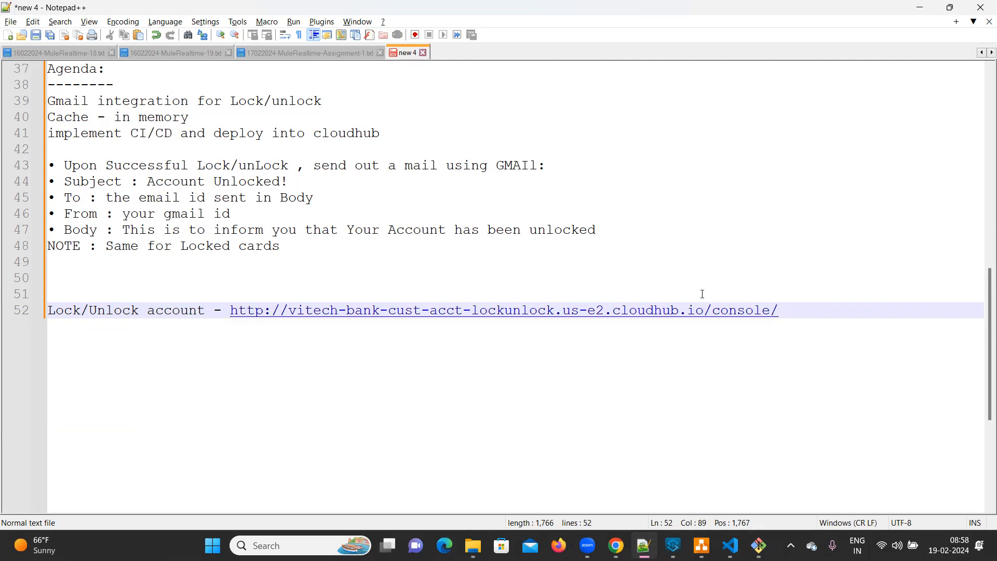
key("Return")
key("Return")
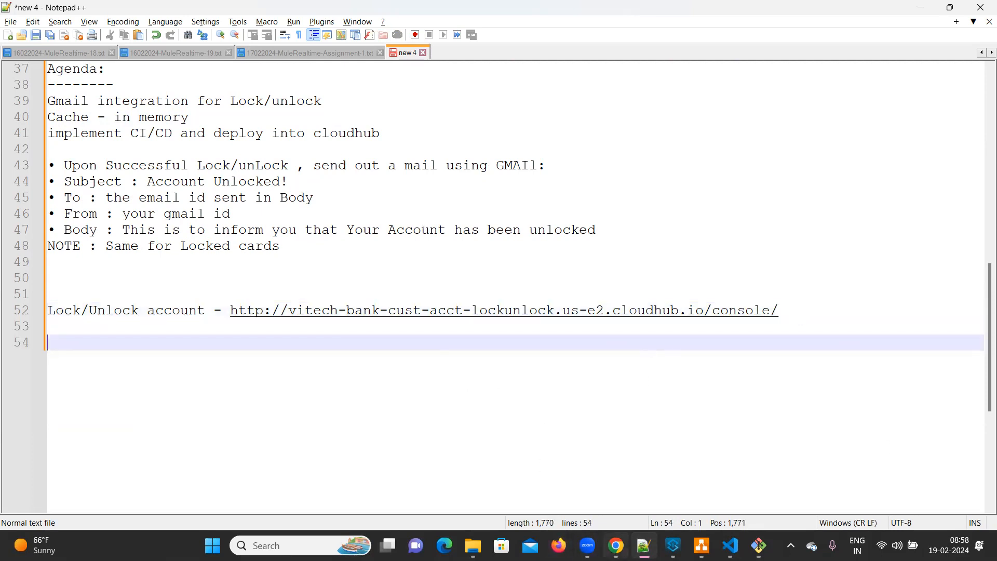
Step: Return to the Azure DevOps run in the browser, check the Deploy task's progress and read the rest of the cache log
mouse_move(616, 546)
left_click(609, 489)
scroll(439, 320, "up", 6)
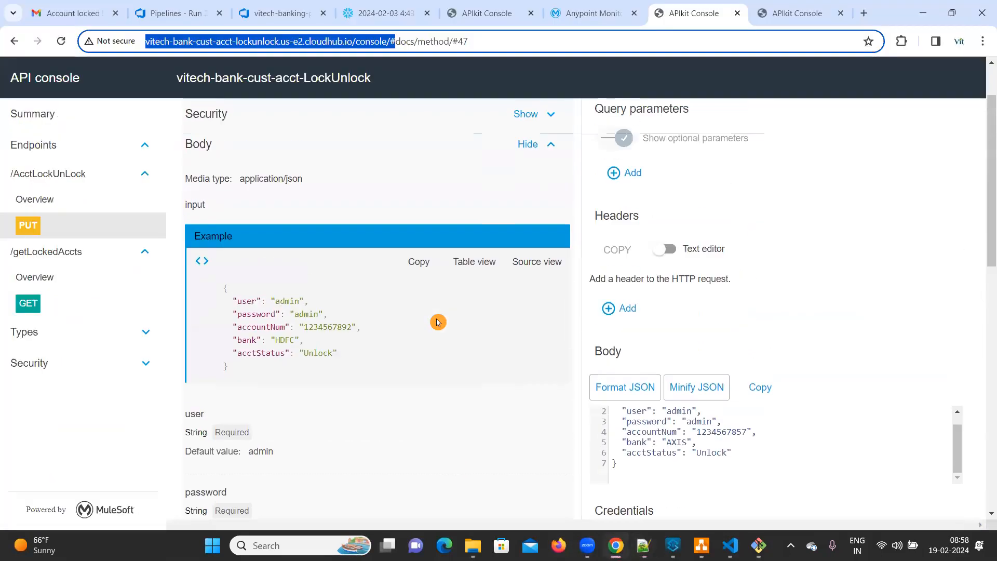
left_click(174, 14)
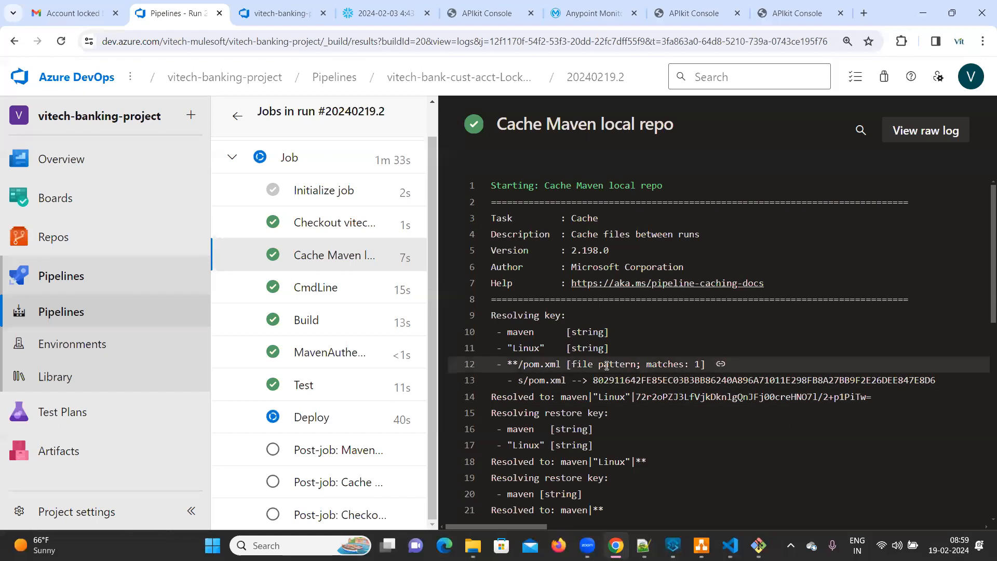
scroll(613, 366, "down", 9)
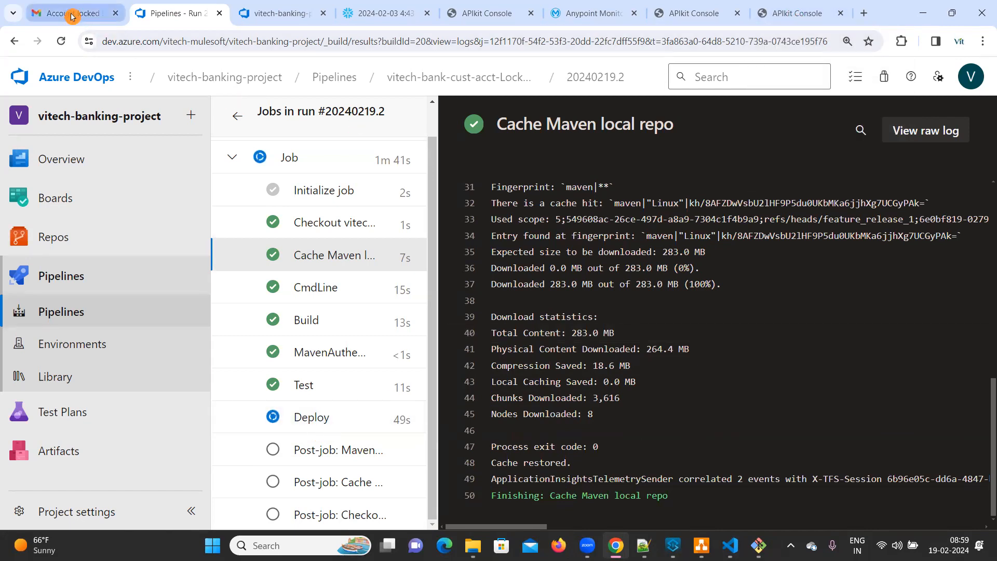
mouse_move(673, 545)
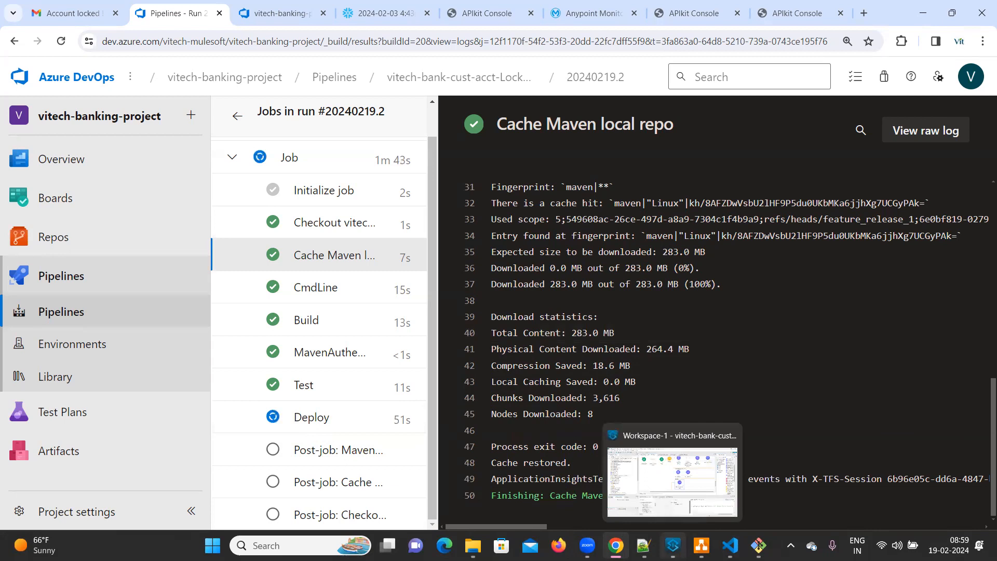
Step: Review the JSON body of the AcctLockUnLock PUT request in the lock/unlock API console
left_click(694, 13)
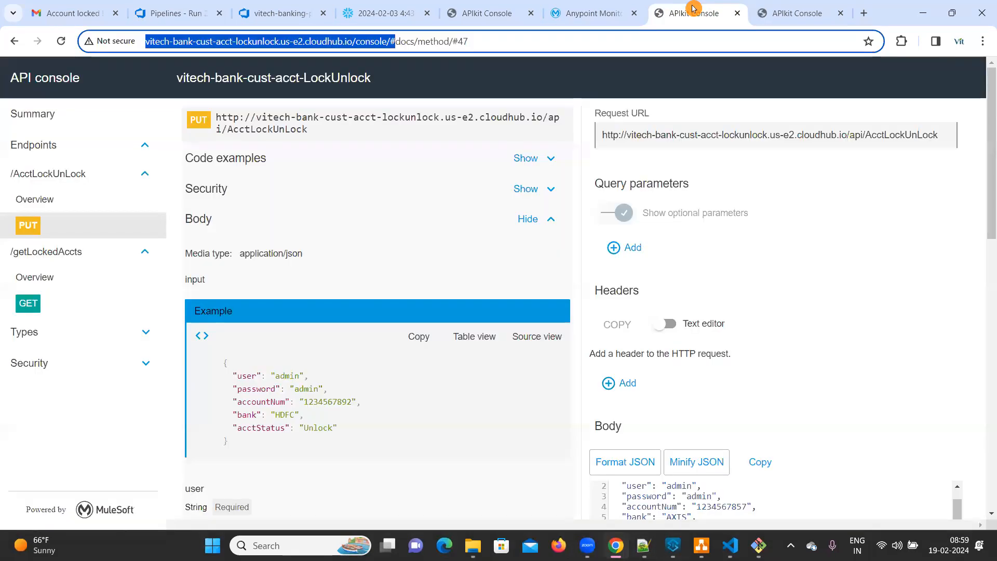
scroll(751, 389, "down", 3)
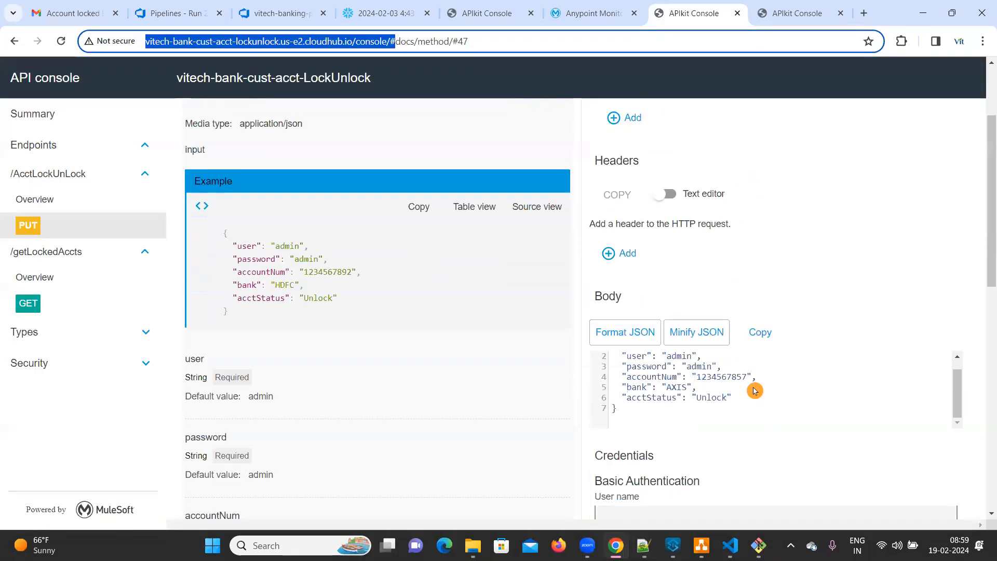
scroll(754, 391, "down", 3)
scroll(755, 391, "up", 6)
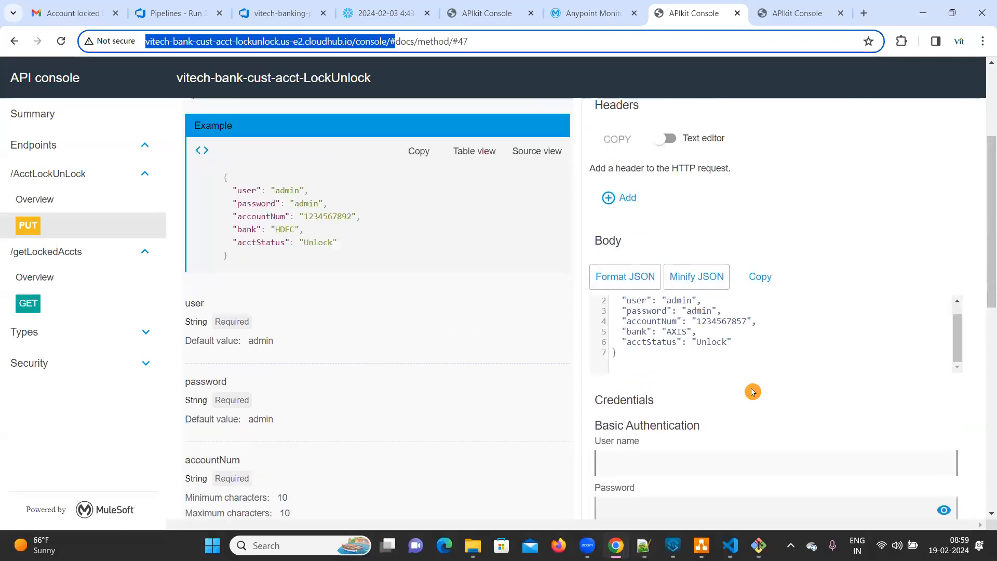
left_click(787, 15)
scroll(724, 323, "up", 1)
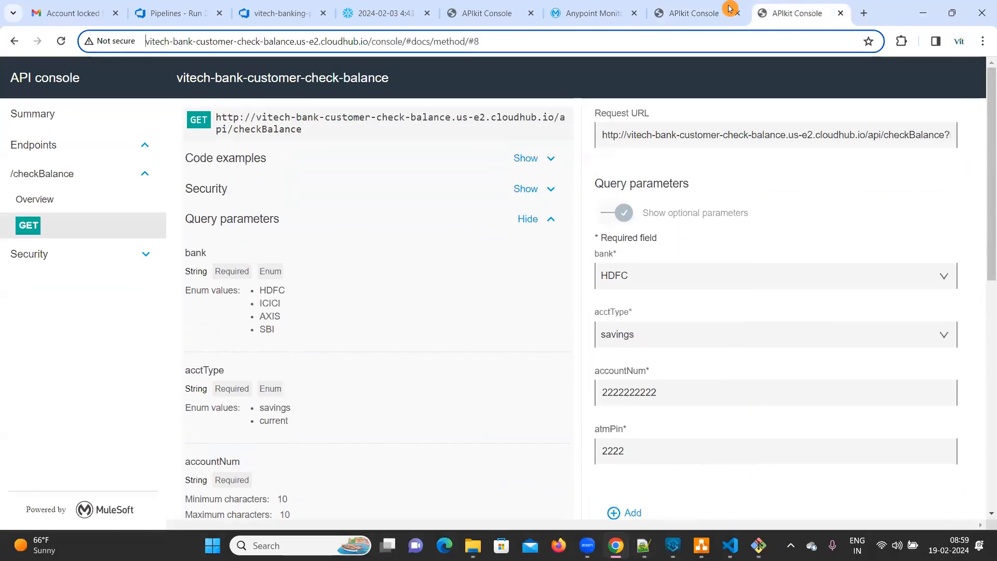
left_click(689, 17)
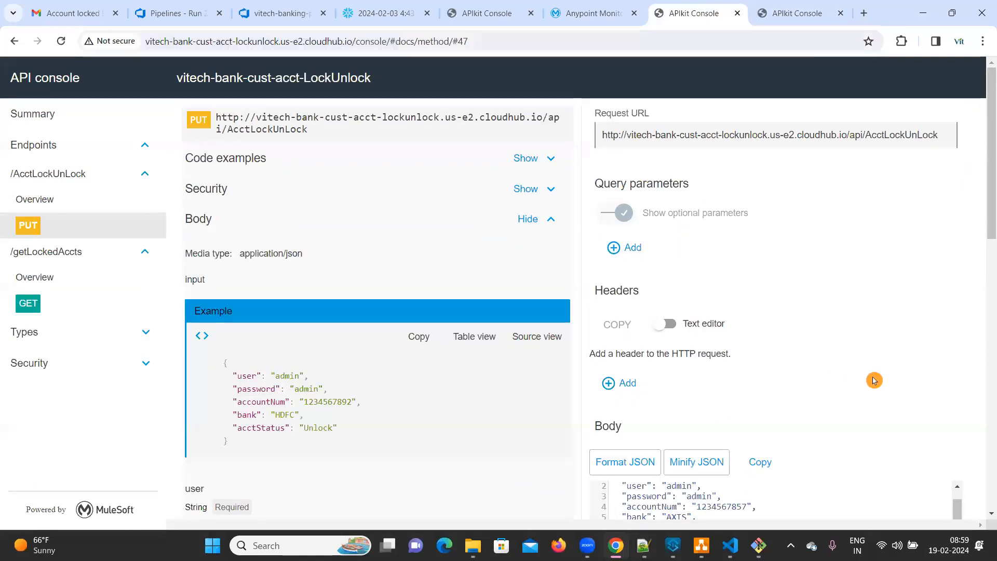
scroll(872, 380, "down", 4)
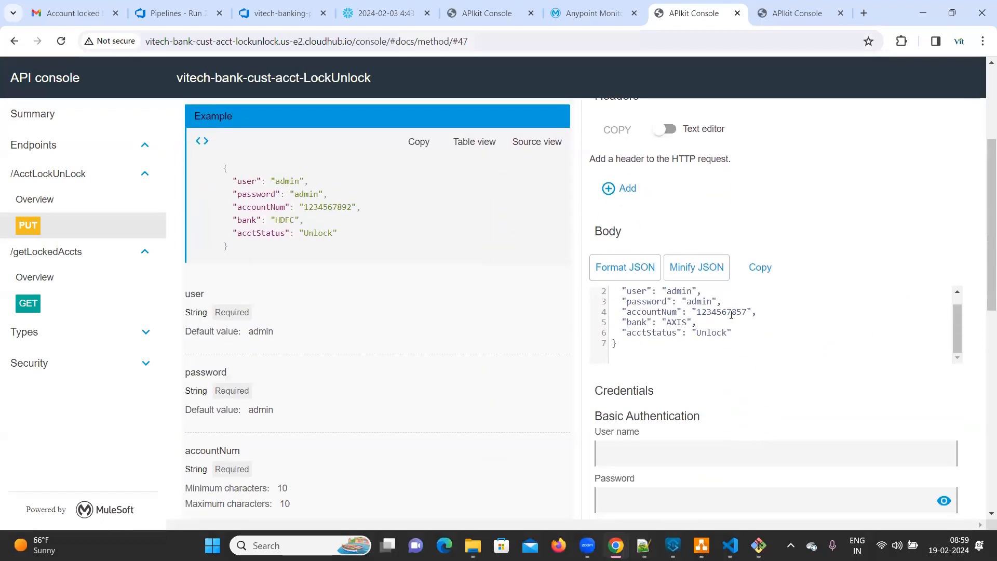
Step: Switch to VS Code, copy the account number from the local lock/unlock request's JSON body, and return to the browser
left_click(729, 545)
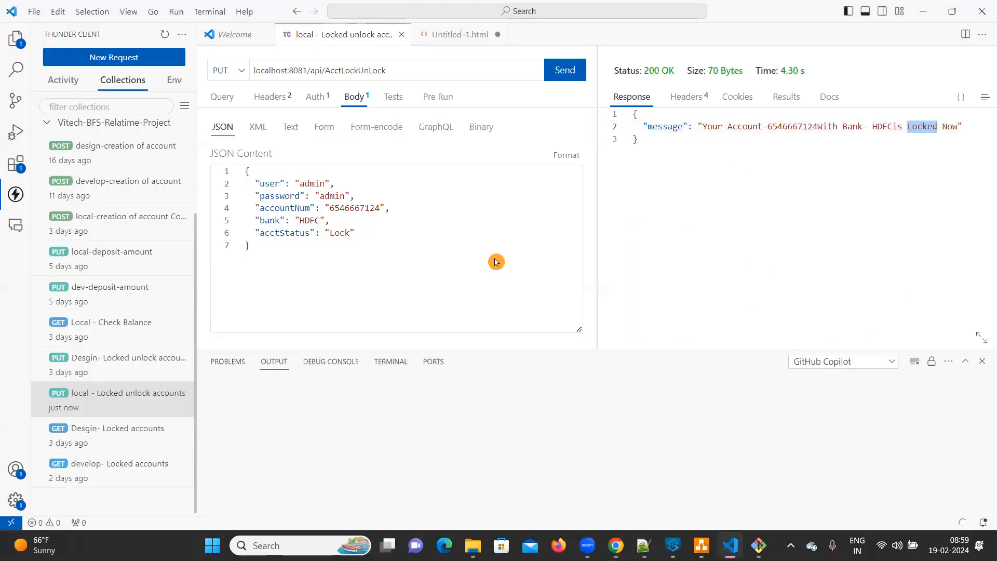
double_click(359, 210)
key("ctrl+c")
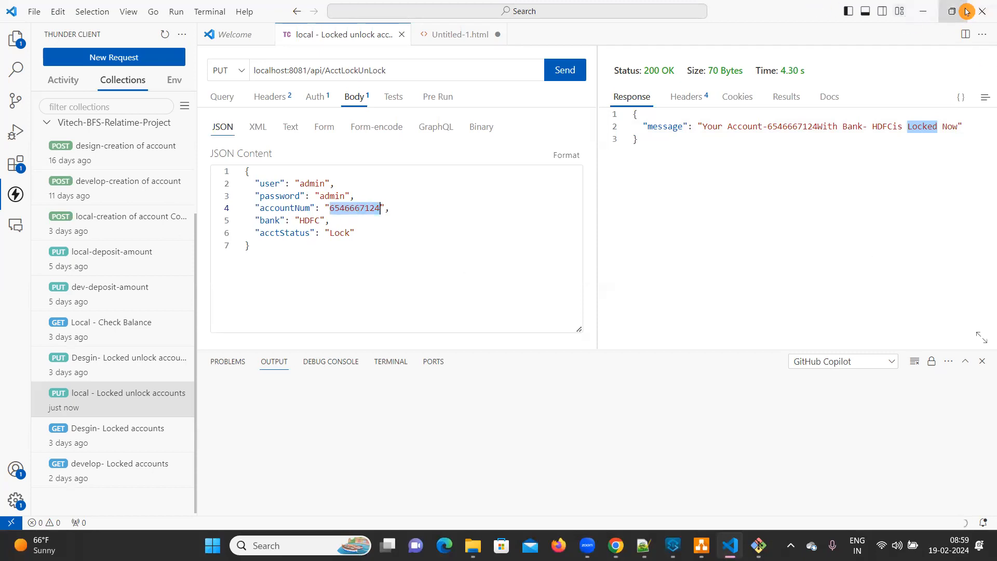
left_click(923, 11)
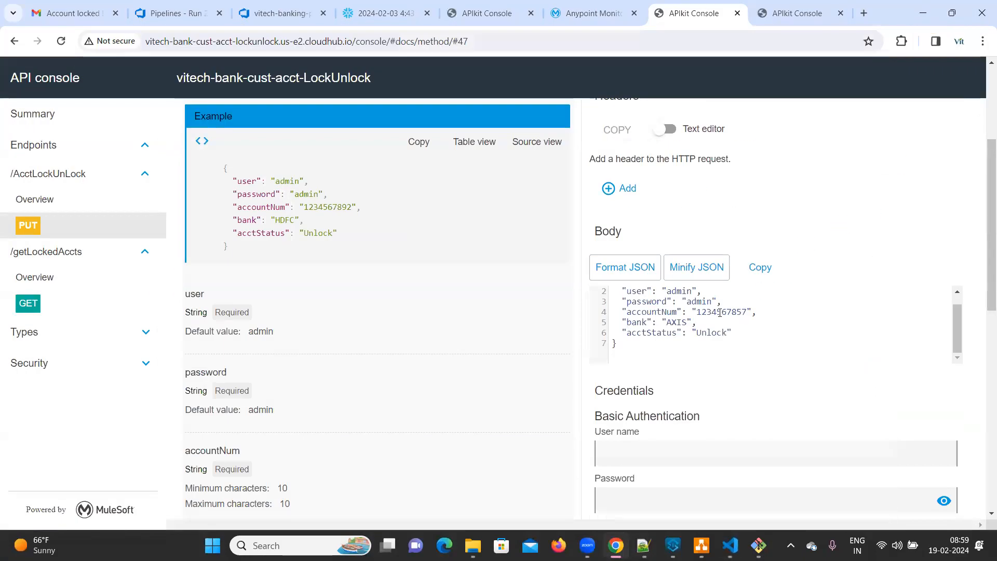
Step: Set the PUT body's account number to the copied one and bank to HDFC, send the Unlock request, and check the response message's spacing
double_click(719, 313)
key("ctrl+v")
double_click(679, 322)
type("H")
scroll(678, 322, "down", 8)
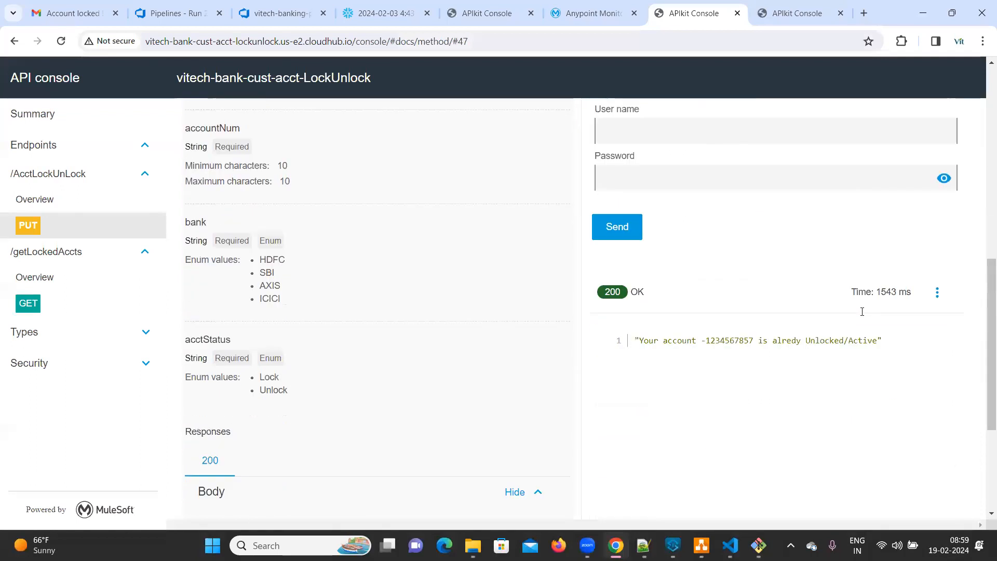
scroll(814, 296, "up", 3)
left_click(621, 298)
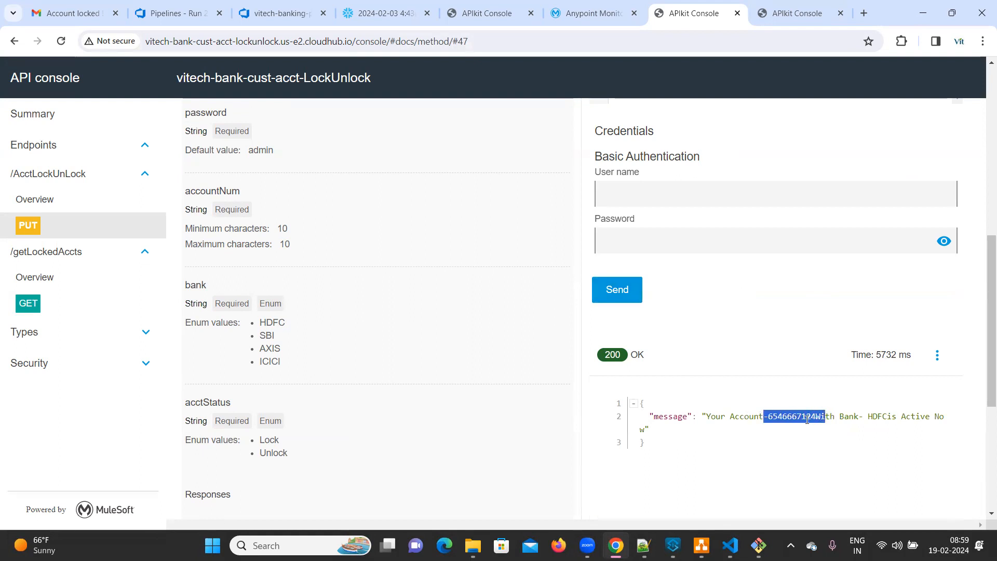
double_click(818, 417)
left_click_drag(888, 417, 892, 417)
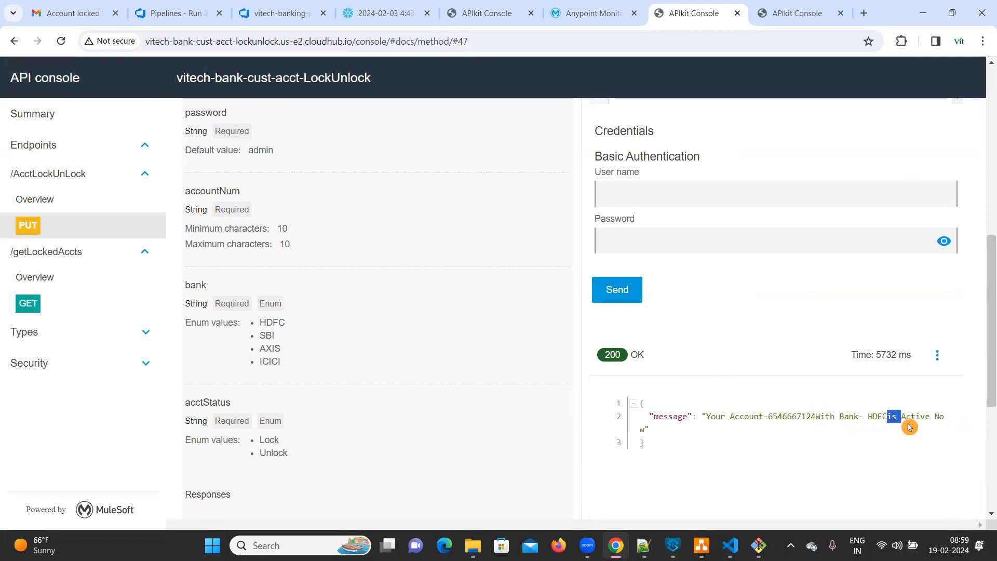
Step: Check the Gmail inbox for new account notifications, and copy the AXIS customer's account number from the bank_transactions results in Snowflake
left_click(61, 8)
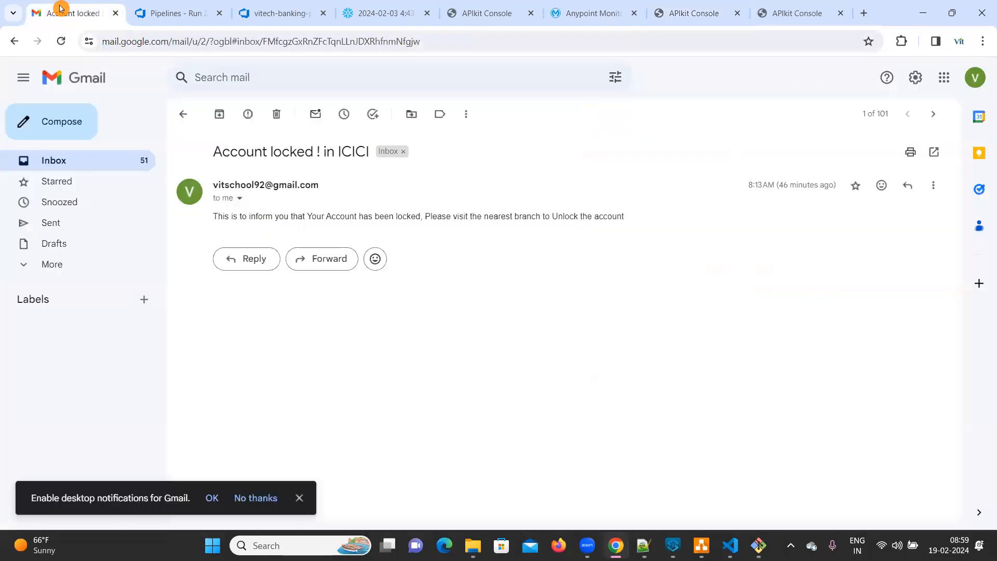
left_click(182, 118)
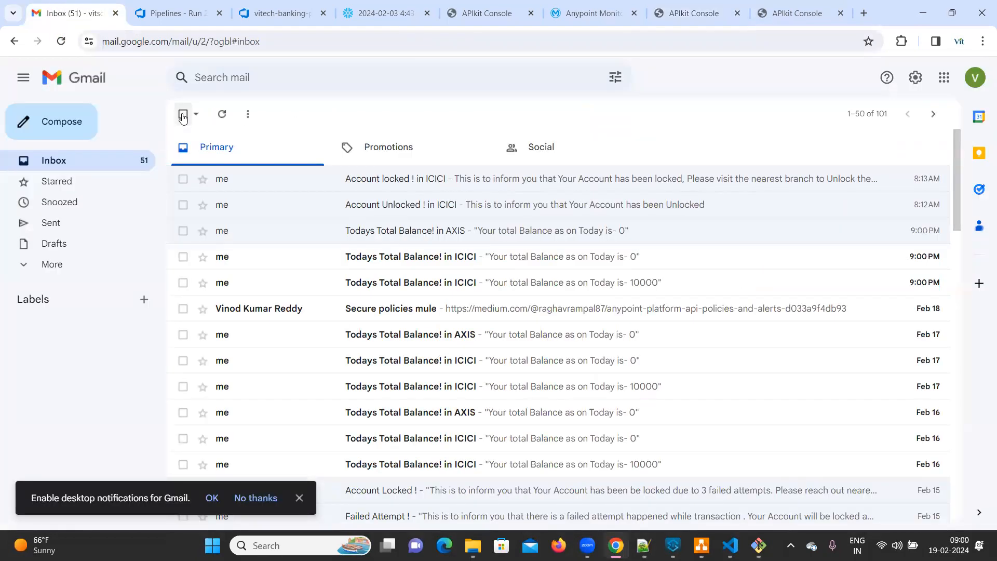
left_click(373, 11)
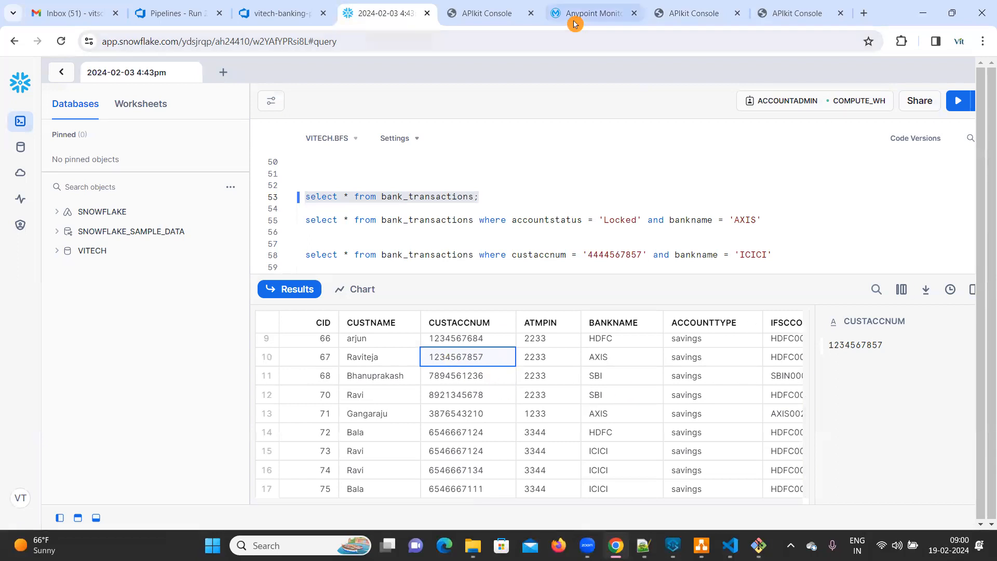
Step: In the lock/unlock API console, set the body to the copied account number and bank AXIS, send the Unlock request, and read the response
left_click(701, 13)
scroll(835, 361, "up", 6)
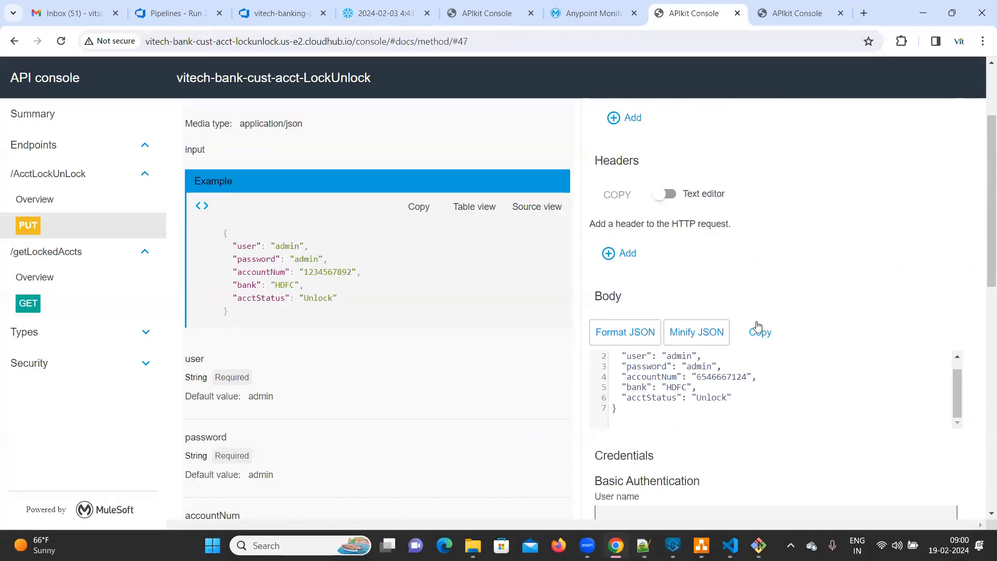
double_click(715, 378)
key("ctrl+v")
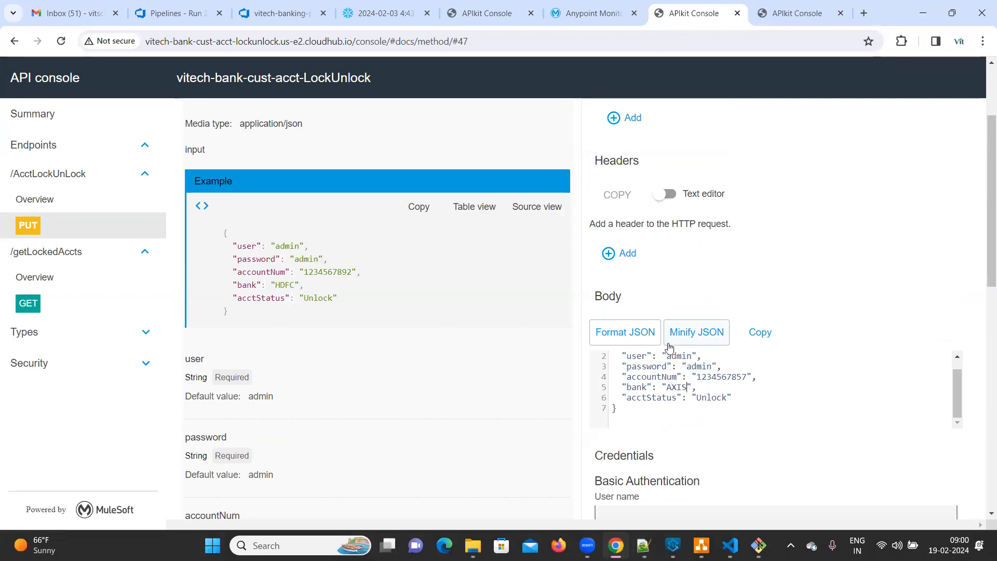
scroll(670, 347, "down", 5)
left_click(617, 355)
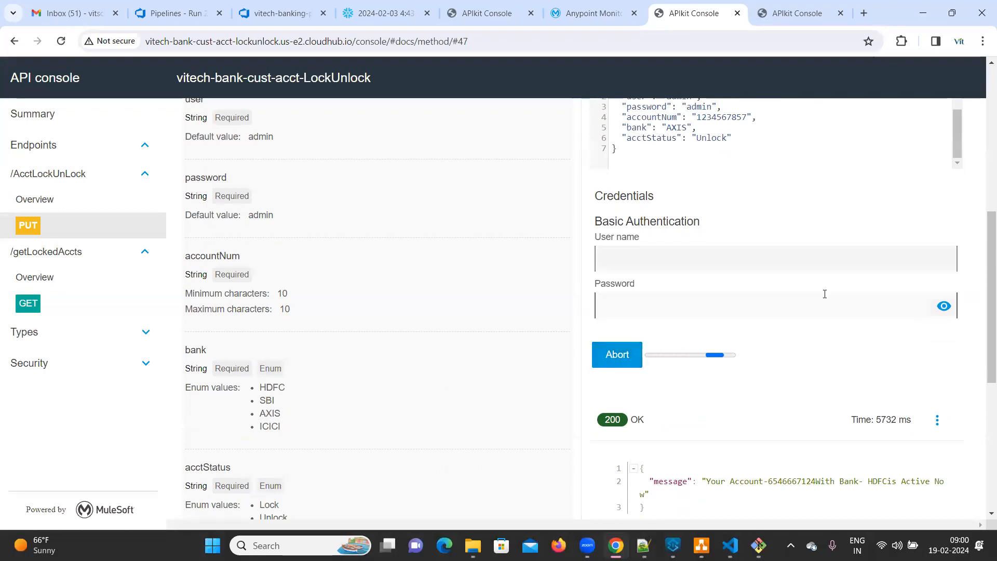
scroll(824, 292, "down", 2)
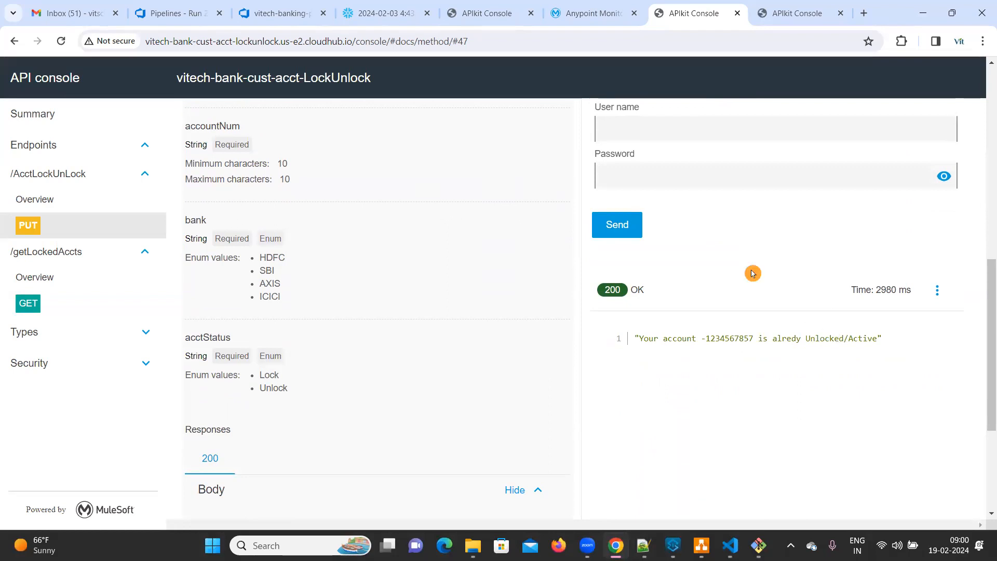
Step: Set acctStatus to "Lock" in the PUT body and send the request for the AXIS account
scroll(745, 264, "up", 3)
double_click(704, 203)
type("Lock")
left_click(628, 419)
Step: Open the "Account Unlocked ! in AXIS" and "Account locked ! in AXIS" emails in Gmail and read the lock notice
left_click(68, 13)
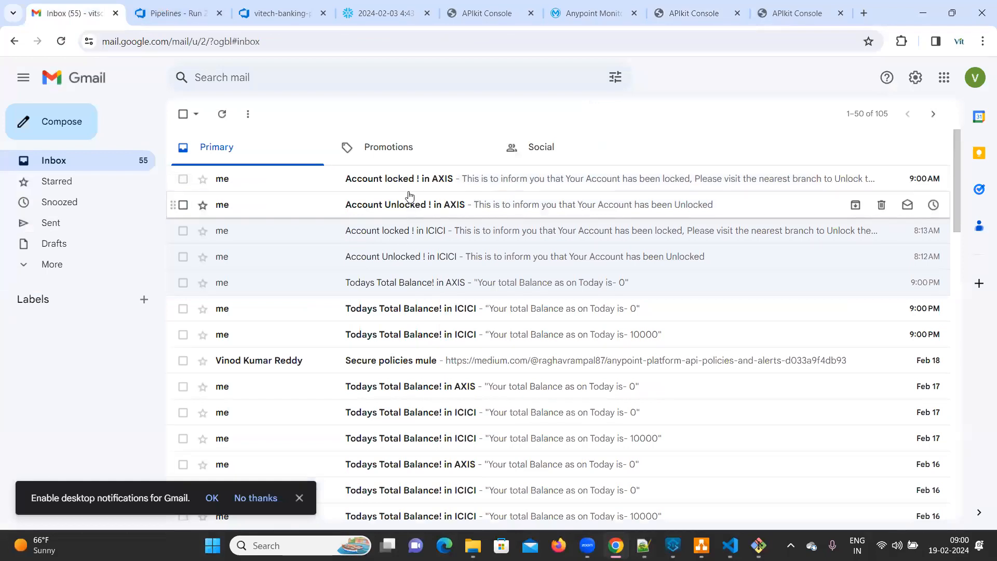
left_click(429, 216)
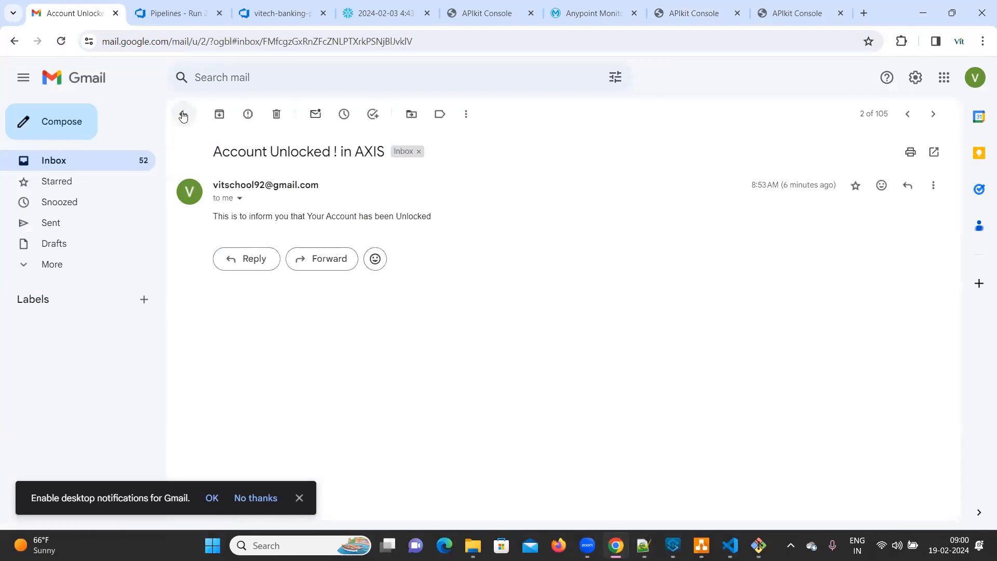
left_click(183, 116)
left_click(391, 178)
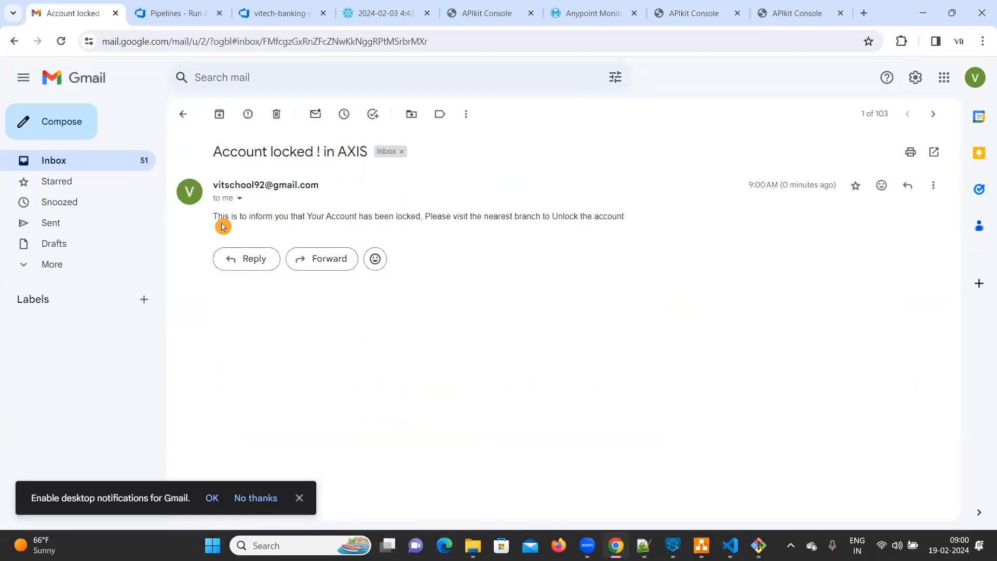
left_click_drag(215, 217, 613, 217)
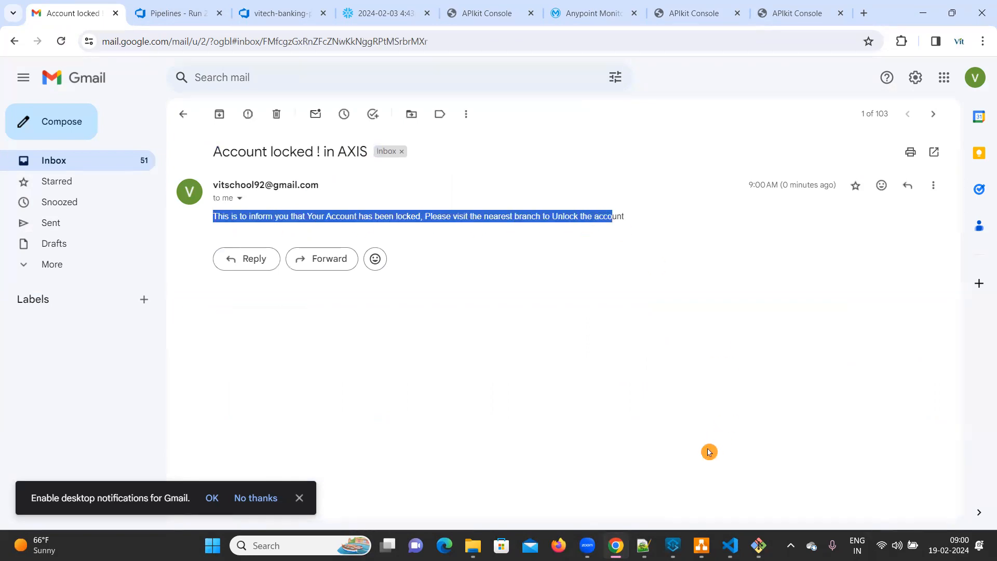
mouse_move(616, 545)
Step: Return to the lock/unlock API console and try to send the AXIS request with acctStatus "unlock"
left_click(786, 11)
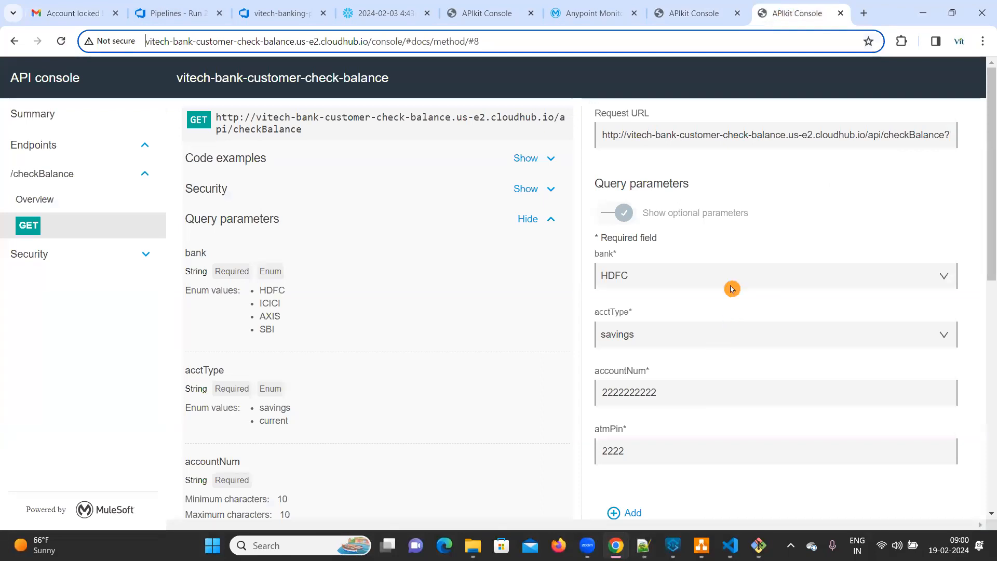
left_click(694, 13)
scroll(710, 311, "up", 3)
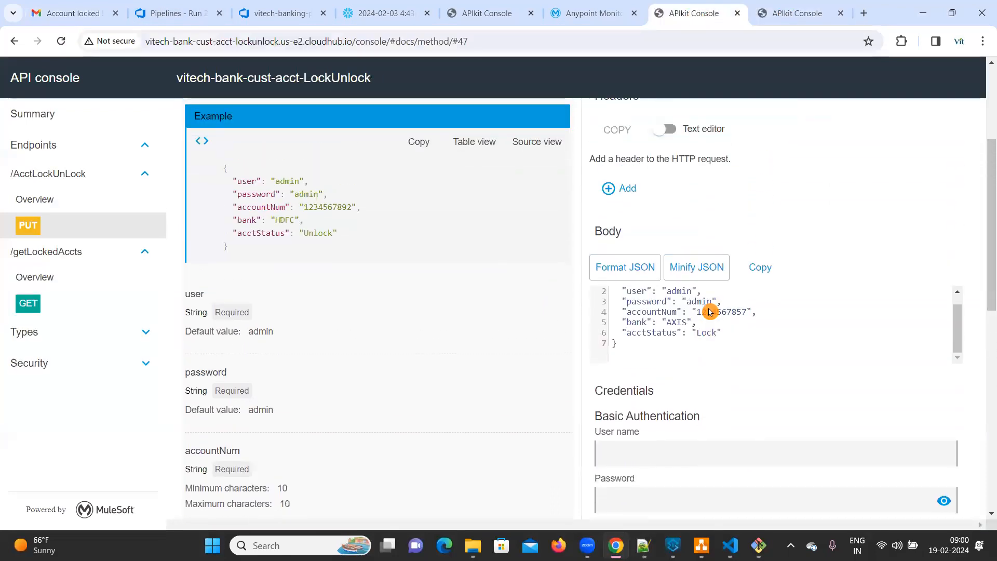
type("nl")
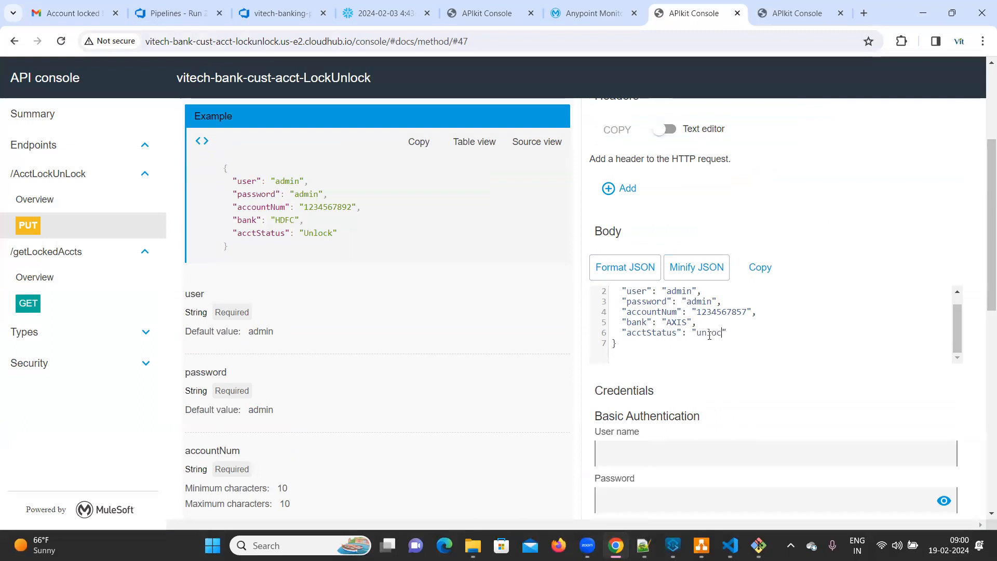
scroll(710, 335, "down", 4)
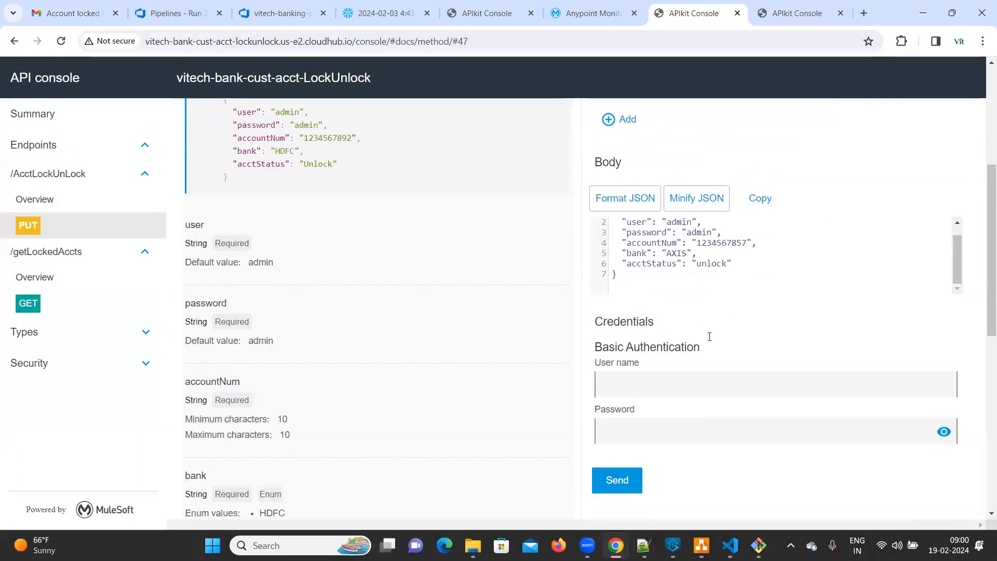
left_click(616, 356)
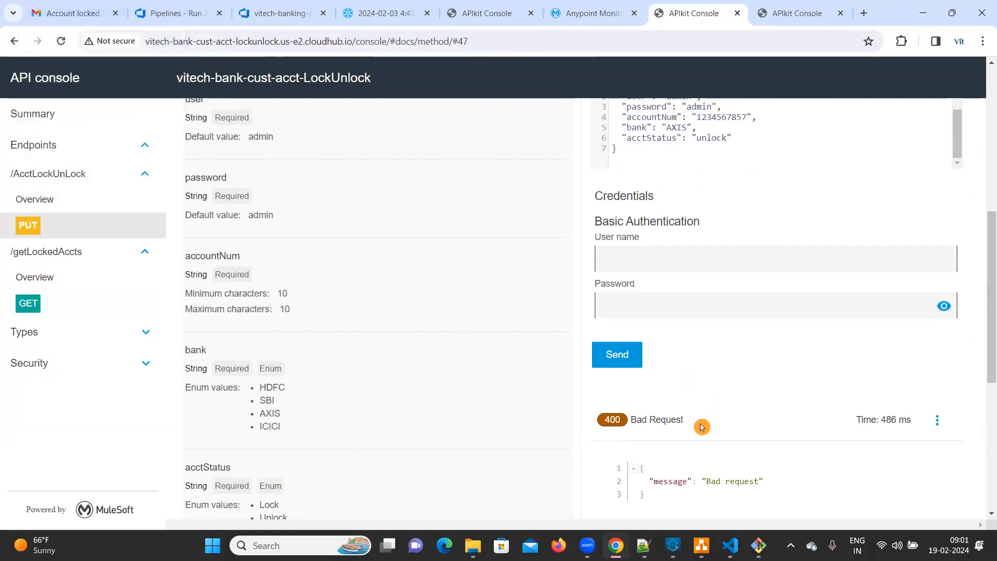
Step: Correct acctStatus to "Unlock", matching the enum value's capitalisation, and resend the PUT request for the AXIS account
left_click(733, 271)
scroll(734, 270, "up", 3)
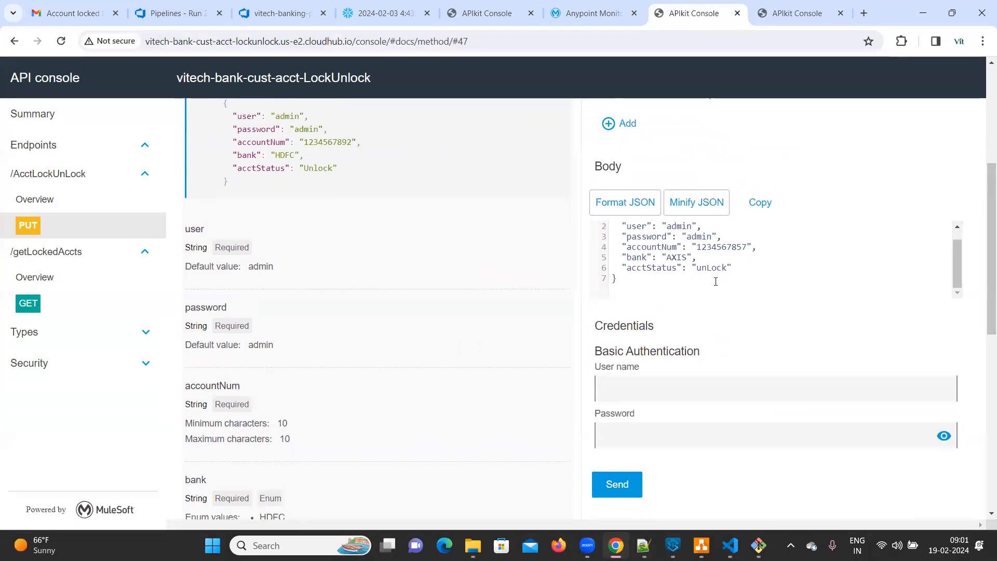
scroll(716, 282, "down", 3)
scroll(716, 282, "up", 3)
key("BackSpace")
key("BackSpace")
key("BackSpace")
type("U")
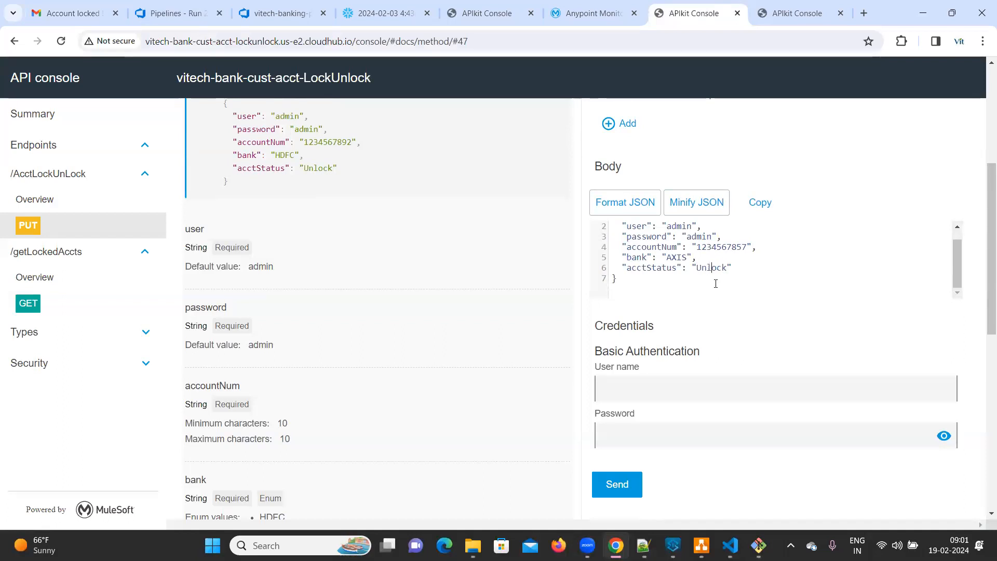
type("nl")
scroll(716, 284, "down", 5)
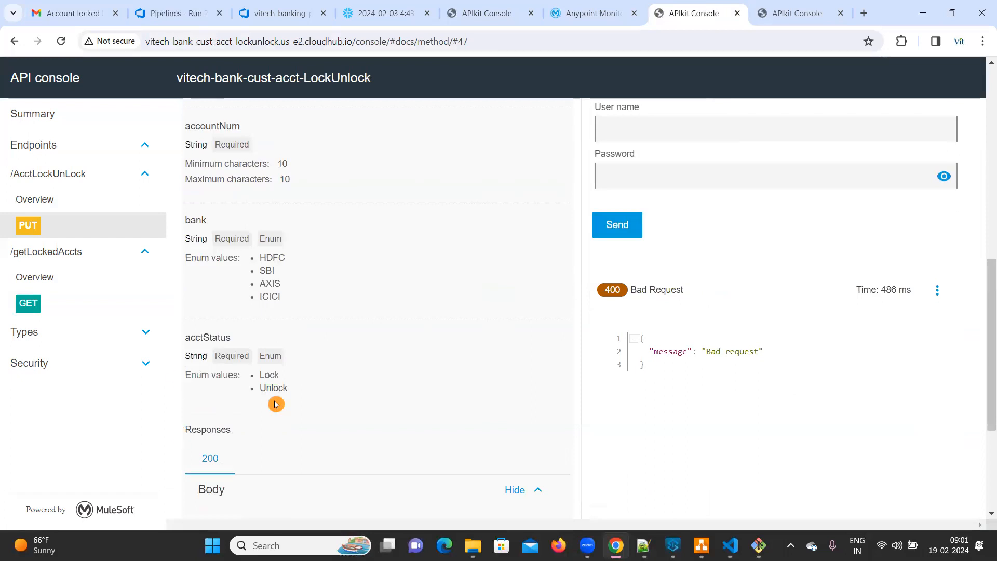
left_click(623, 226)
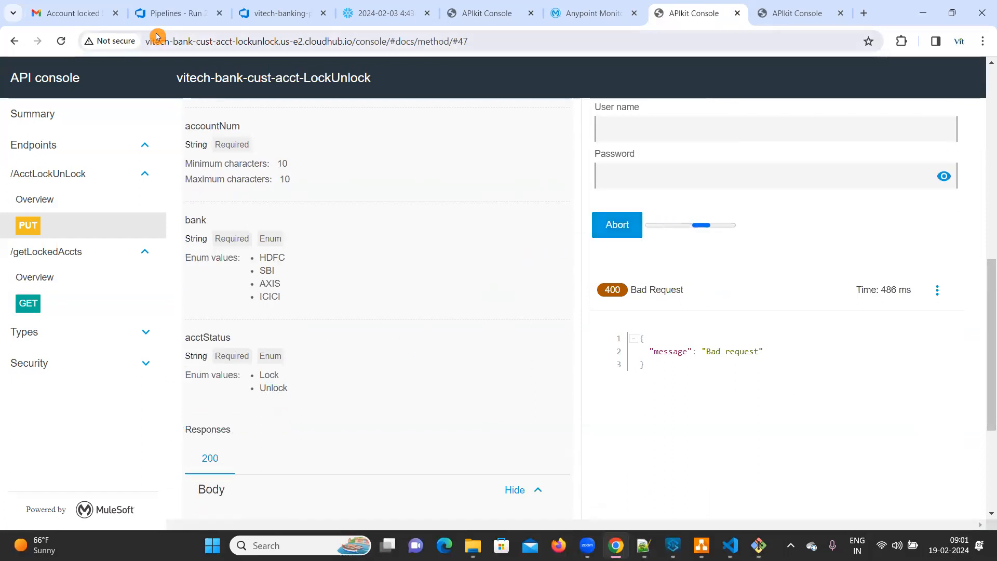
Step: Go back to the Gmail inbox and open the newest "Account Unlocked ! in AXIS" email
left_click(59, 15)
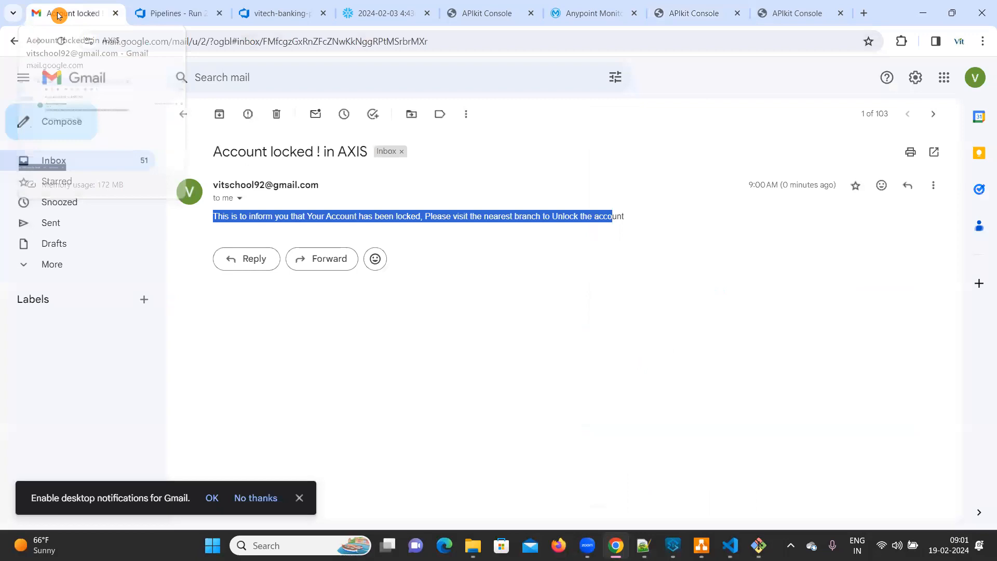
left_click(183, 113)
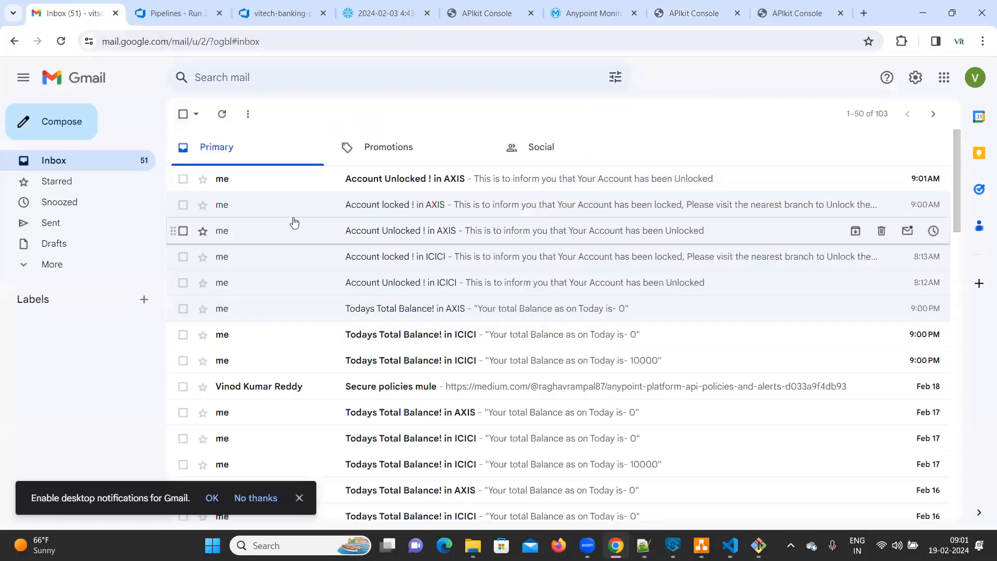
left_click(398, 179)
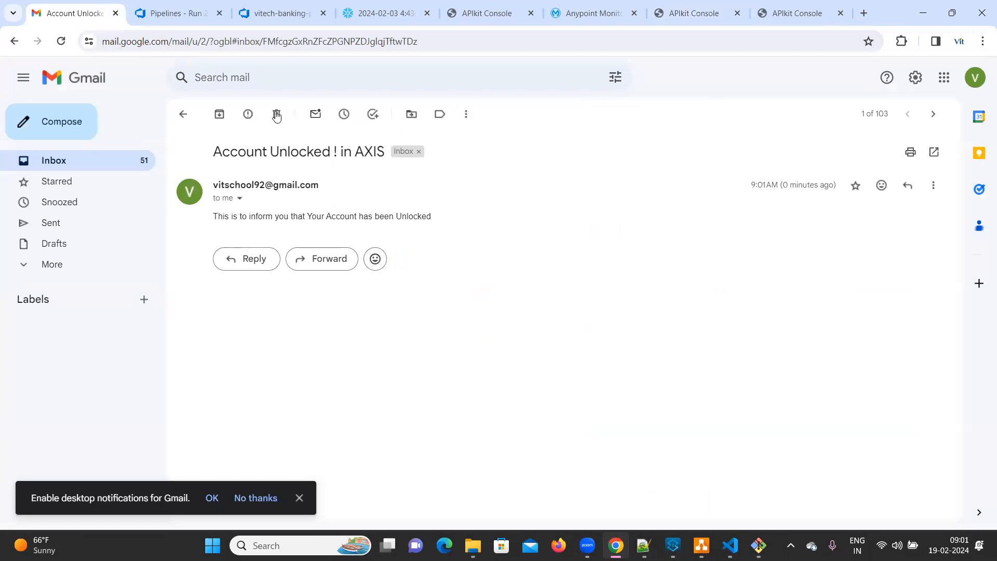
left_click(664, 98)
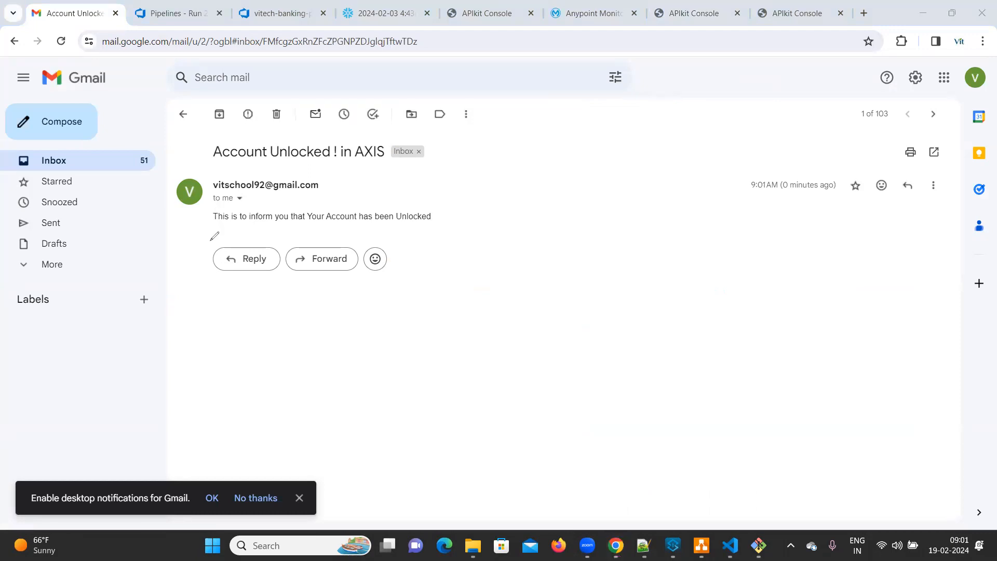
mouse_move(288, 230)
left_mouse_down()
mouse_move(479, 217)
mouse_move(339, 189)
mouse_move(206, 198)
left_mouse_up()
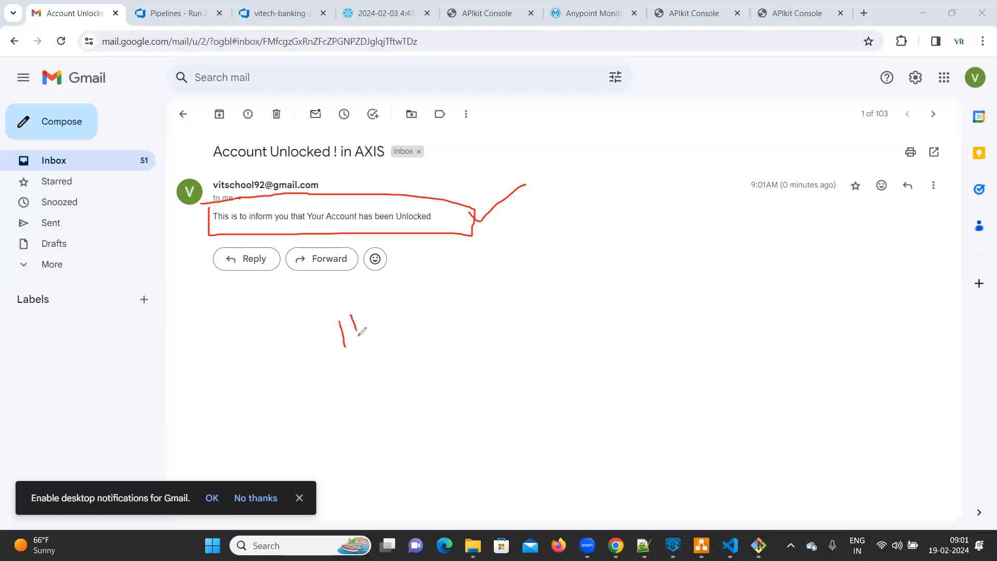
left_click_drag(371, 300, 387, 348)
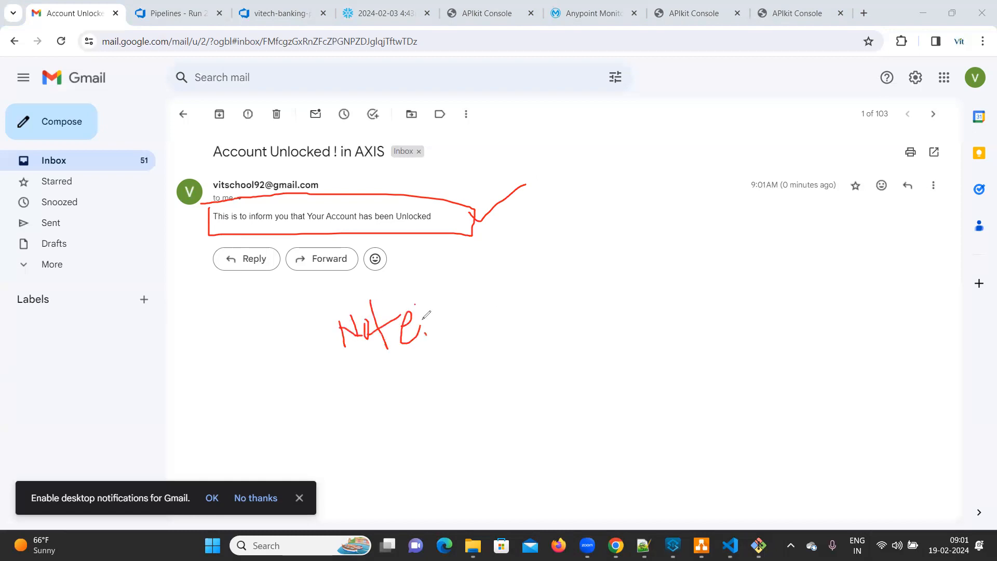
left_click_drag(364, 382, 438, 349)
mouse_move(515, 317)
left_mouse_down()
mouse_move(664, 283)
mouse_move(530, 293)
mouse_move(442, 325)
left_mouse_up()
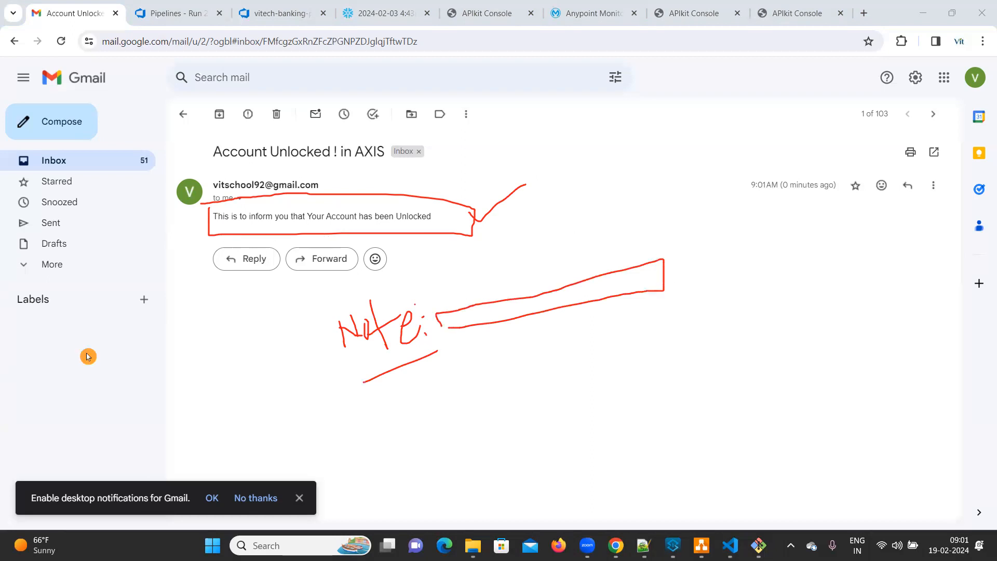
key("Escape")
Step: Review the Lock/Unlock REST API's email flow in the draw.io "Project Flow-V1" diagram, and minimise the diagram window
left_click(702, 546)
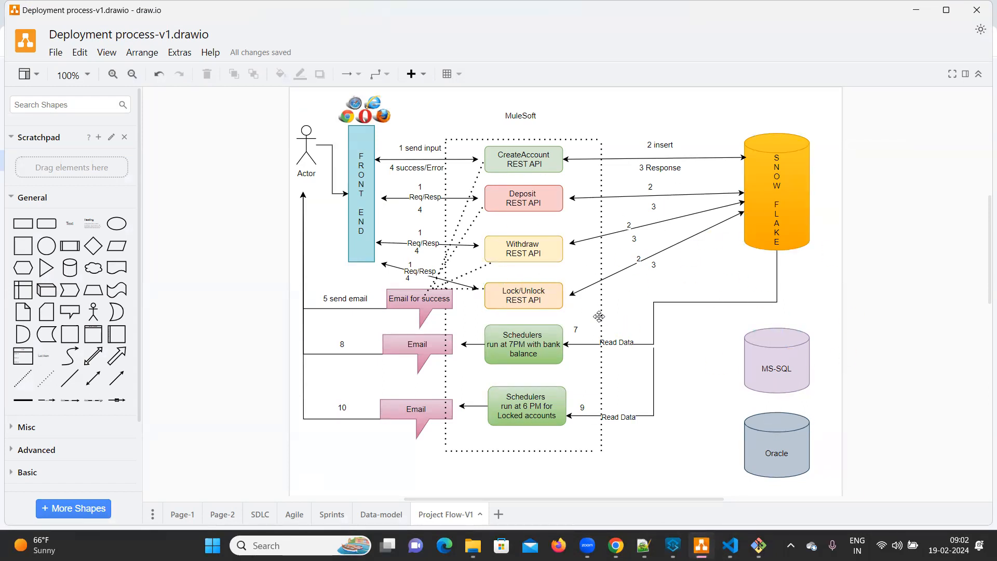
left_click(921, 14)
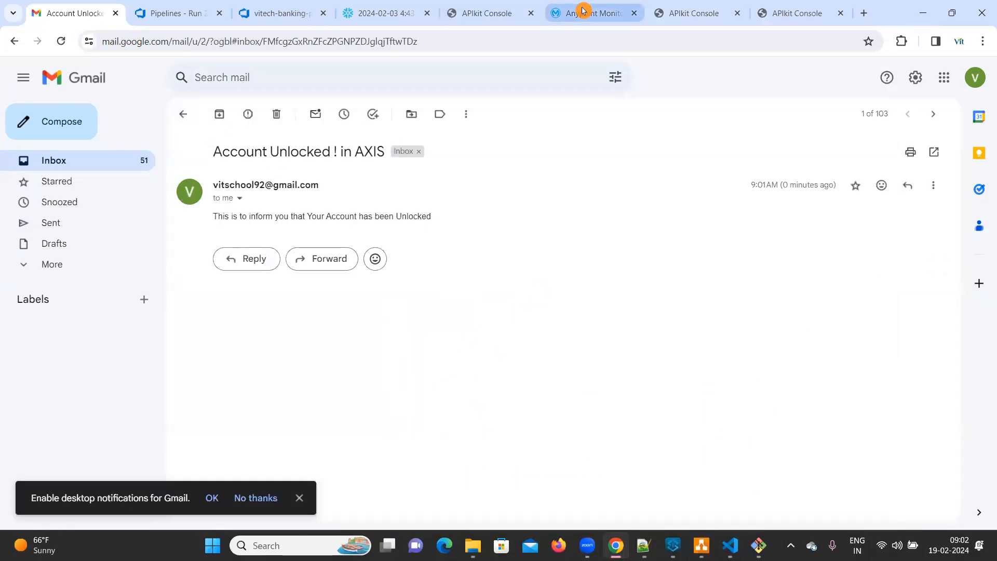
Step: Check the Deploy task's progress in the Azure DevOps run, and view the vitech-bank-cust-acct-lockunlock overview in Anypoint Monitoring
left_click(282, 13)
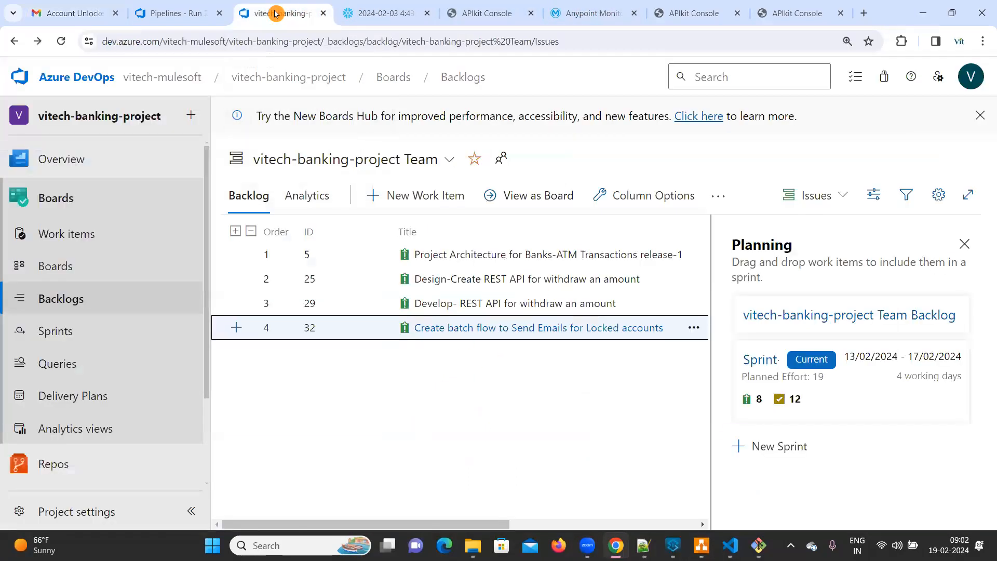
left_click(172, 13)
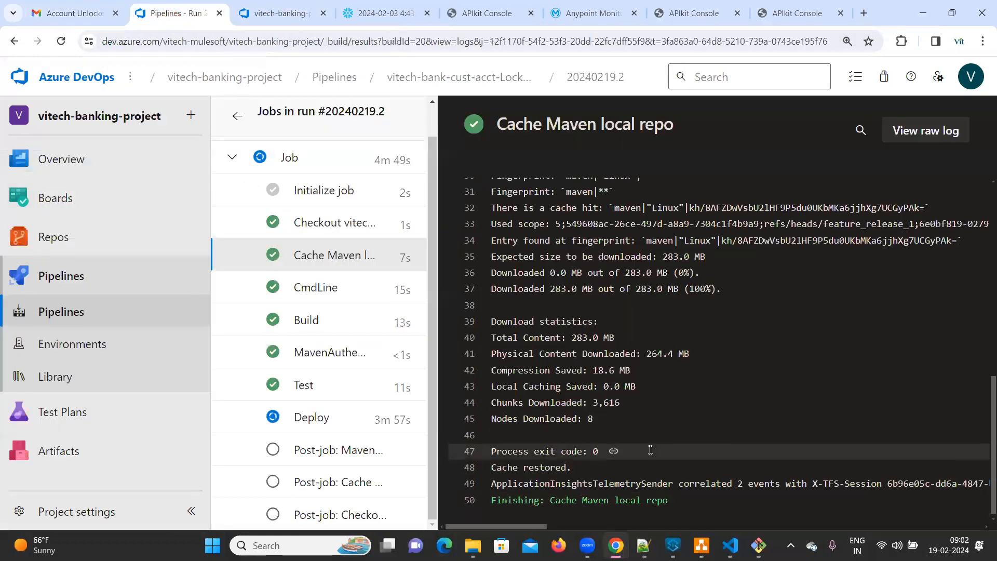
left_click(593, 13)
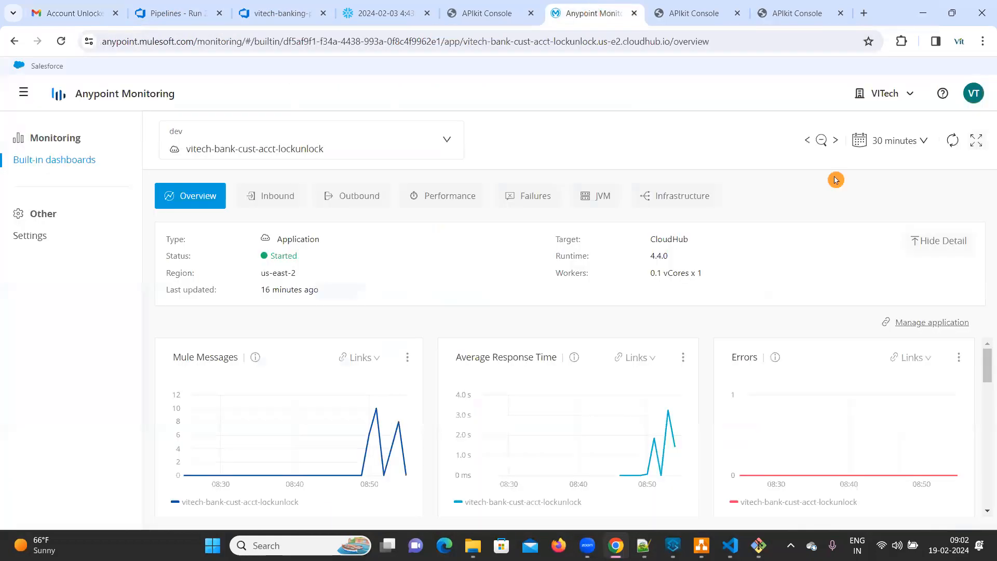
Step: Open vitech-bank-cust-acct-lockunlock in Runtime Manager and check the newest deployment entry in its logs
left_click(22, 93)
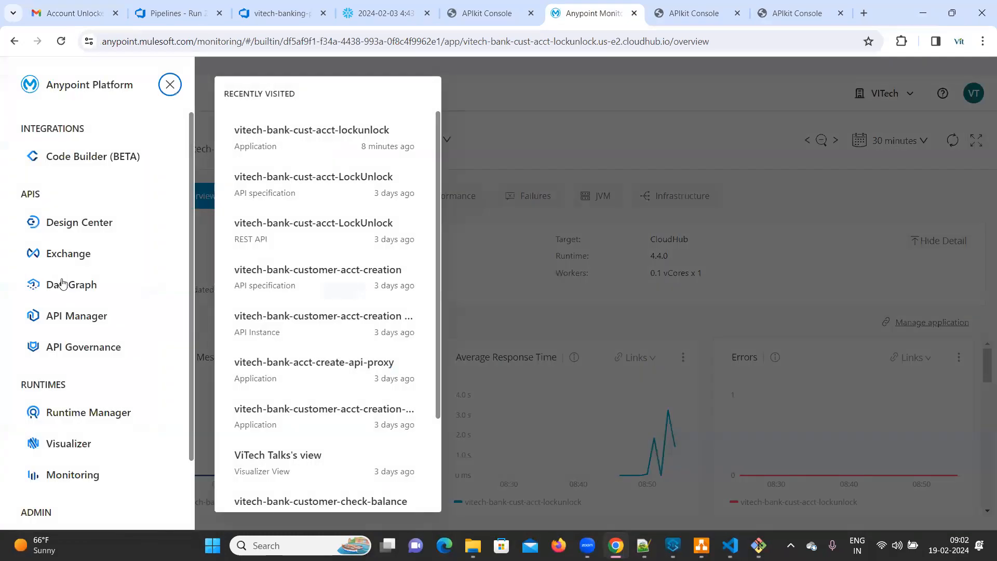
left_click(74, 423)
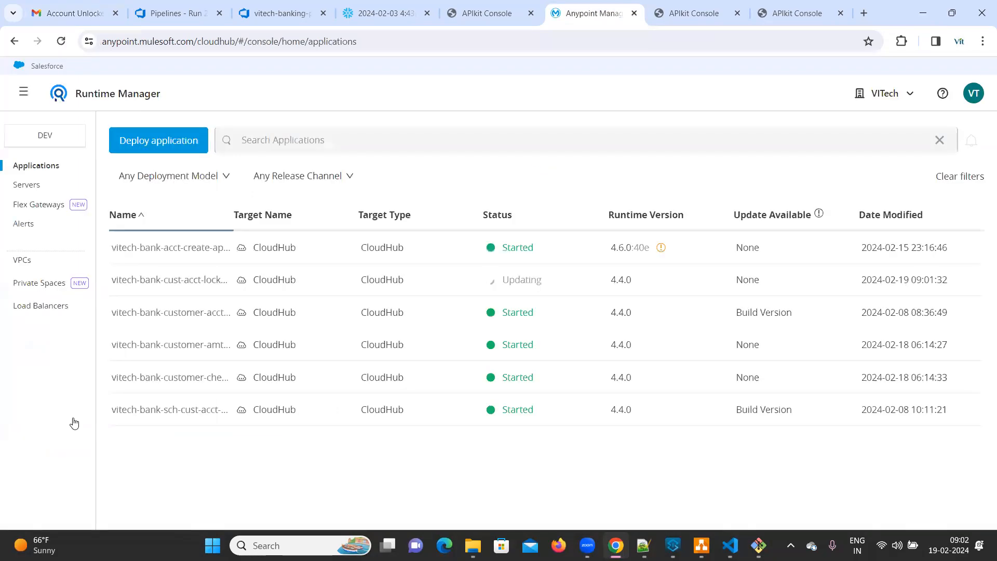
left_click(163, 279)
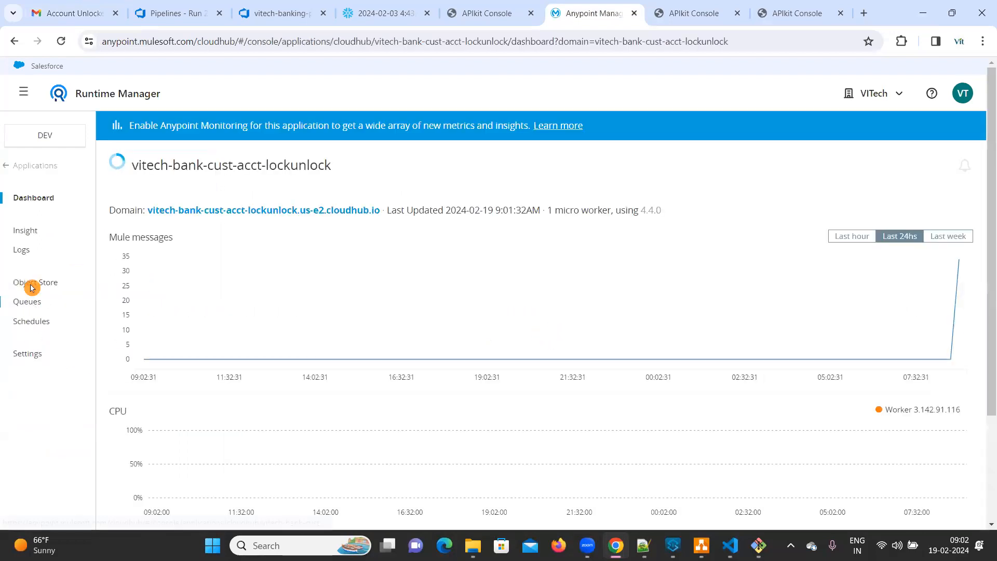
left_click(22, 250)
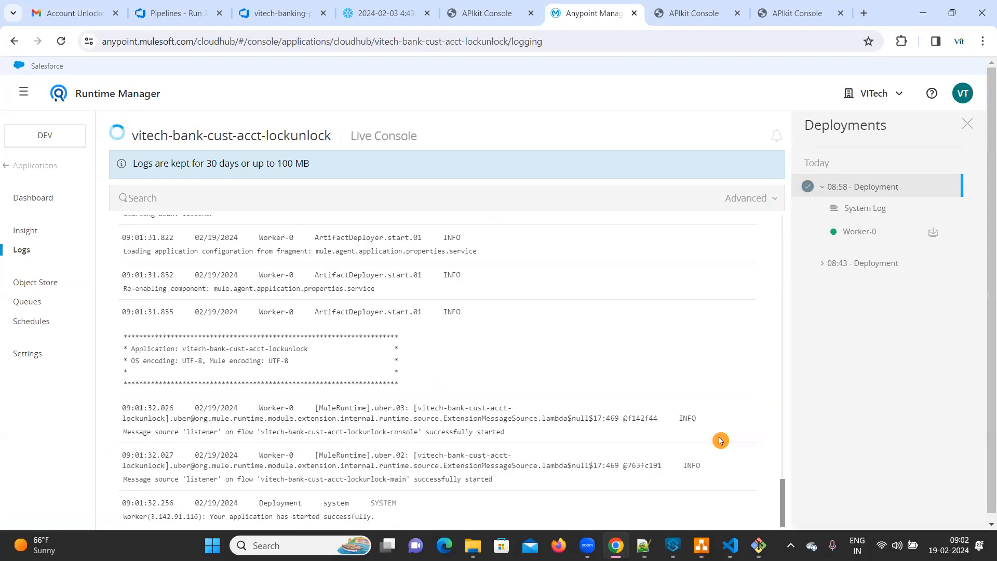
left_click_drag(229, 517, 368, 517)
mouse_move(616, 546)
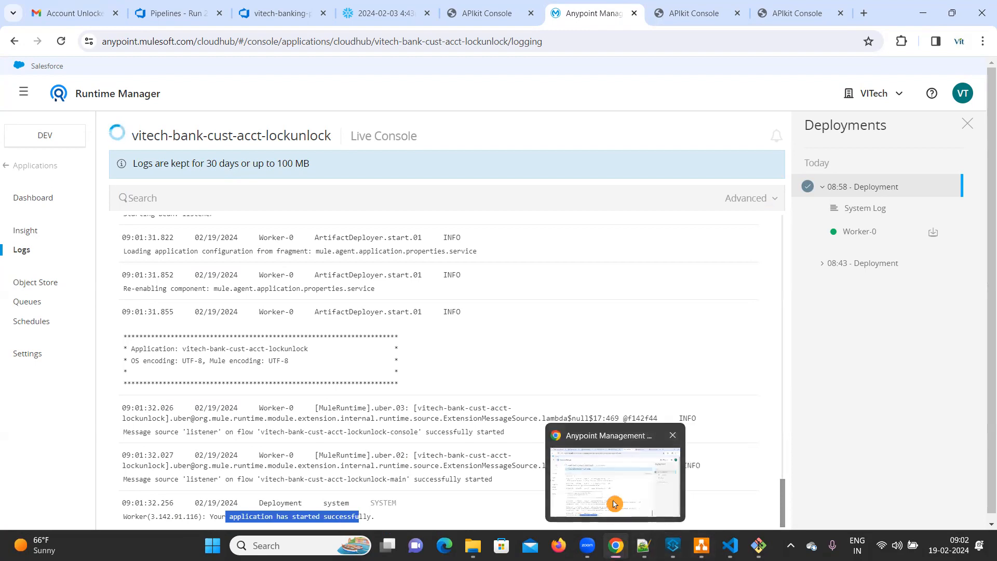
Step: Return to the vitech-bank-cust-acct-LockUnlock API console and inspect the spacing after the account number in the previous response message
left_click(789, 8)
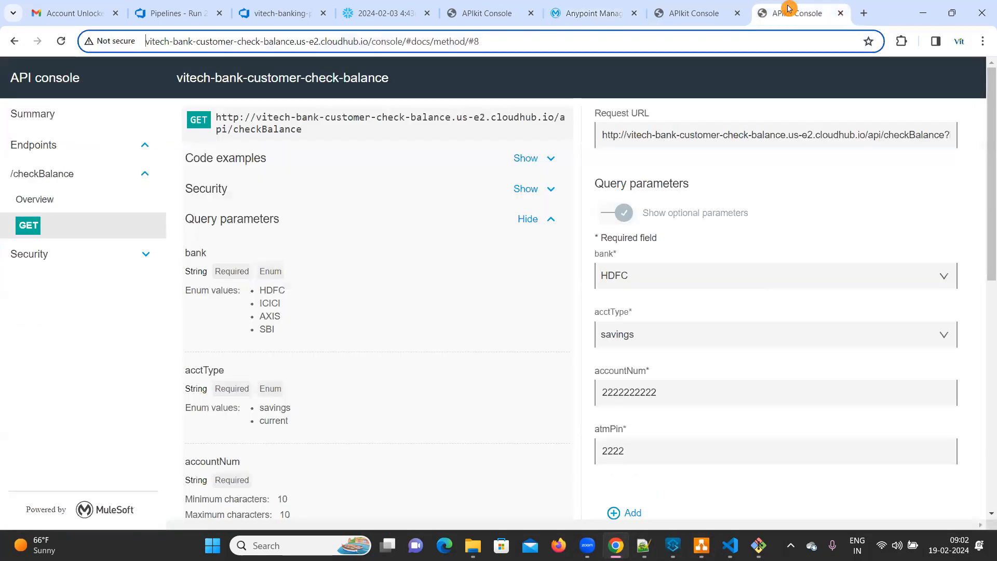
left_click(702, 10)
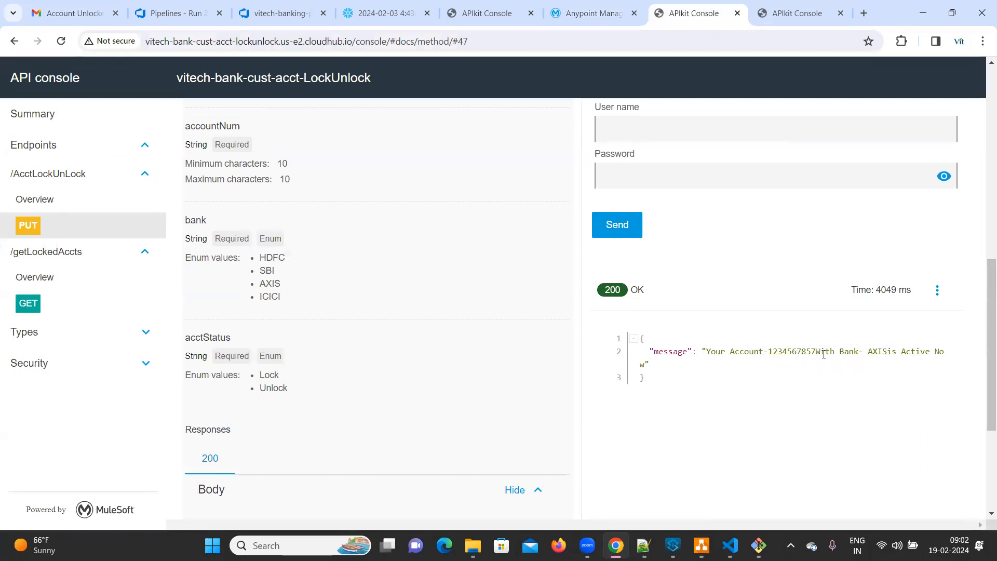
left_click_drag(813, 352, 817, 352)
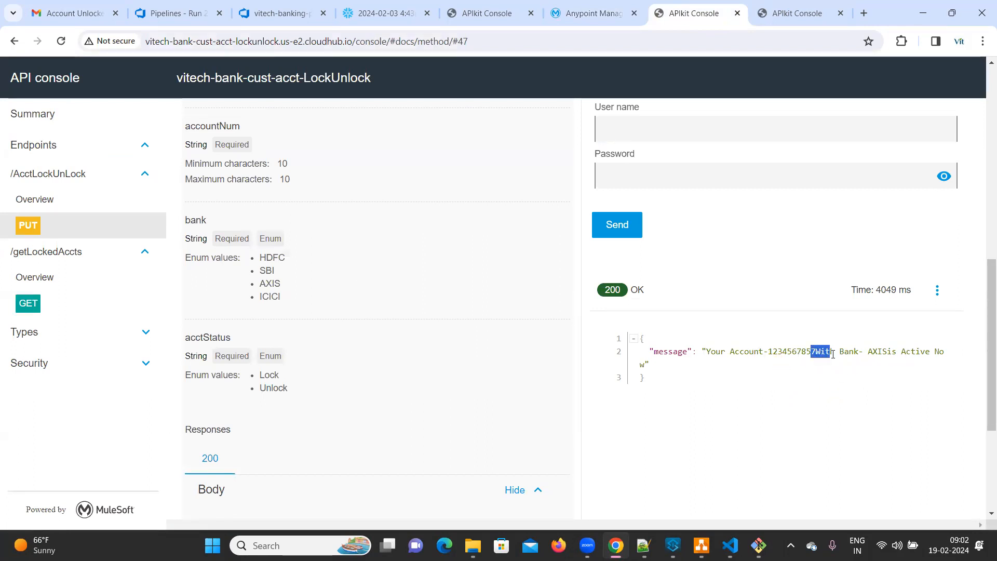
left_click(816, 358)
Step: Set acctStatus to "Lock" in the PUT request body for the AXIS account and send the request
scroll(693, 364, "up", 6)
double_click(705, 335)
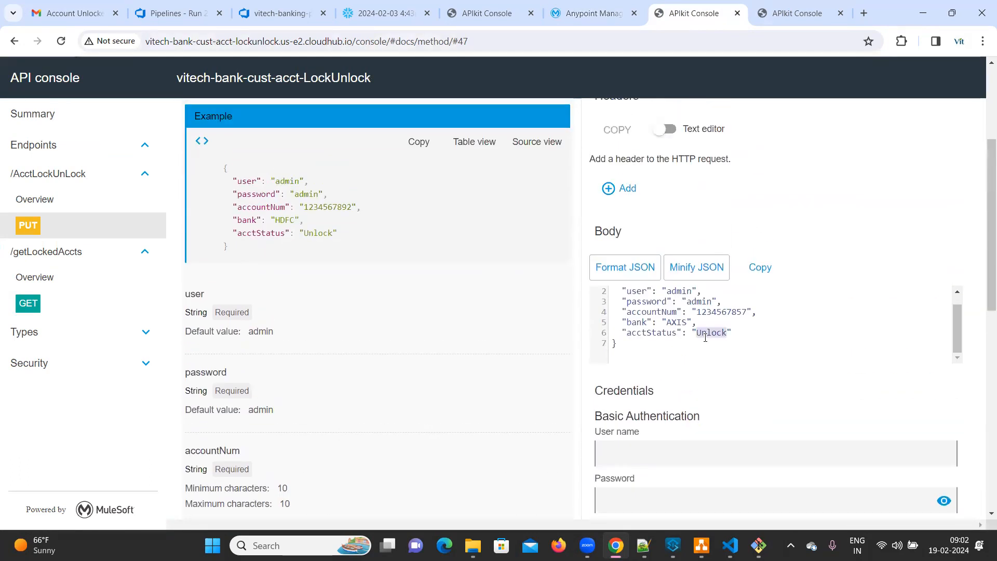
type("Lock")
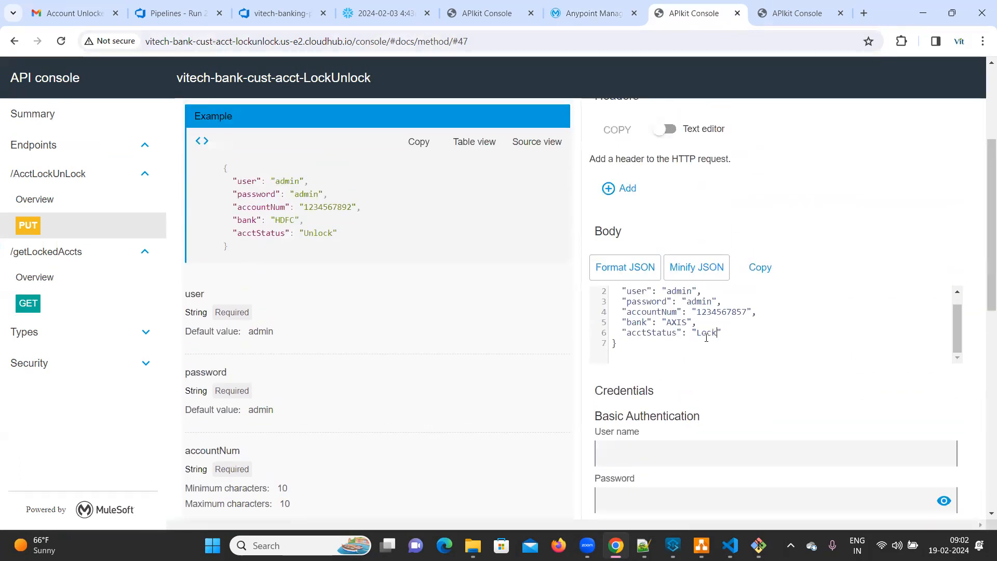
scroll(706, 337, "down", 4)
left_click(617, 354)
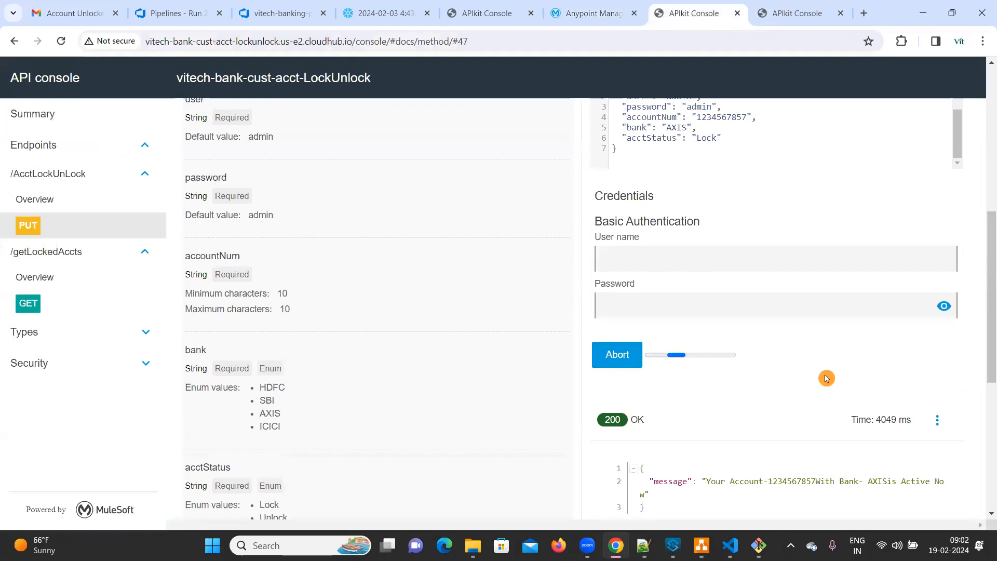
Step: Examine the lock response message, including the spacing around the account number and the bank name
scroll(826, 378, "down", 3)
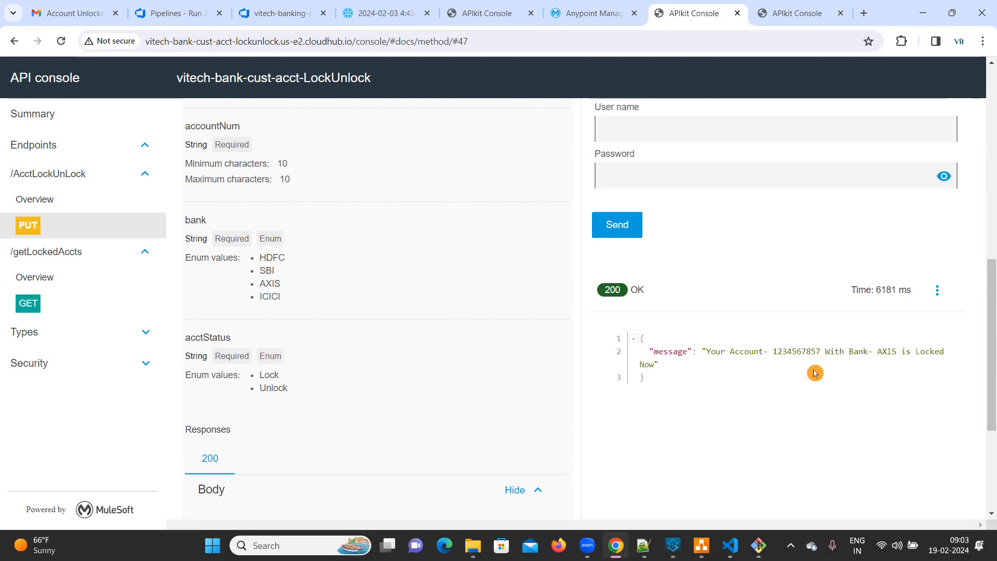
left_click_drag(708, 351, 655, 367)
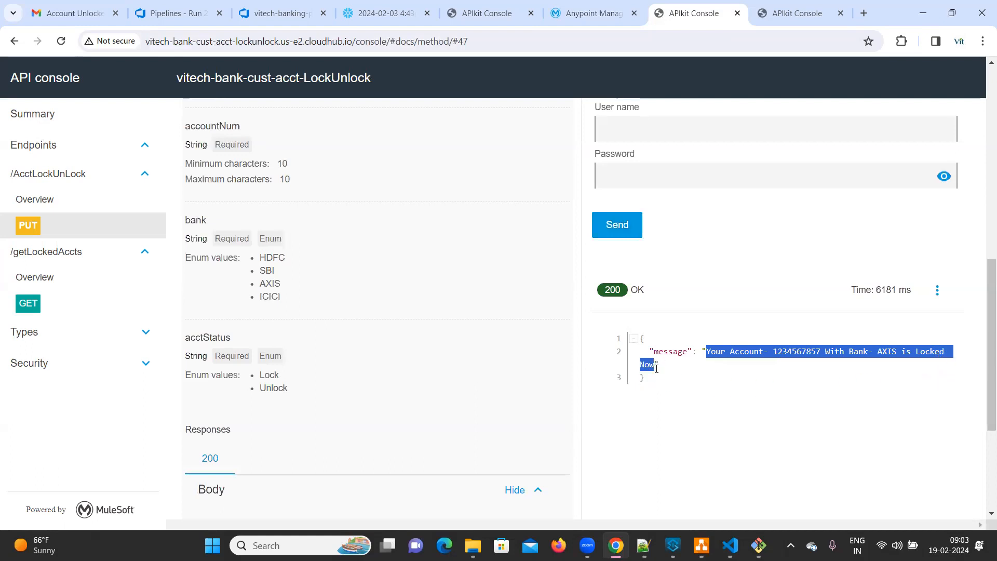
left_click(830, 355)
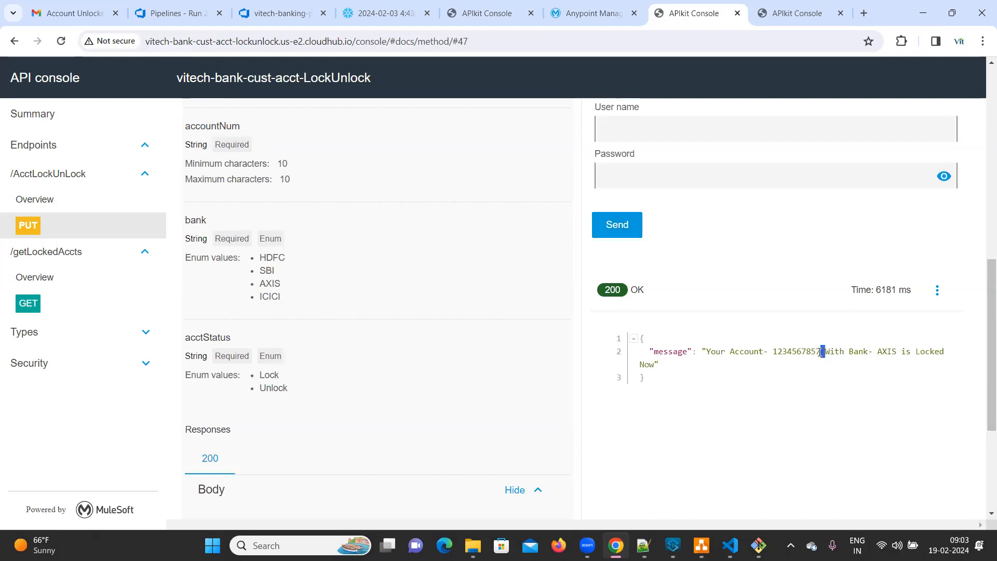
double_click(900, 354)
Step: Change acctStatus to "Unlock" in the request body and resend the PUT request for the AXIS account
scroll(825, 386, "up", 1)
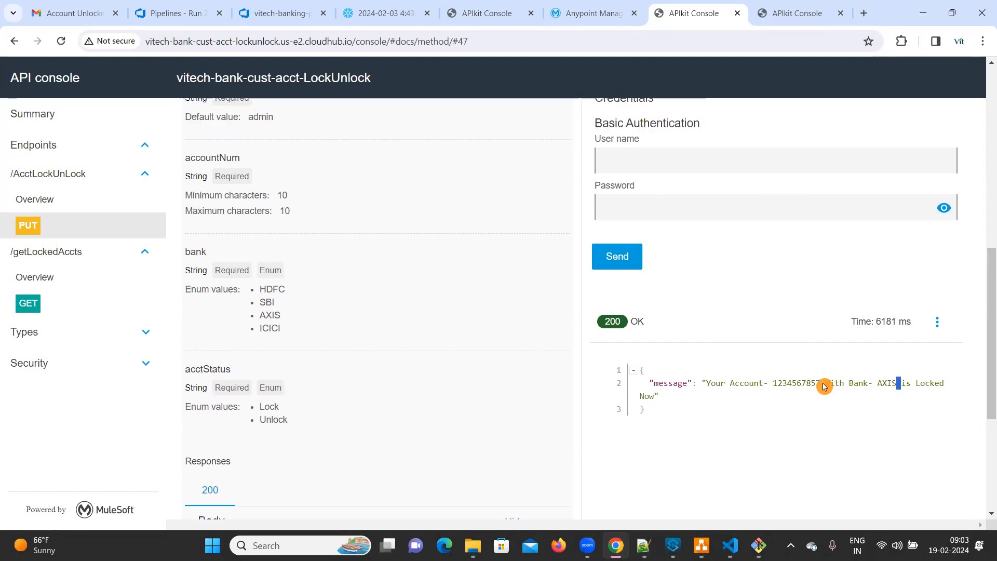
scroll(825, 386, "up", 5)
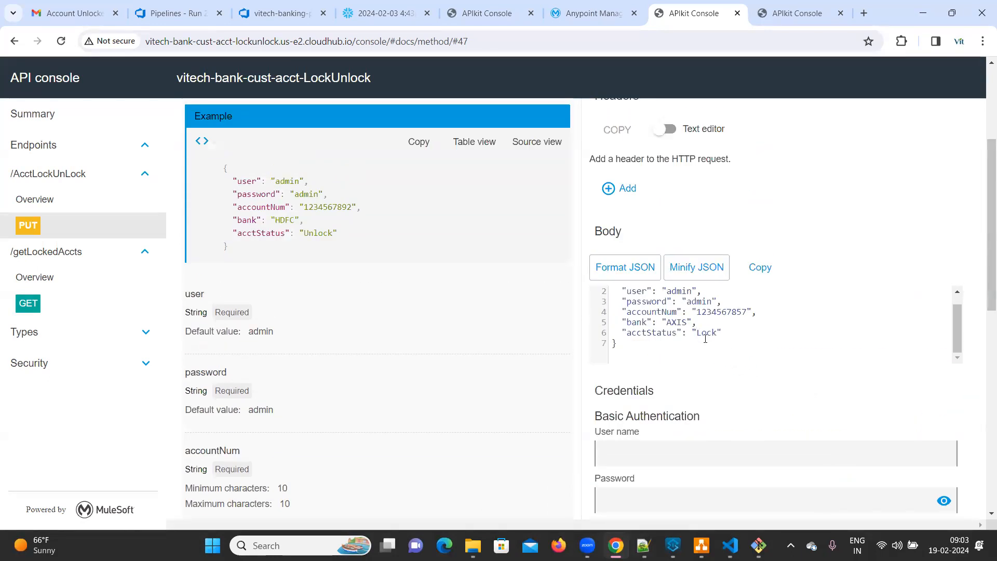
type("Un")
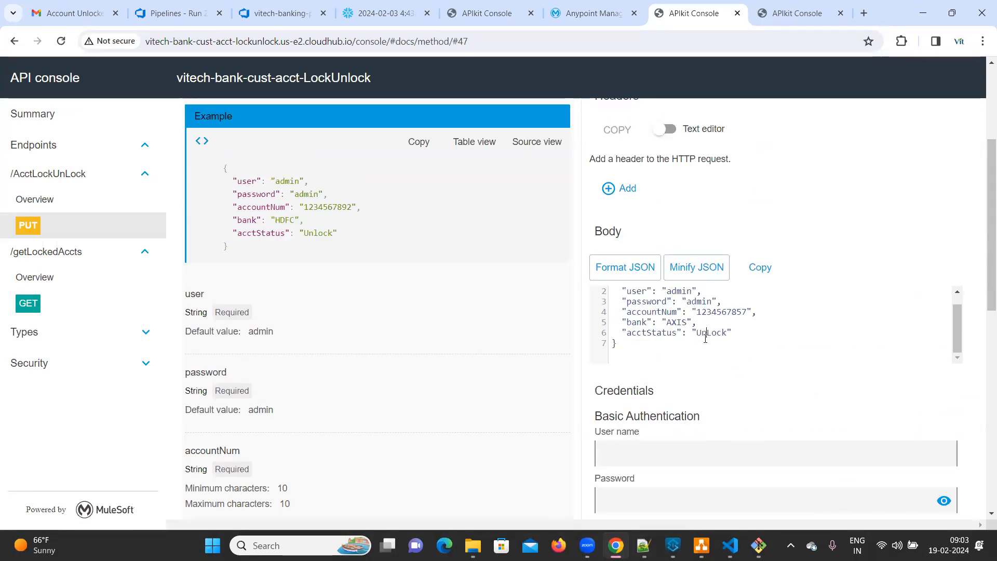
left_click(807, 375)
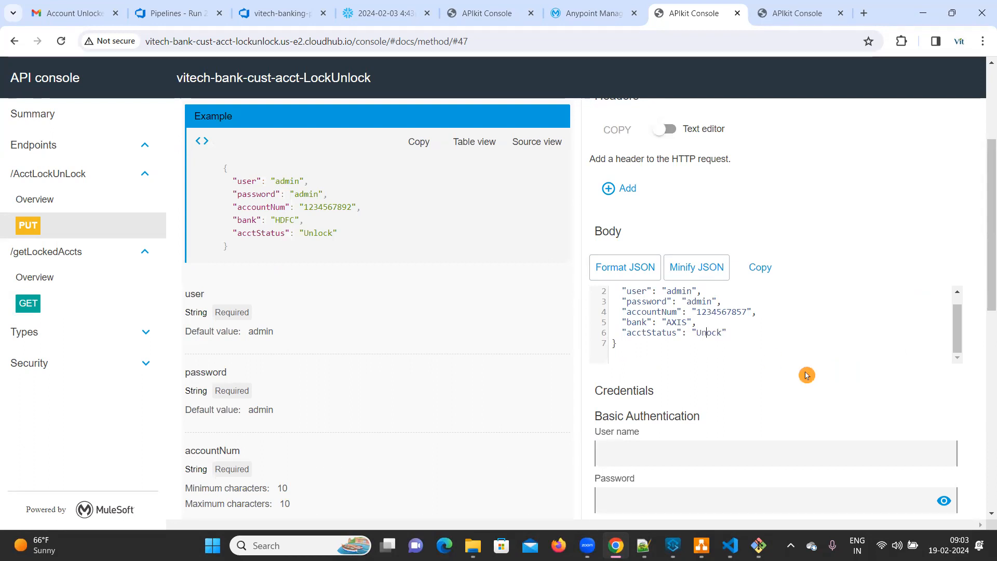
scroll(807, 375, "down", 6)
left_click(642, 228)
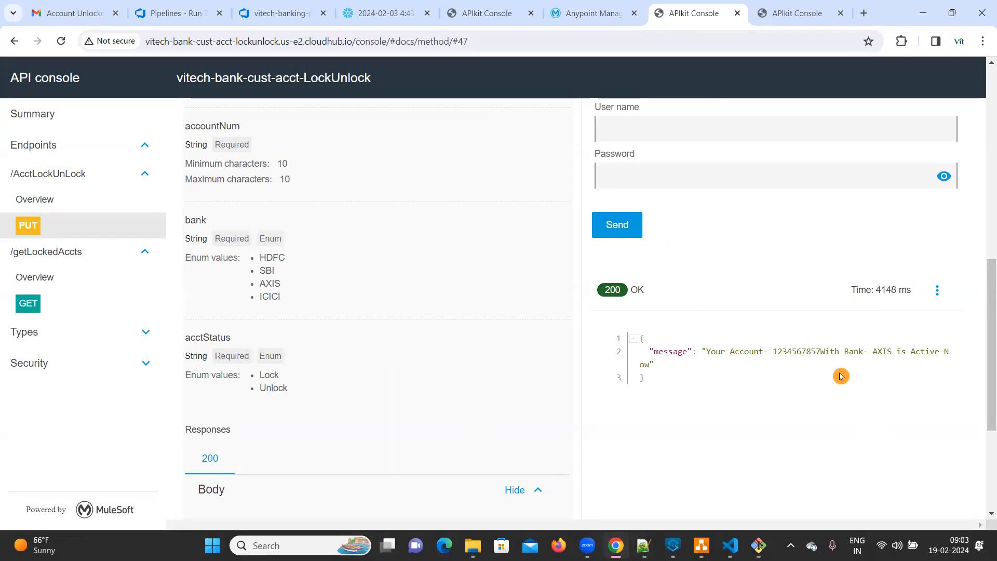
scroll(841, 376, "up", 6)
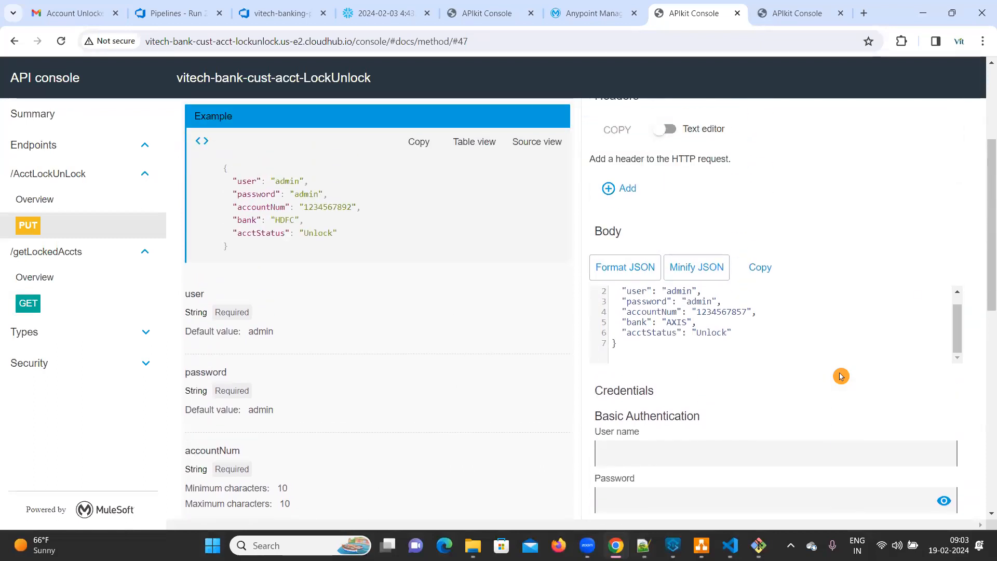
scroll(841, 376, "up", 4)
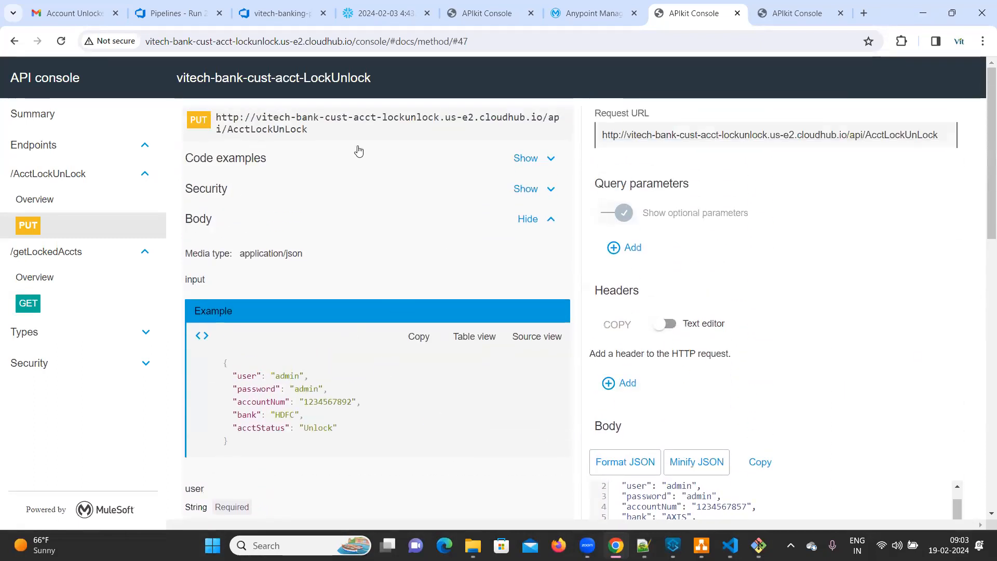
left_click(487, 100)
left_click(488, 100)
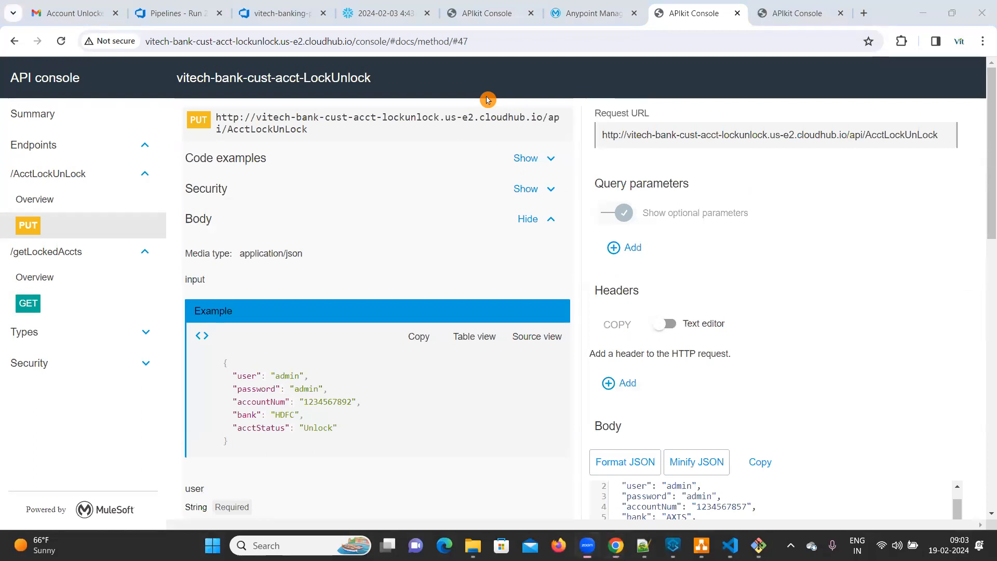